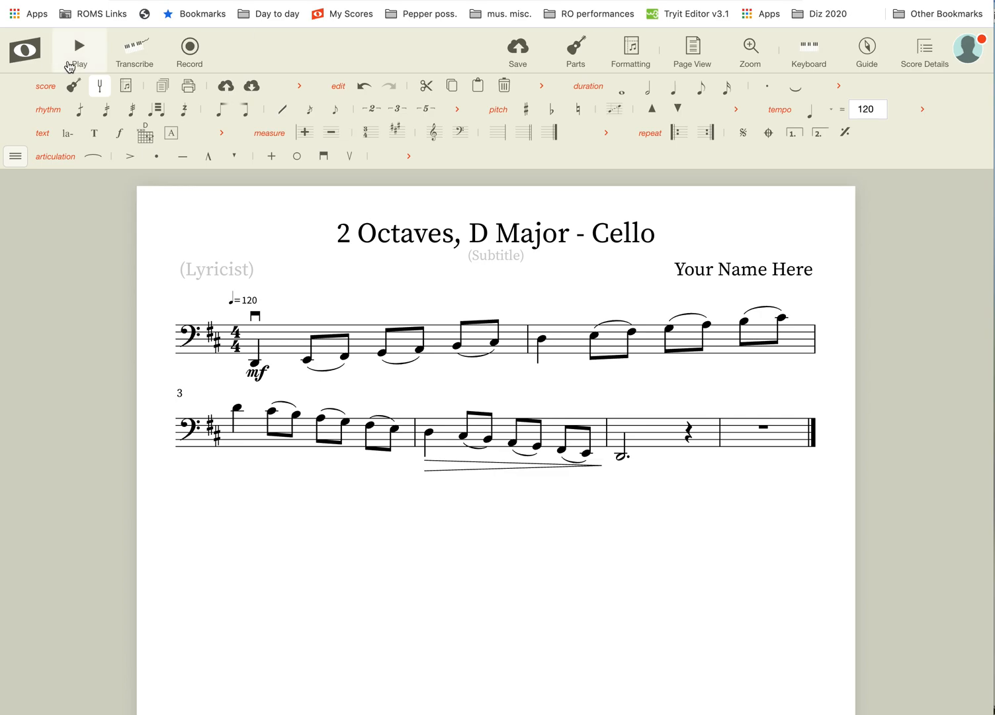
left_click(14, 59)
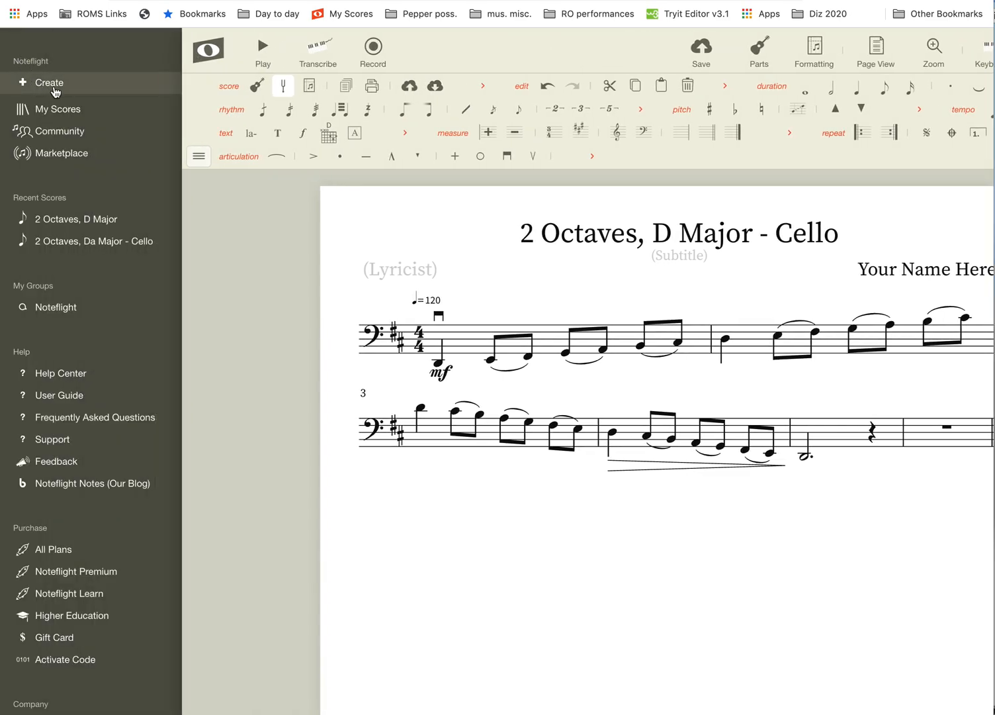
left_click(71, 112)
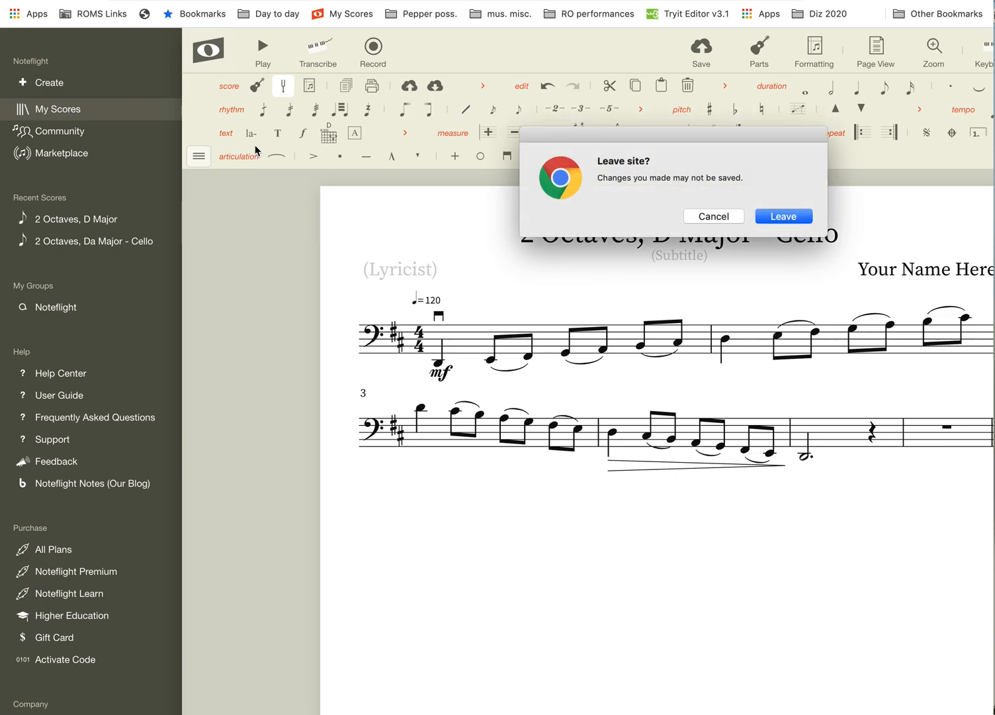
left_click(731, 219)
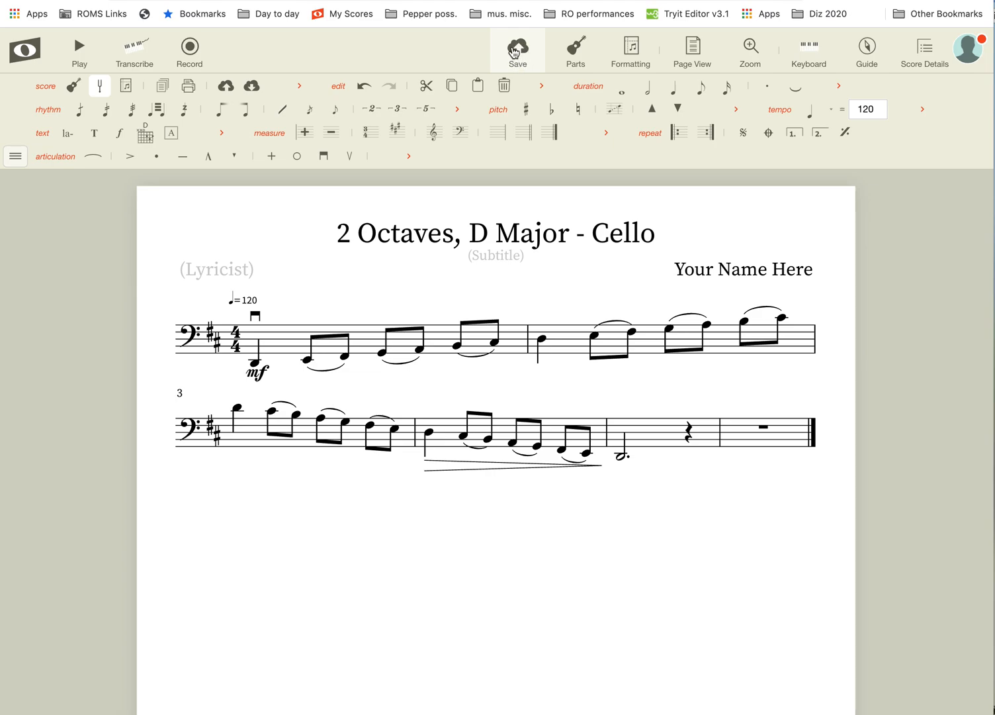
Save the score and reopen "2 Octaves, D Major - Cello" from the My Scores list, dismissing the Premium offer.
left_click(515, 52)
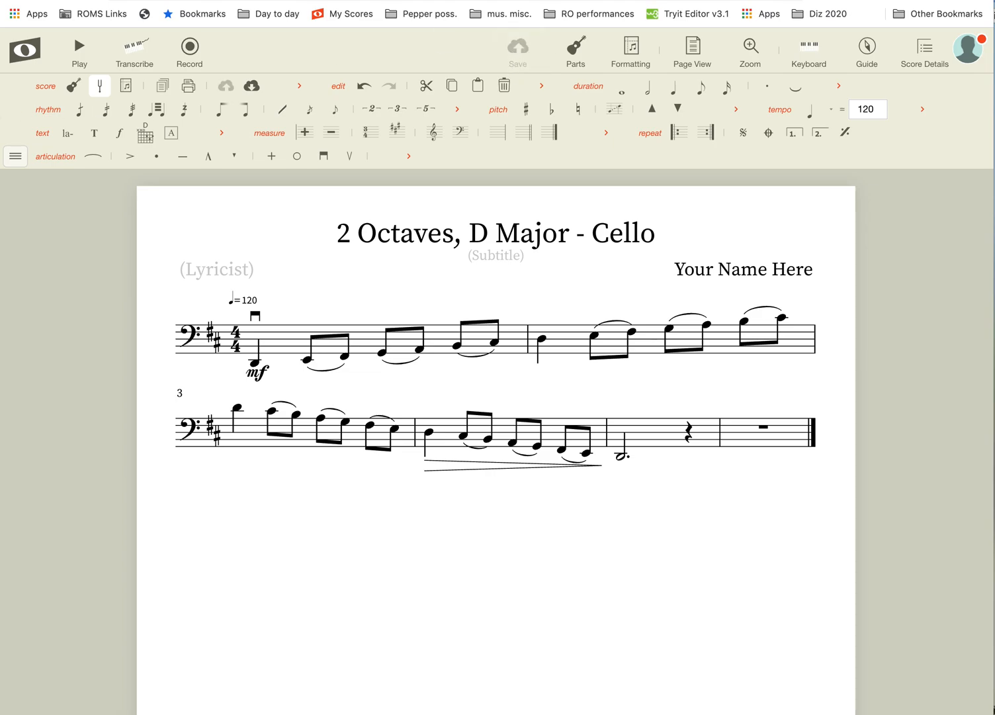
left_click(16, 63)
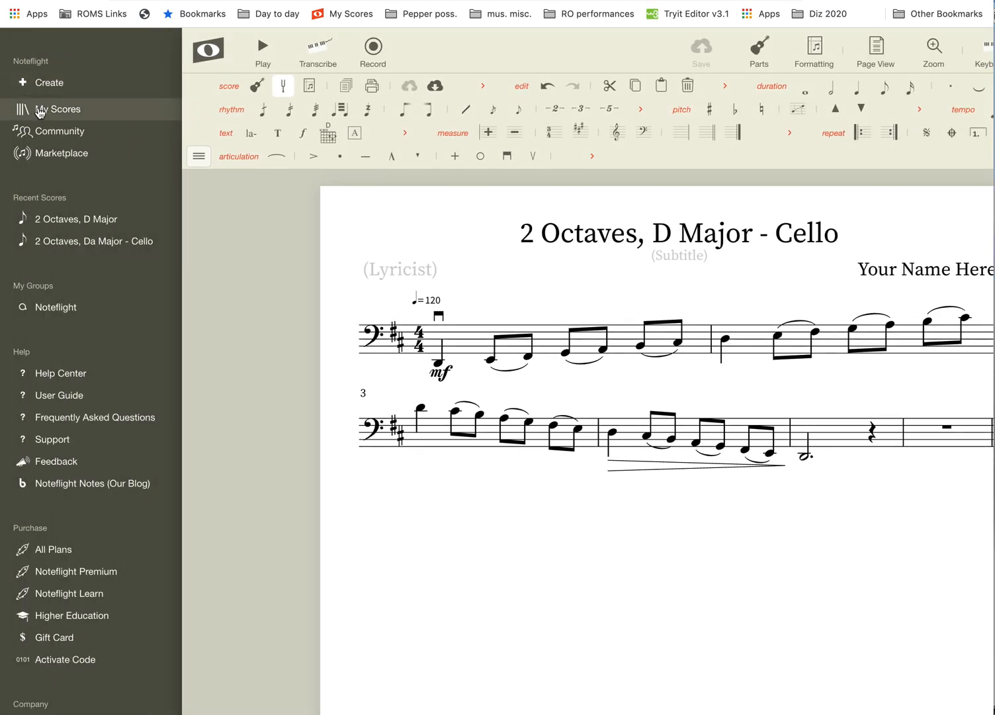
left_click(40, 108)
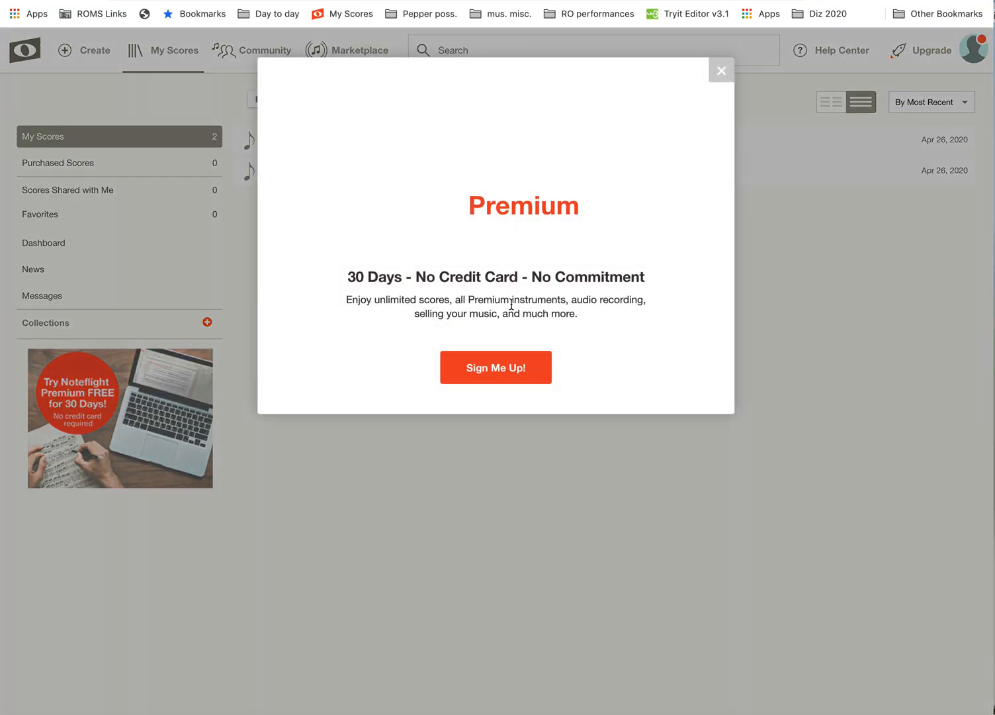
left_click(721, 72)
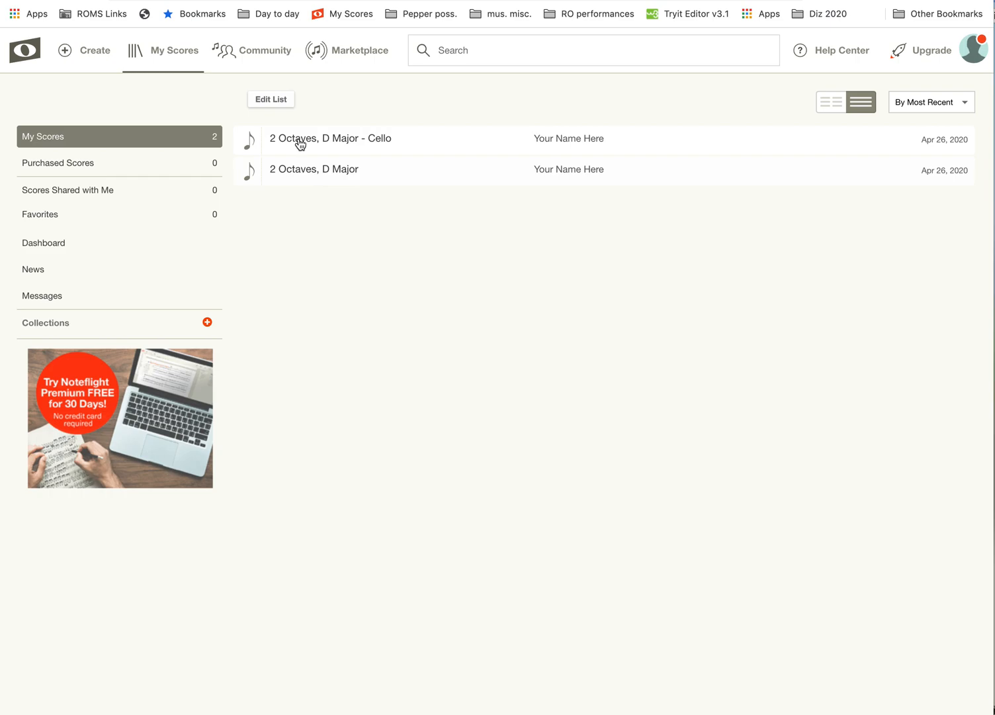
left_click(301, 144)
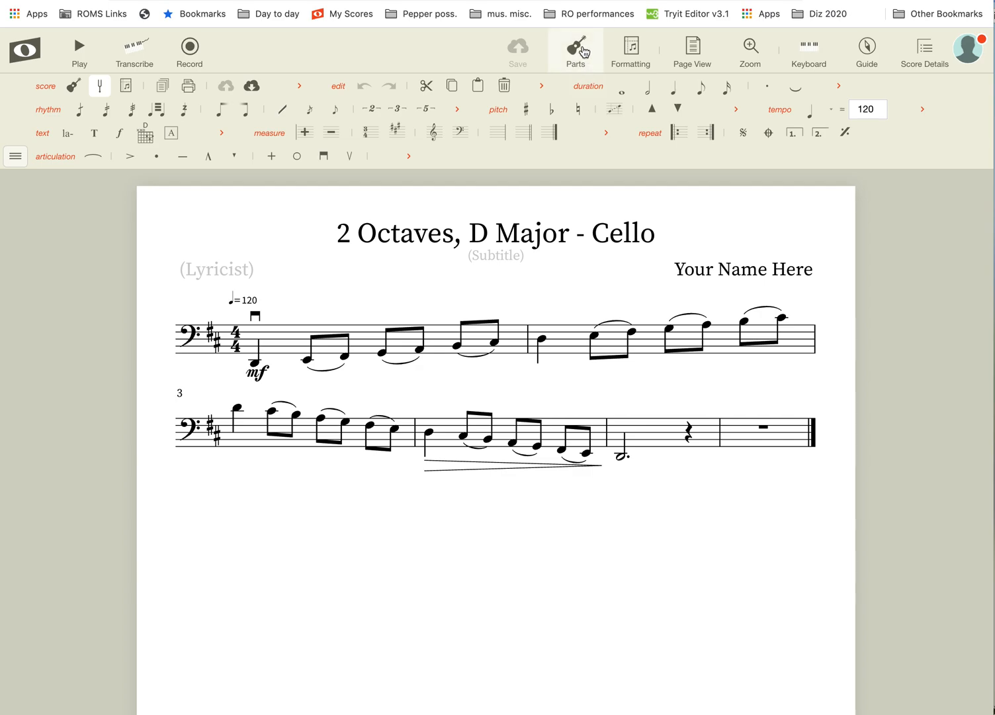
Add a Piano part from the Keyboards group to the score and delete that part again.
left_click(573, 54)
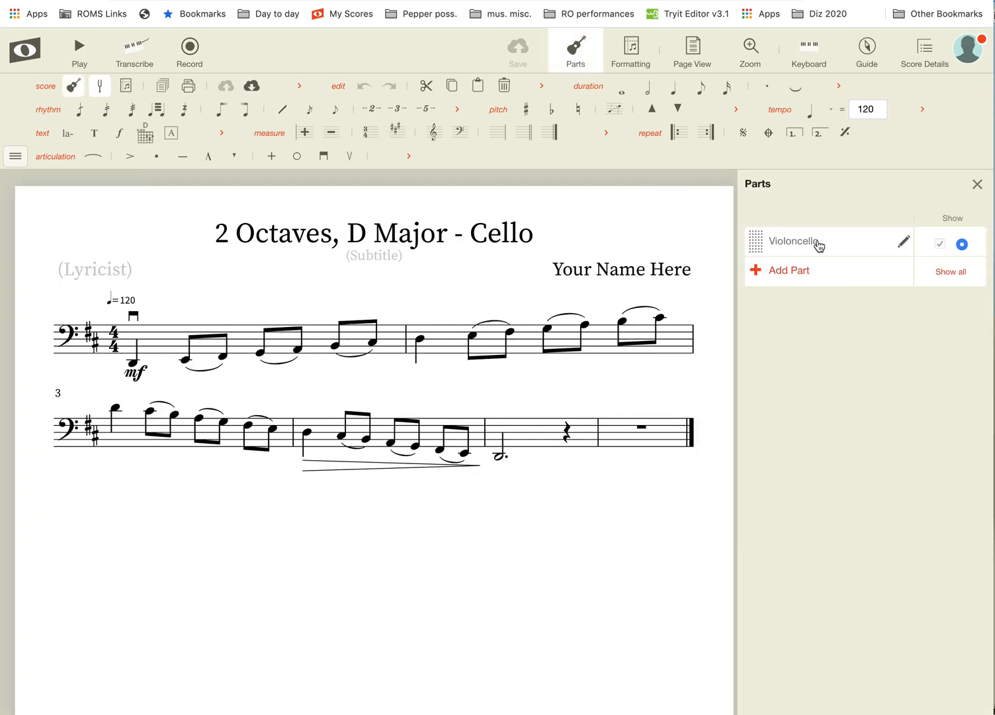
left_click(793, 273)
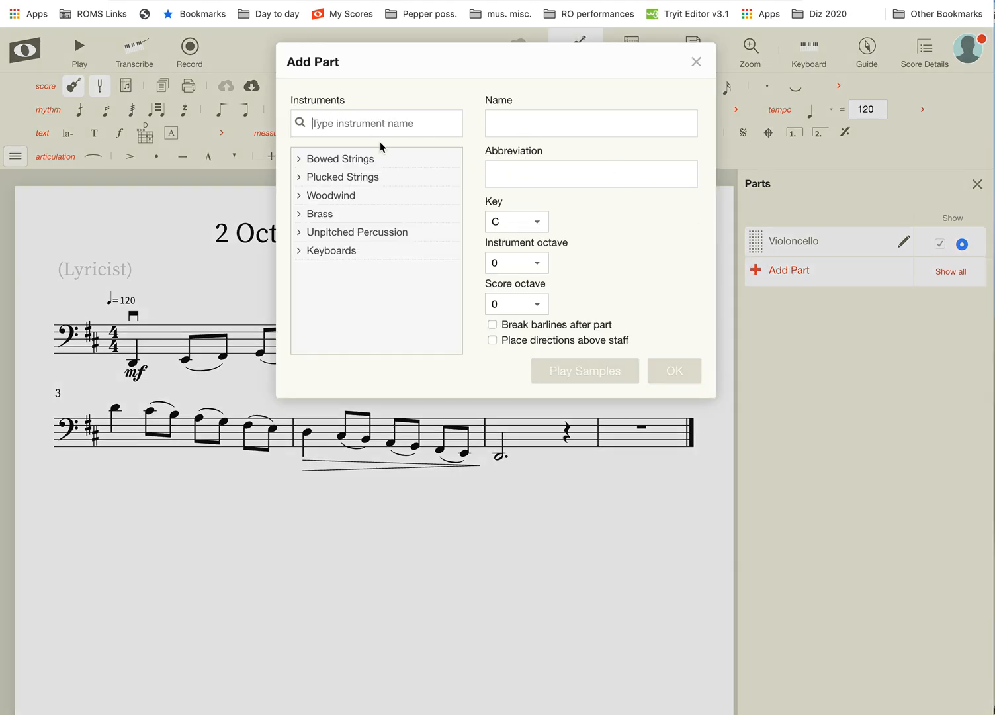
left_click(330, 160)
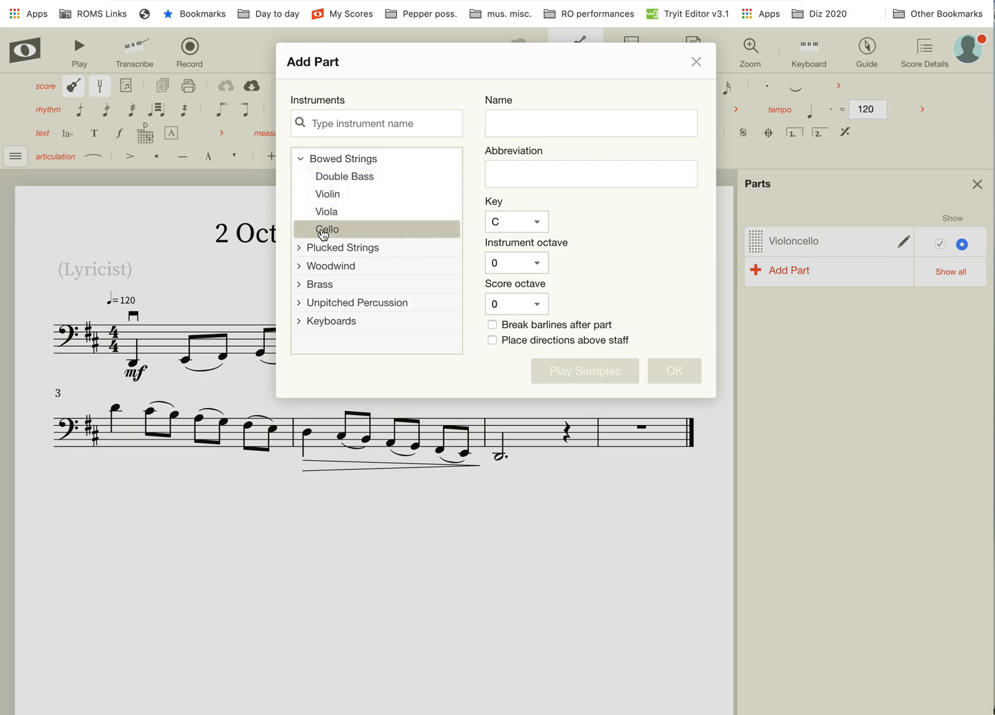
left_click(327, 322)
left_click(324, 339)
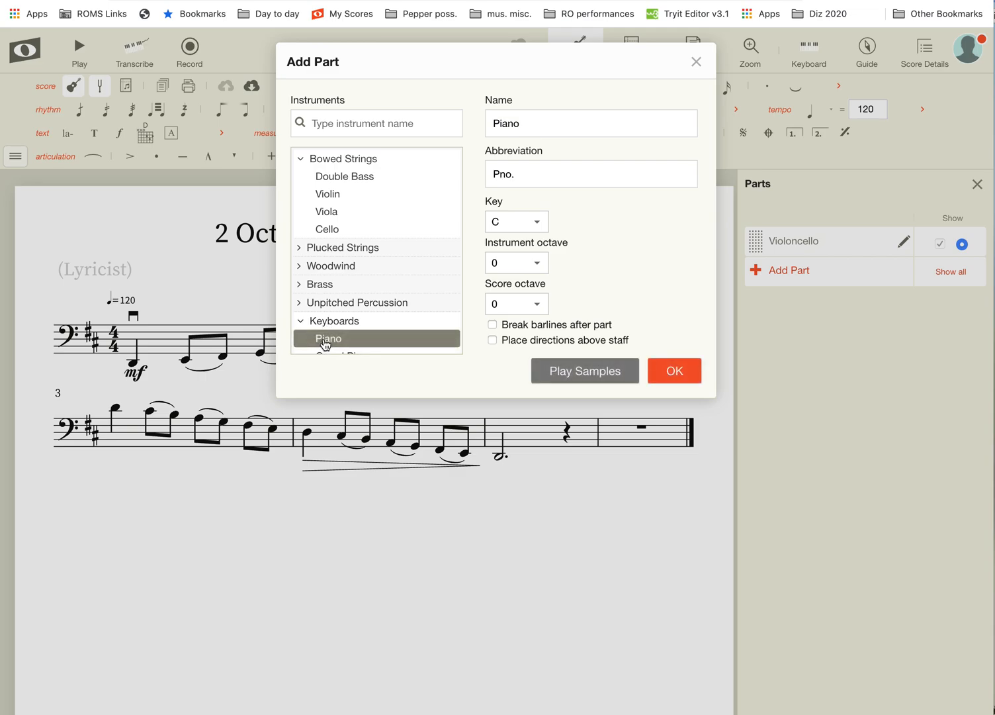
left_click(672, 367)
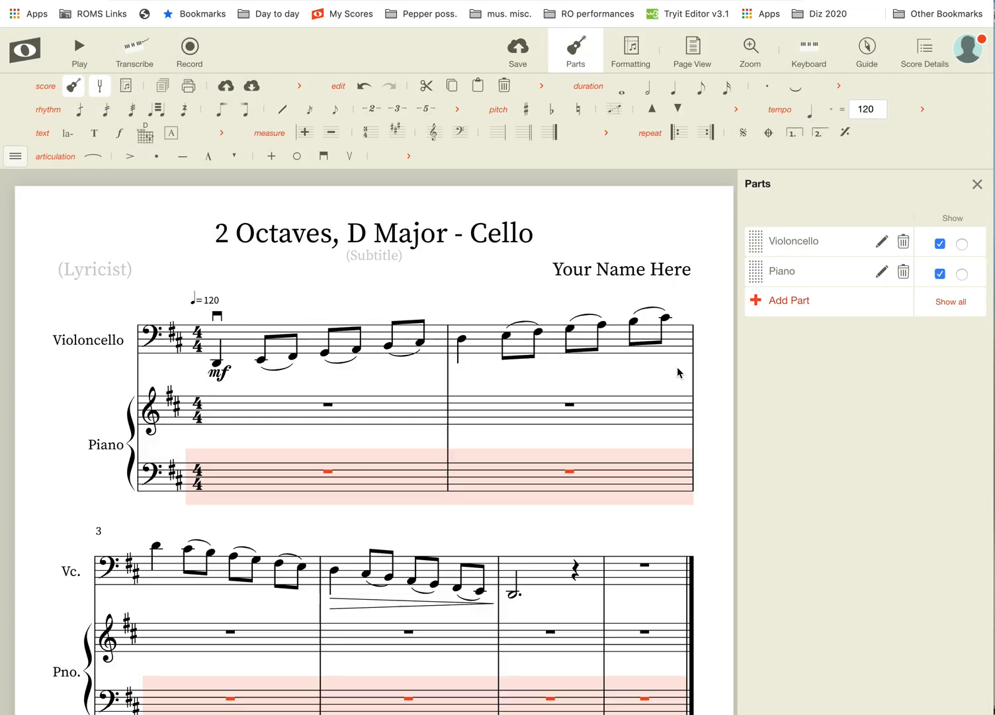
scroll(252, 319, "down", 3)
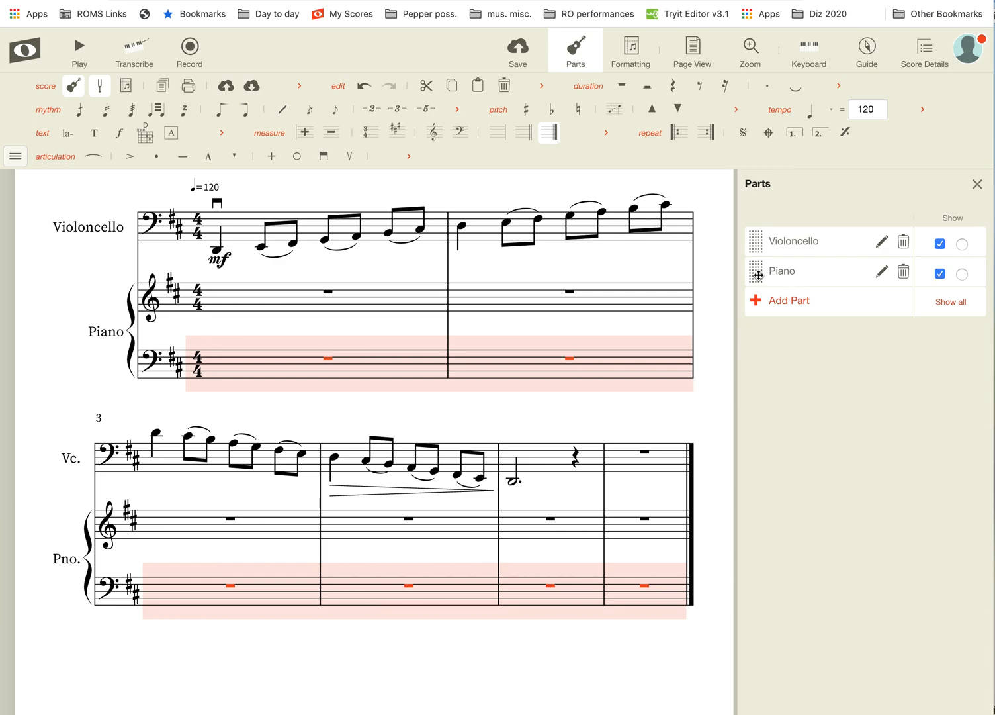
left_click(903, 275)
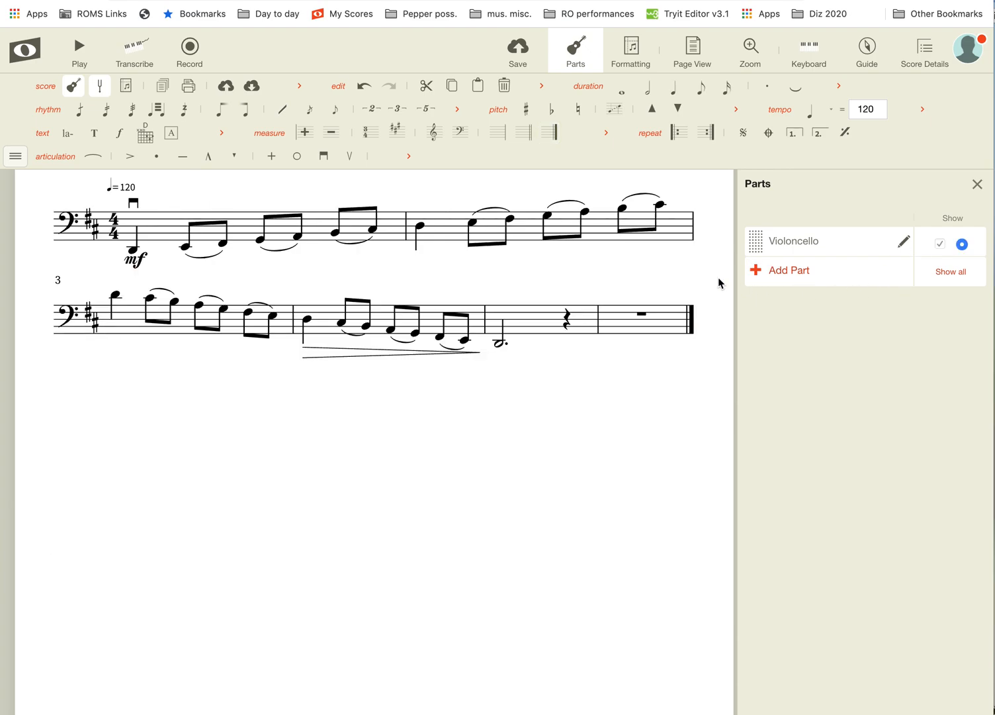
Add a Violin part from the Bowed Strings group and move it above the Violoncello part.
left_click(760, 276)
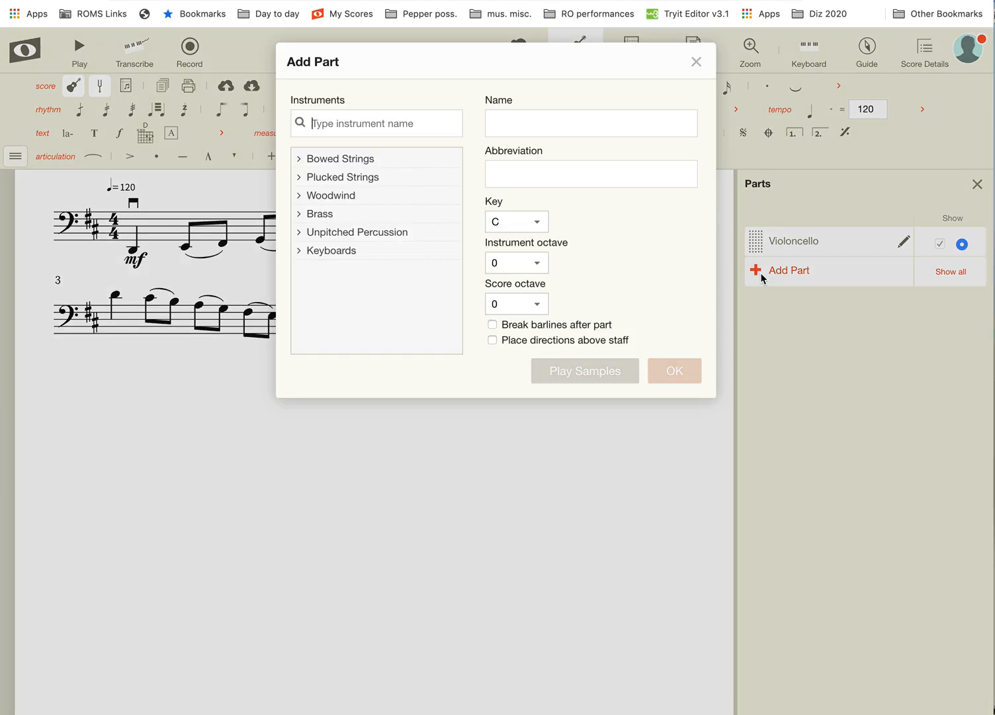
left_click(333, 166)
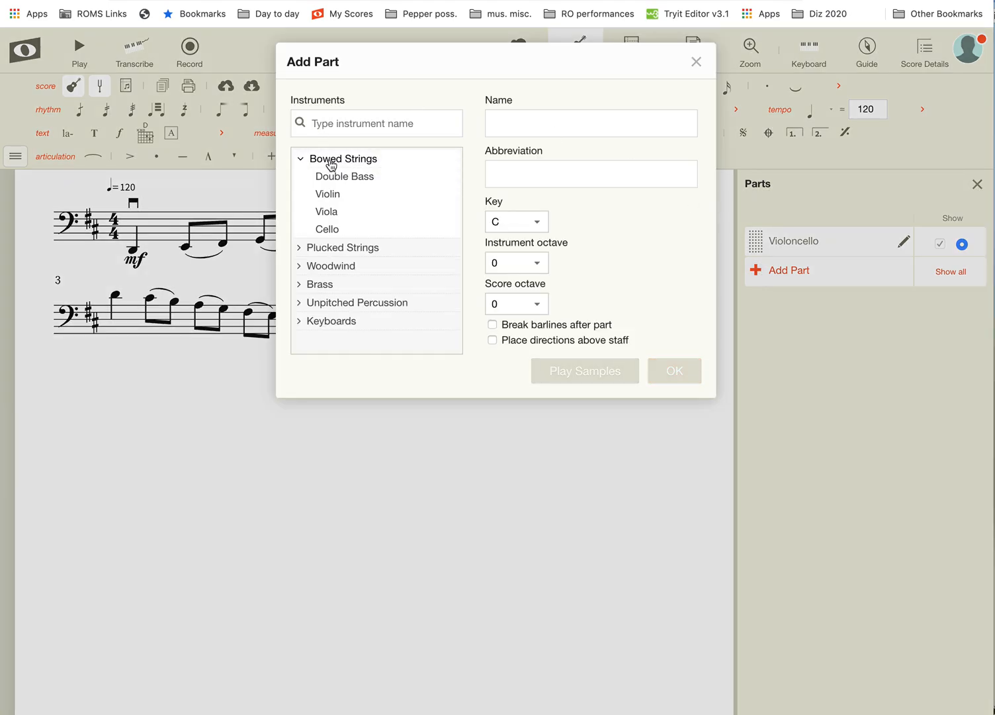
left_click(326, 196)
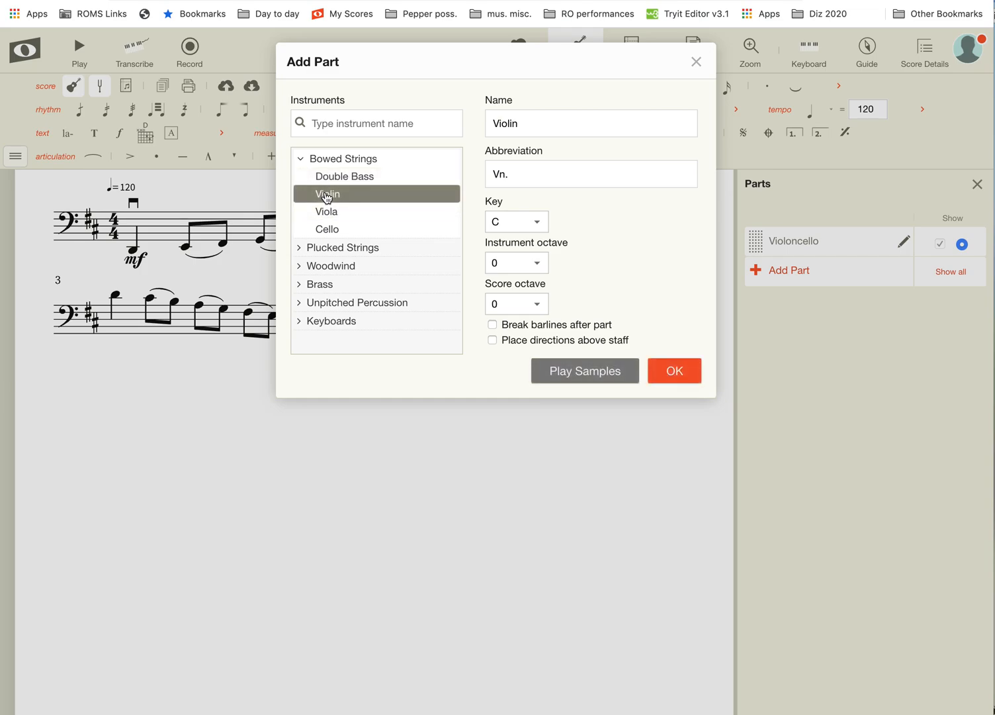
left_click(675, 371)
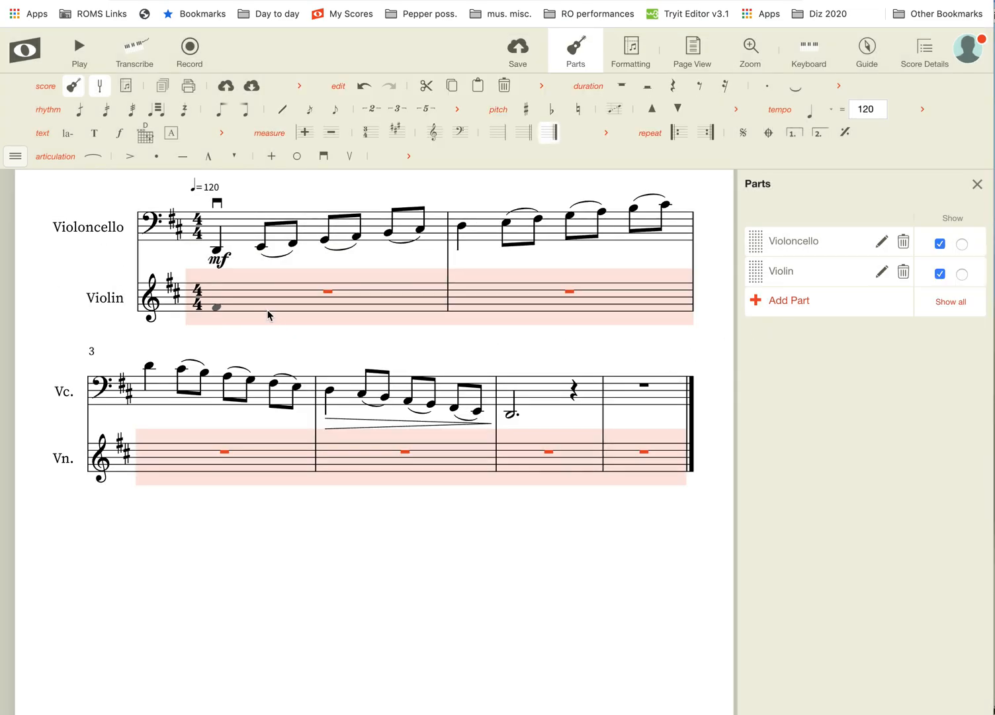
scroll(82, 317, "up", 1)
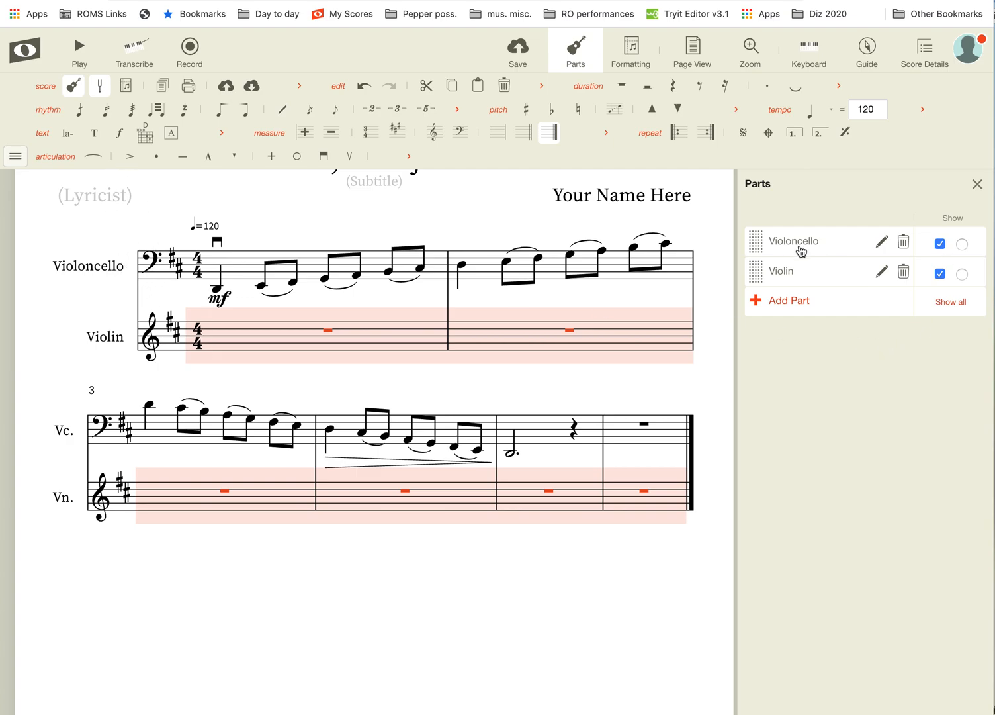
left_click_drag(755, 276, 757, 238)
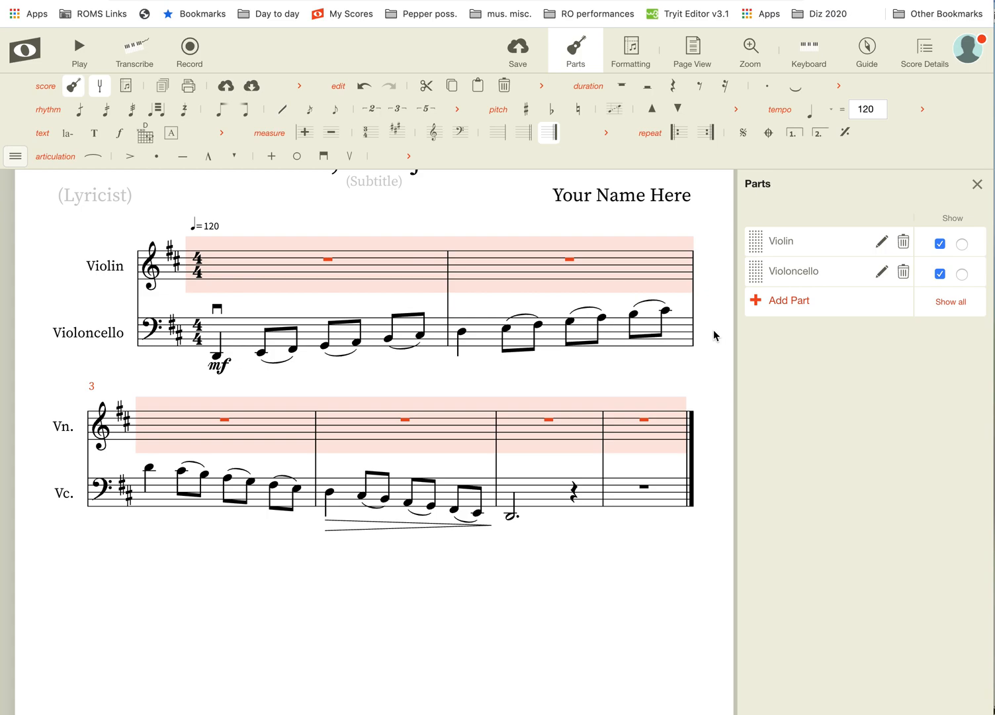
Delete the Violin part from the score and close the parts list.
left_click(904, 243)
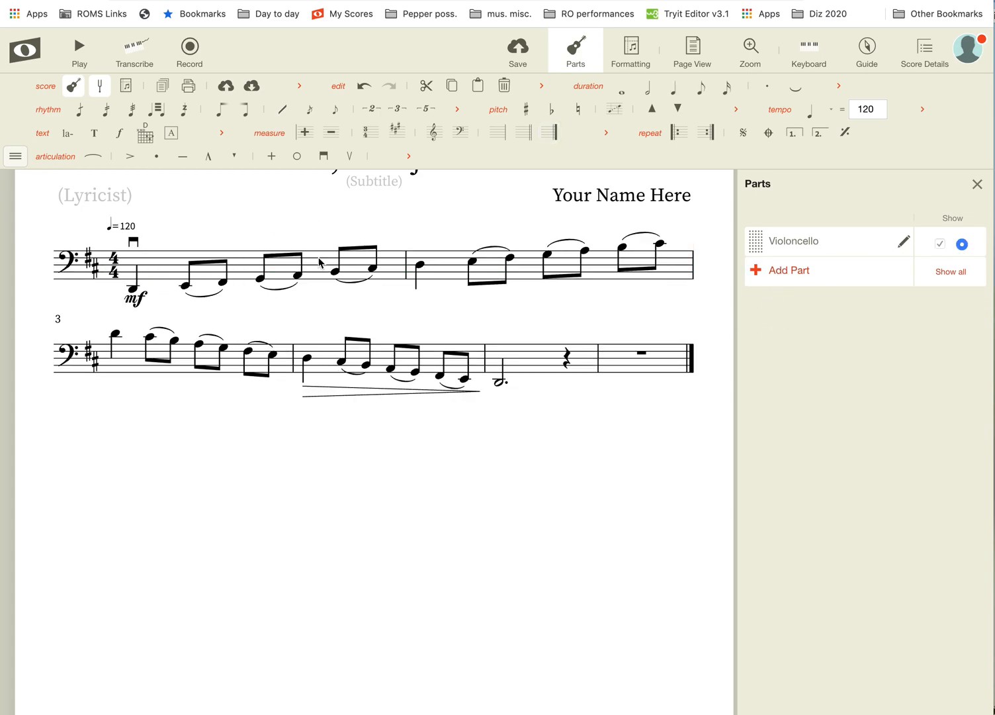
scroll(427, 299, "up", 3)
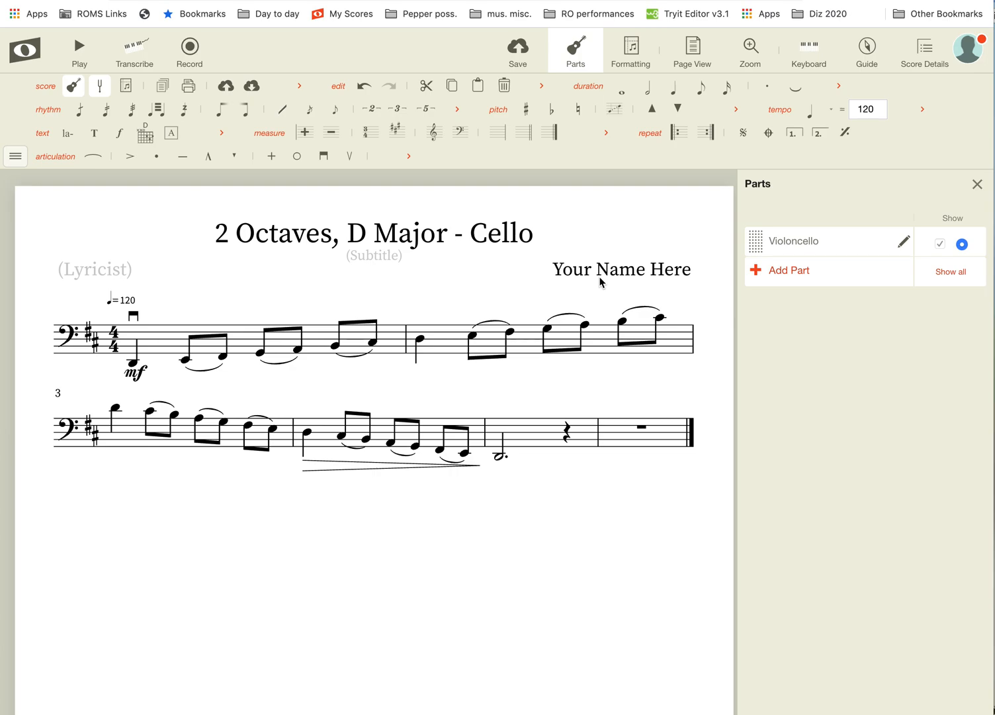
left_click(977, 186)
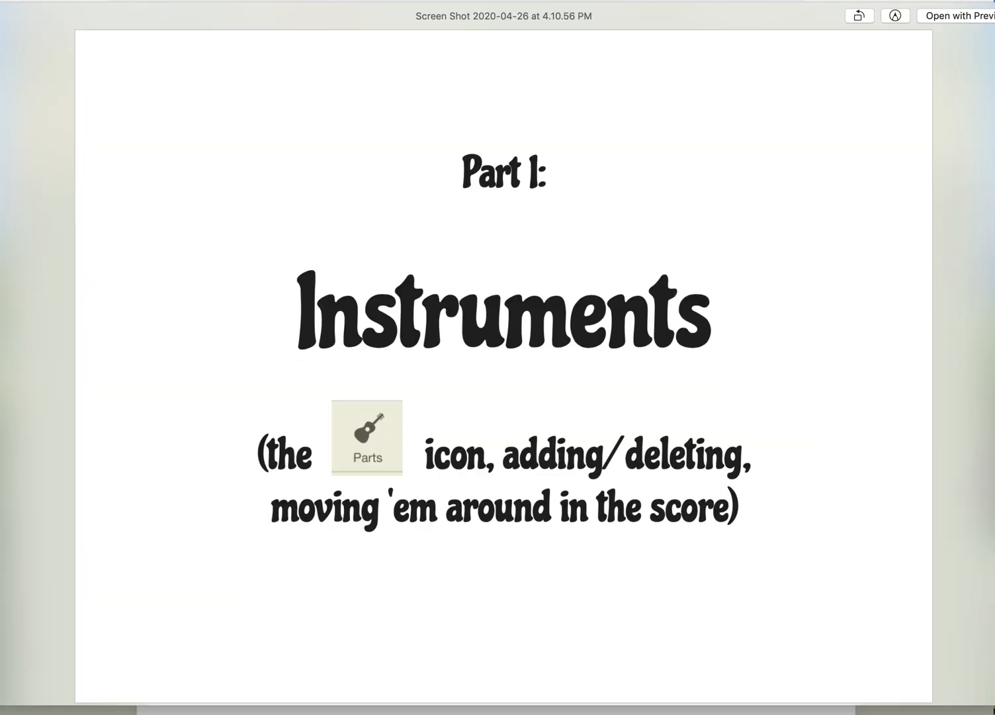
key("Right")
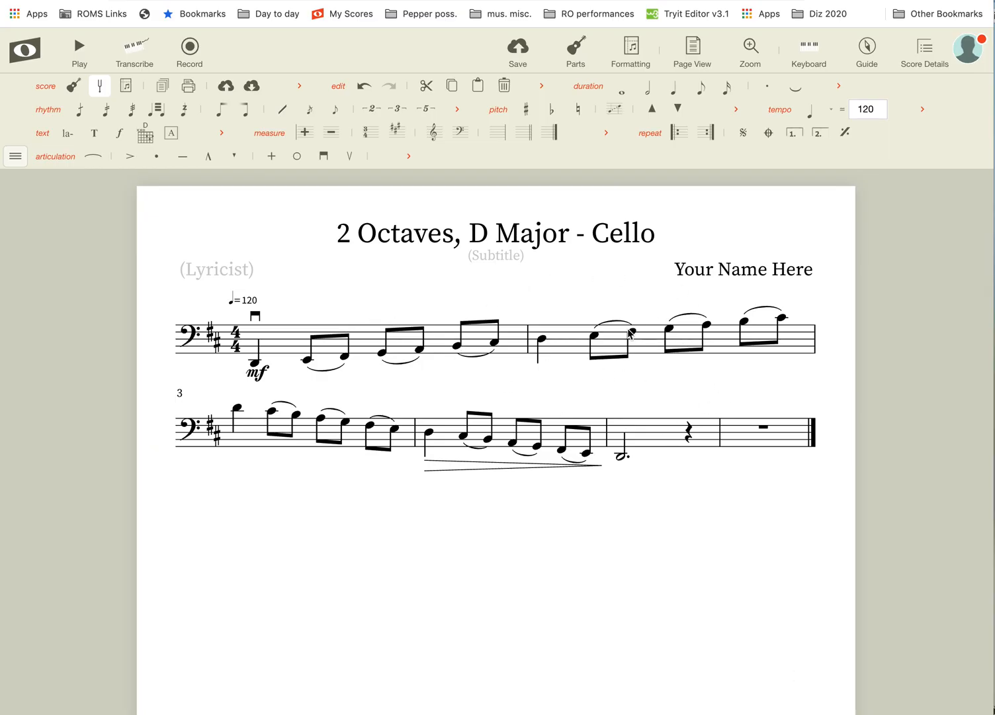
Delete the empty final measure, measure 6, from the cello score.
left_click(776, 435)
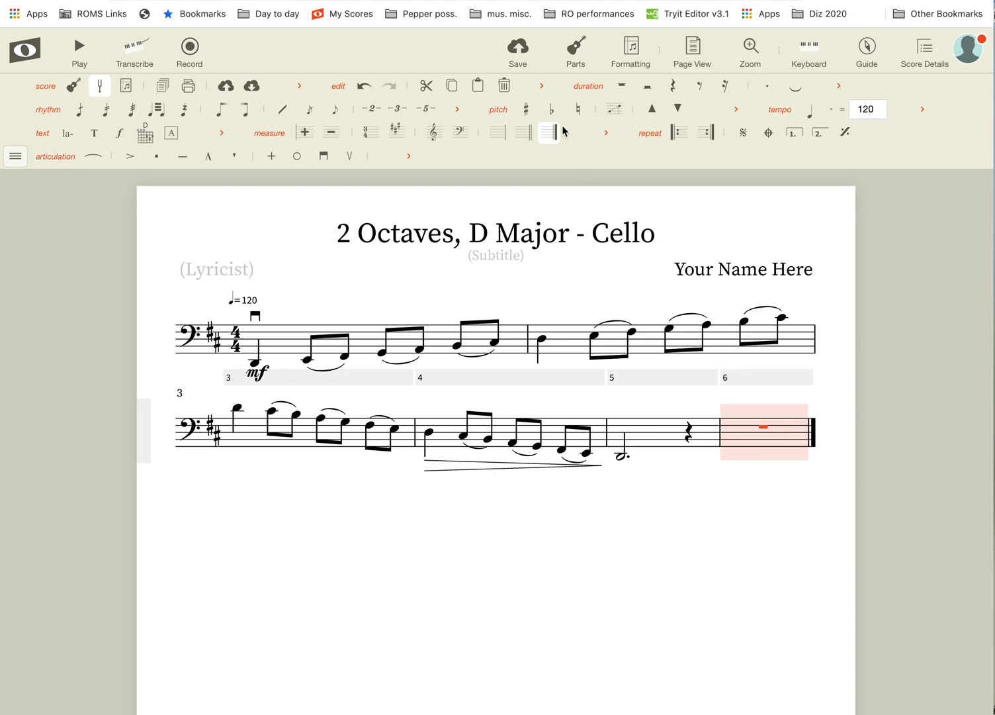
left_click(333, 136)
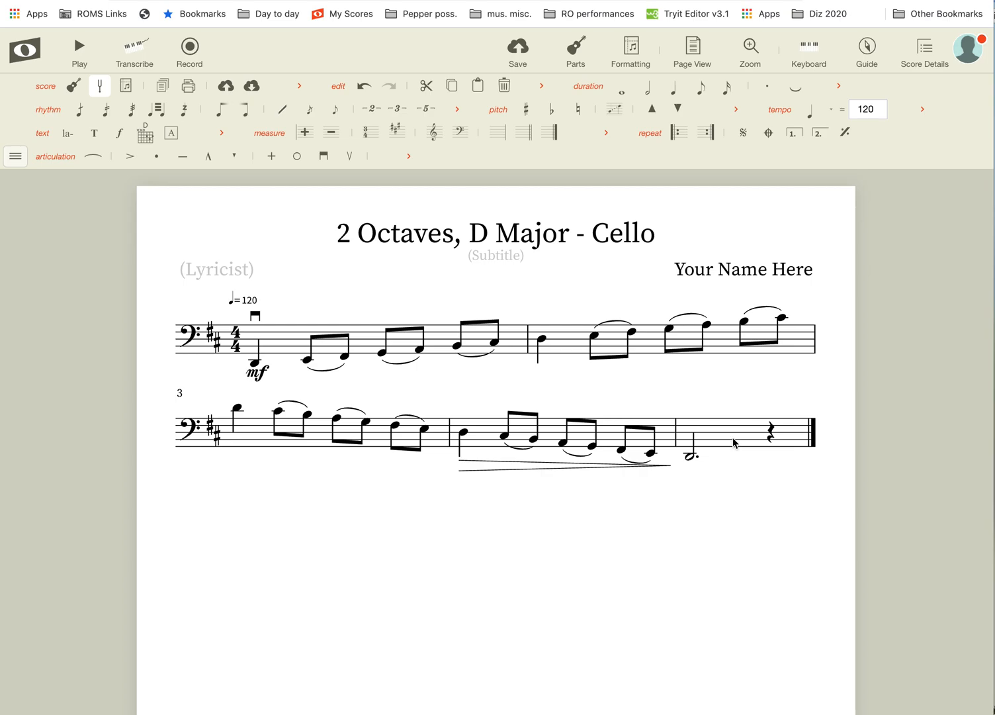
Add ten empty measures to the end of the cello score and clear the selection.
left_click(305, 134)
left_click(305, 134)
left_click(305, 135)
left_click(305, 134)
left_click(305, 134)
left_click(305, 134)
left_click(305, 135)
left_click(305, 135)
left_click(305, 134)
left_click(305, 135)
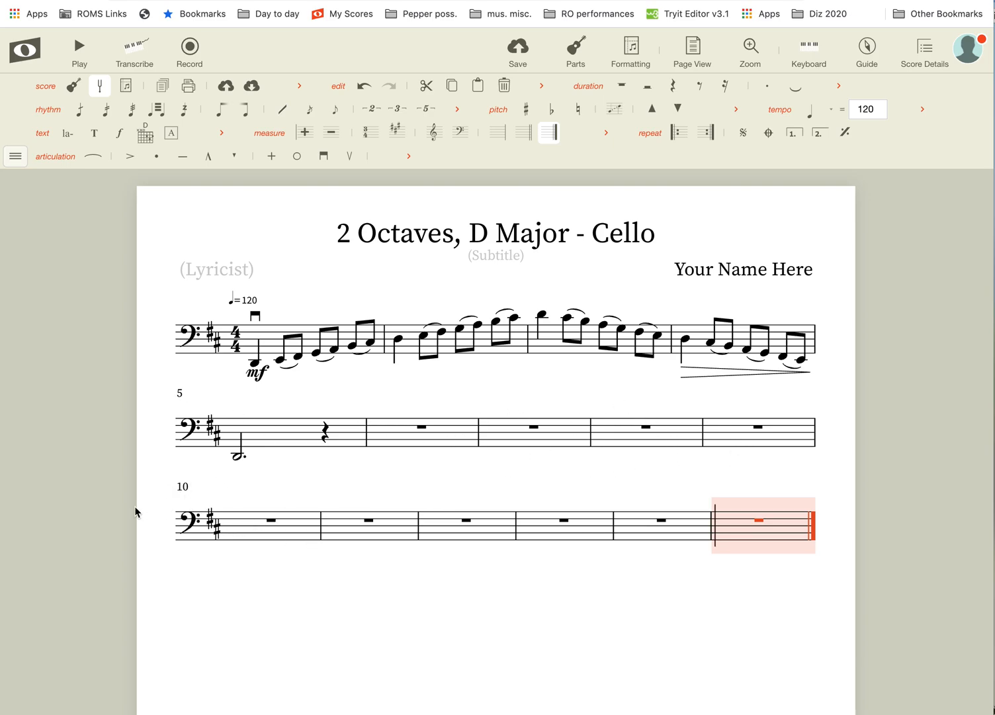
left_click(152, 368)
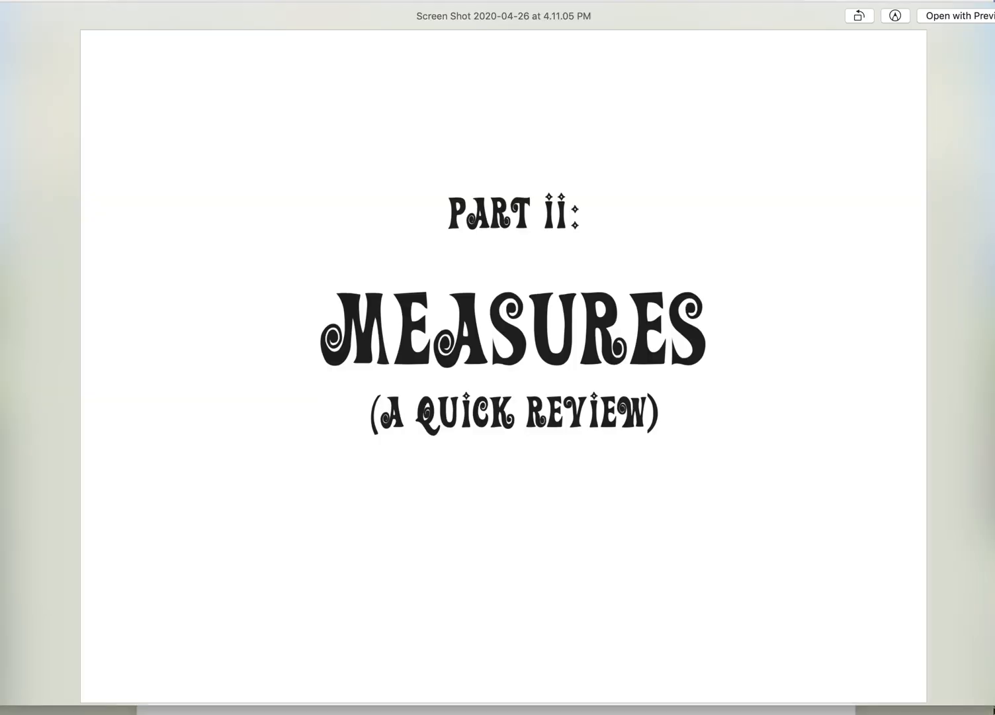
key("Right")
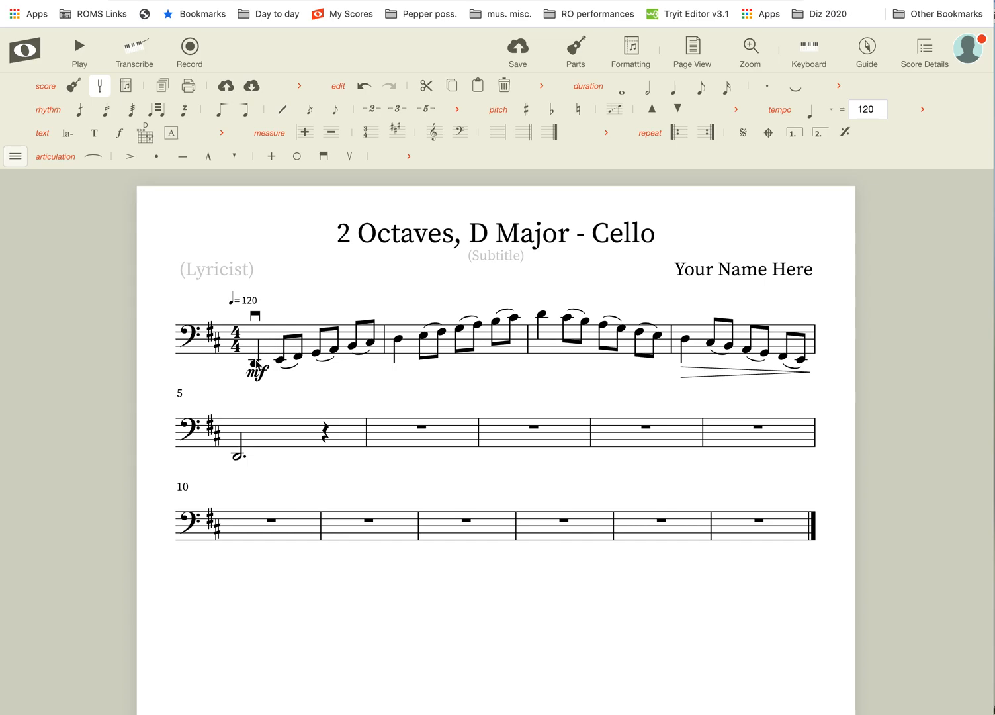
left_click(274, 339)
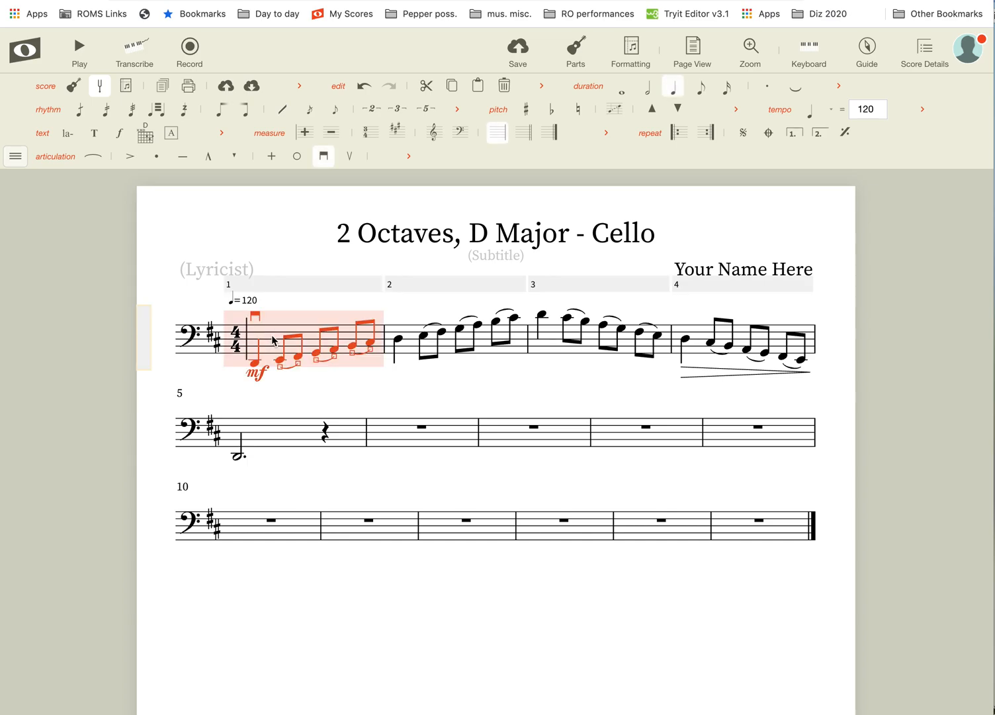
left_click(556, 347)
left_click(431, 352)
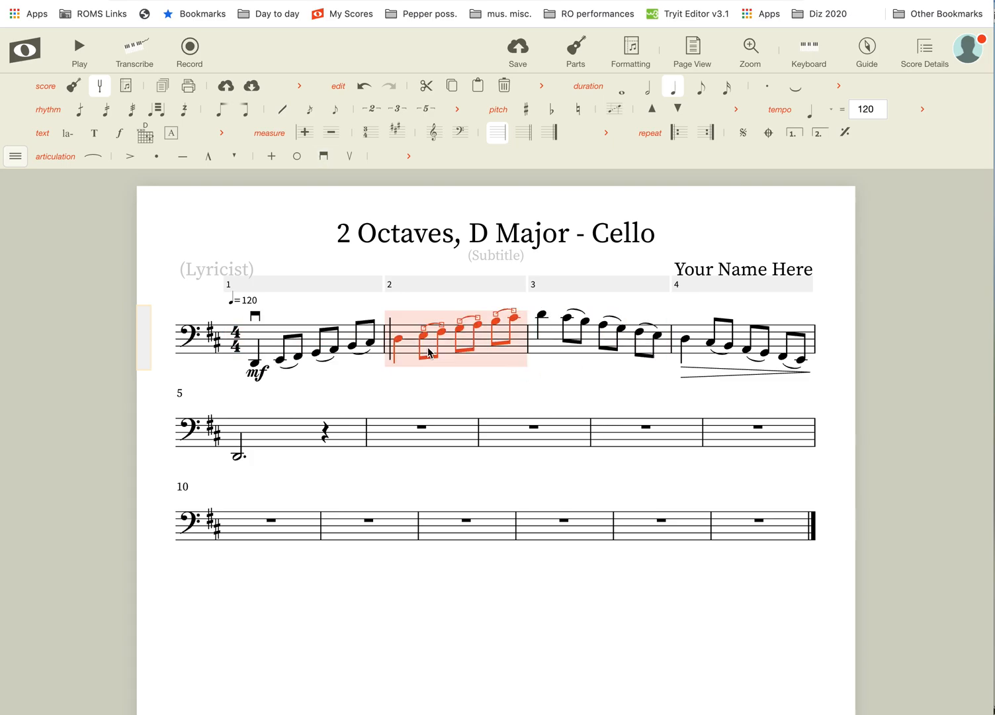
left_click(289, 438)
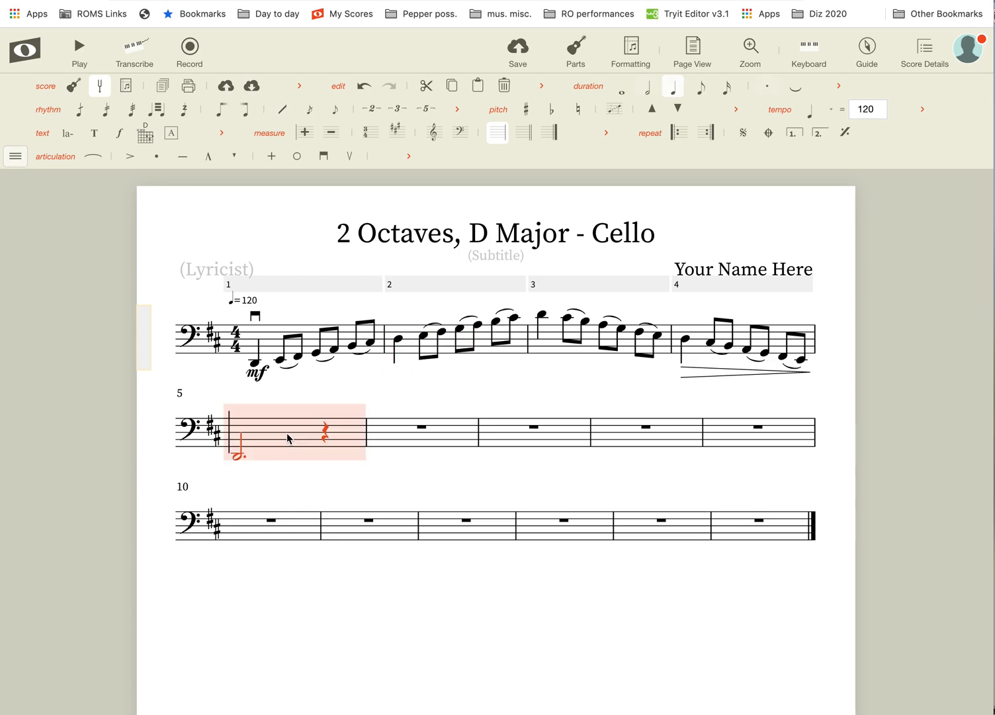
left_click(458, 472)
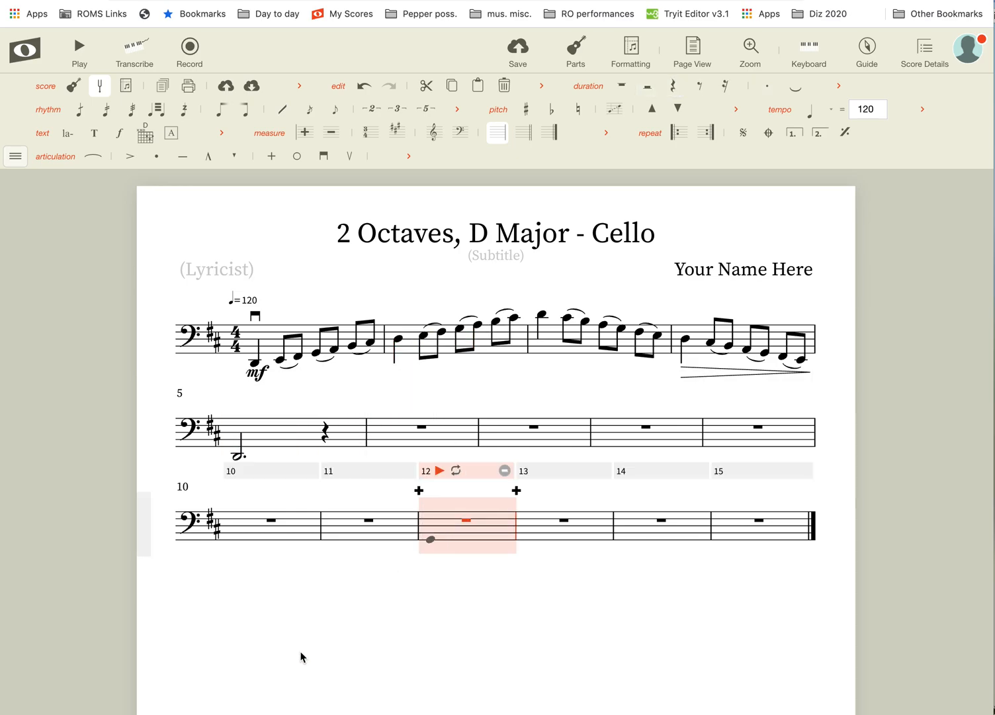
left_click(296, 627)
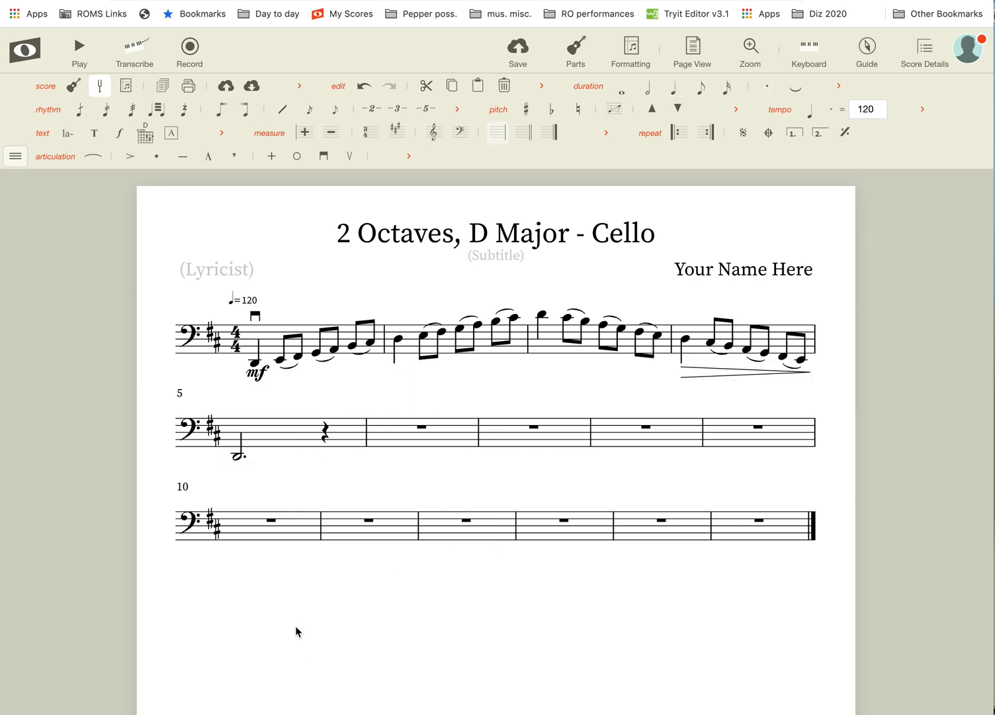
Play back the first eighth note of measure 2, raise the system sound volume, and clear the selection.
left_click(424, 341)
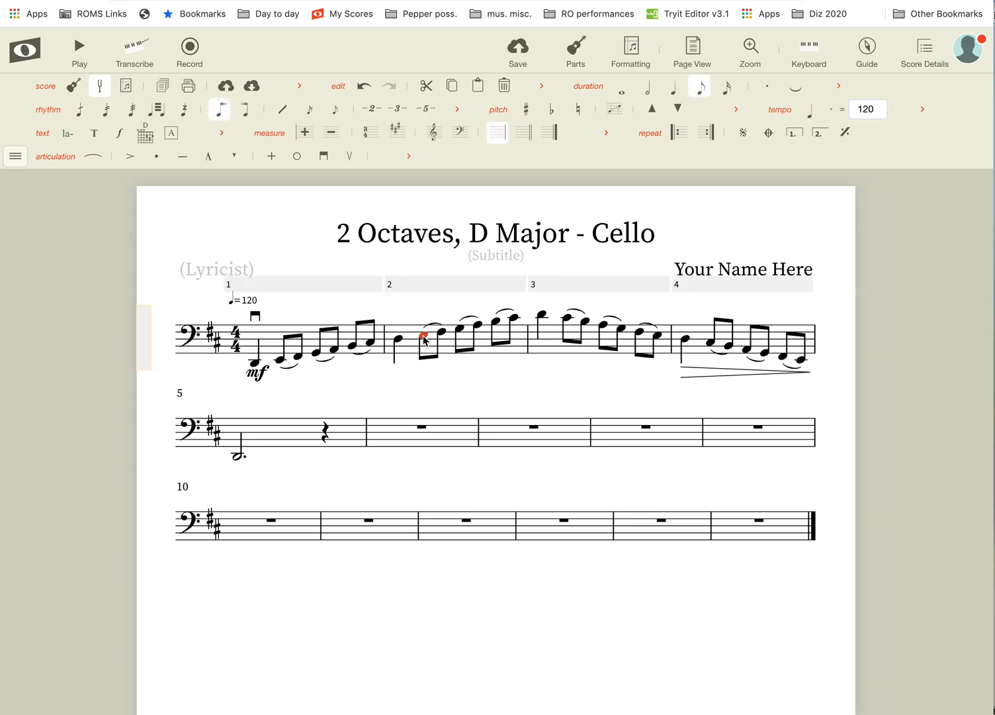
key("XF86AudioLowerVolume")
key("XF86AudioRaiseVolume")
key("XF86AudioRaiseVolume")
key("XF86AudioRaiseVolume")
key("XF86AudioRaiseVolume")
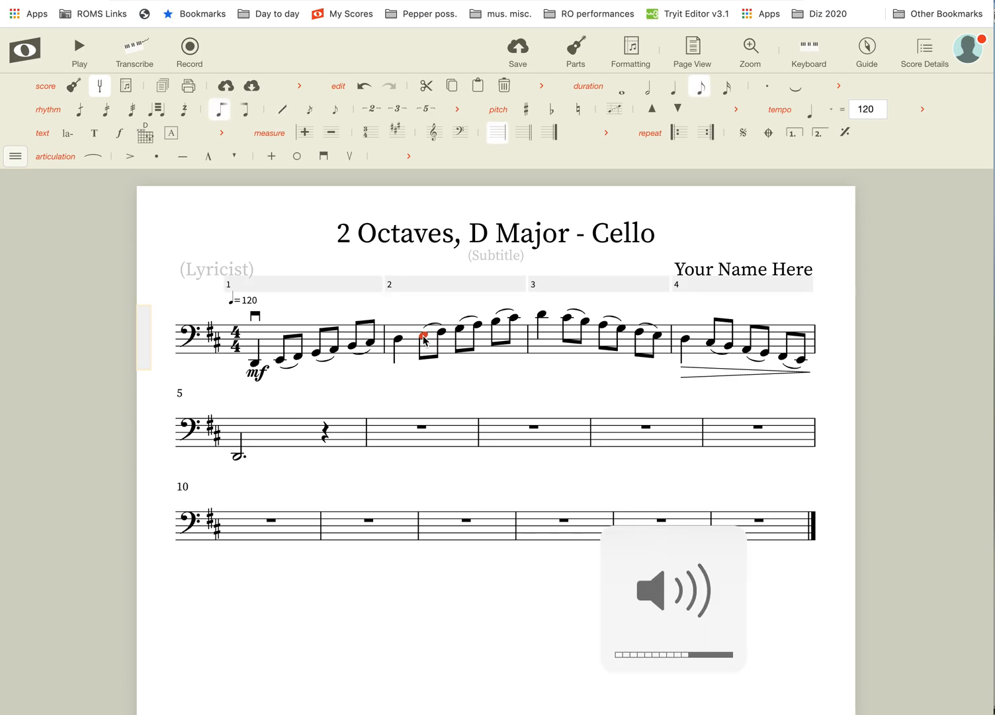
left_click(413, 576)
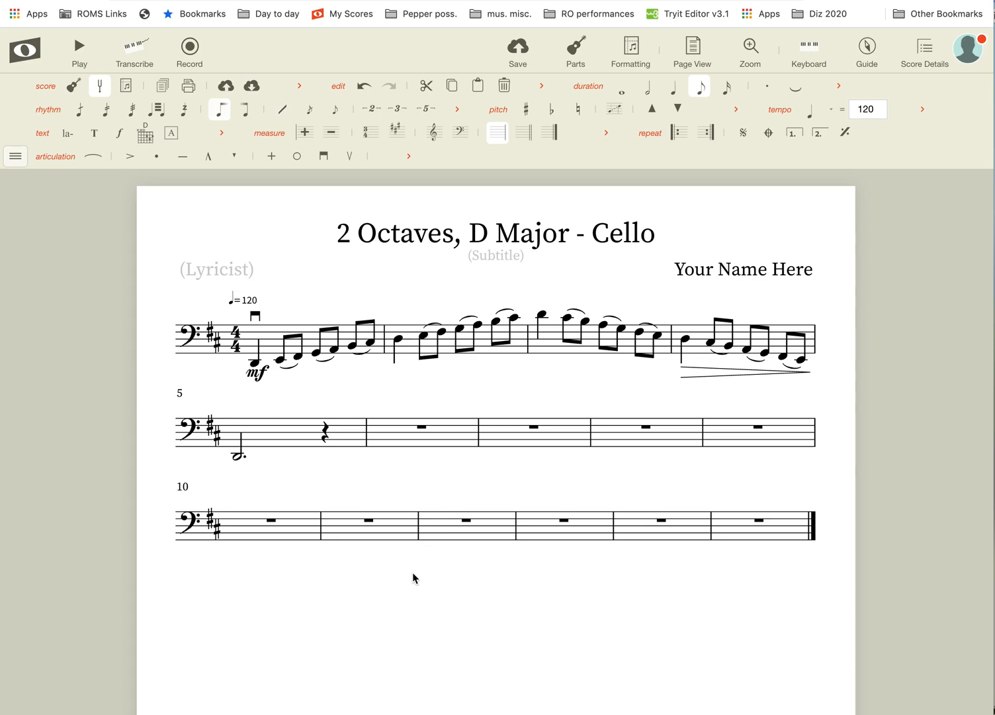
Copy the six slurred eighth notes of measure 2 and paste them into the empty measure 7.
left_click(425, 339)
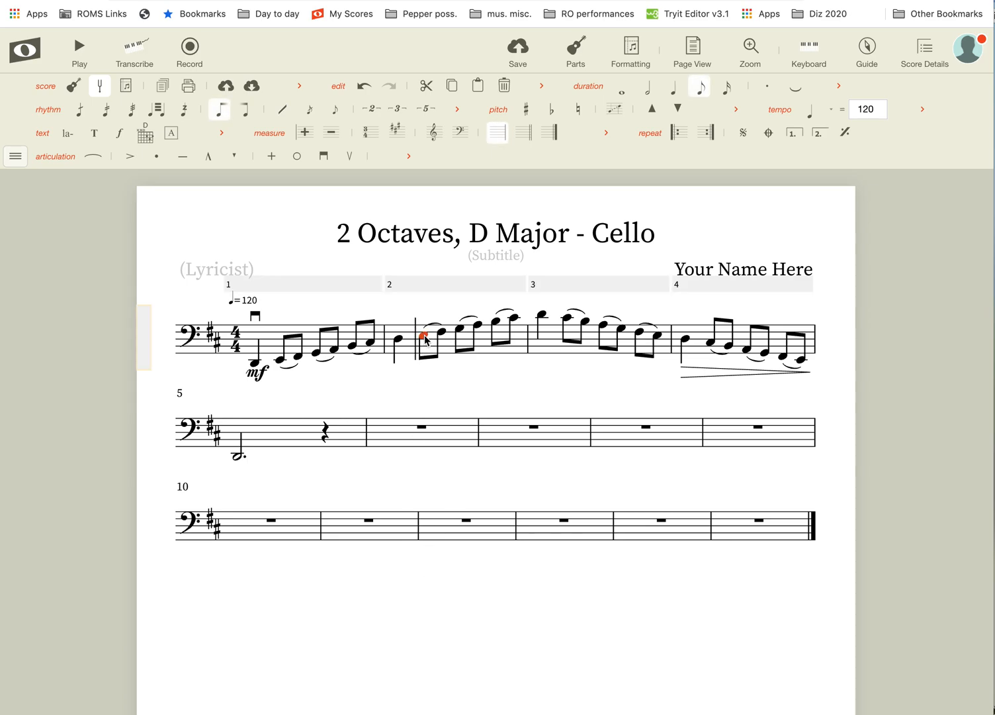
key("XF86AudioRaiseVolume")
left_click(515, 323, "shift")
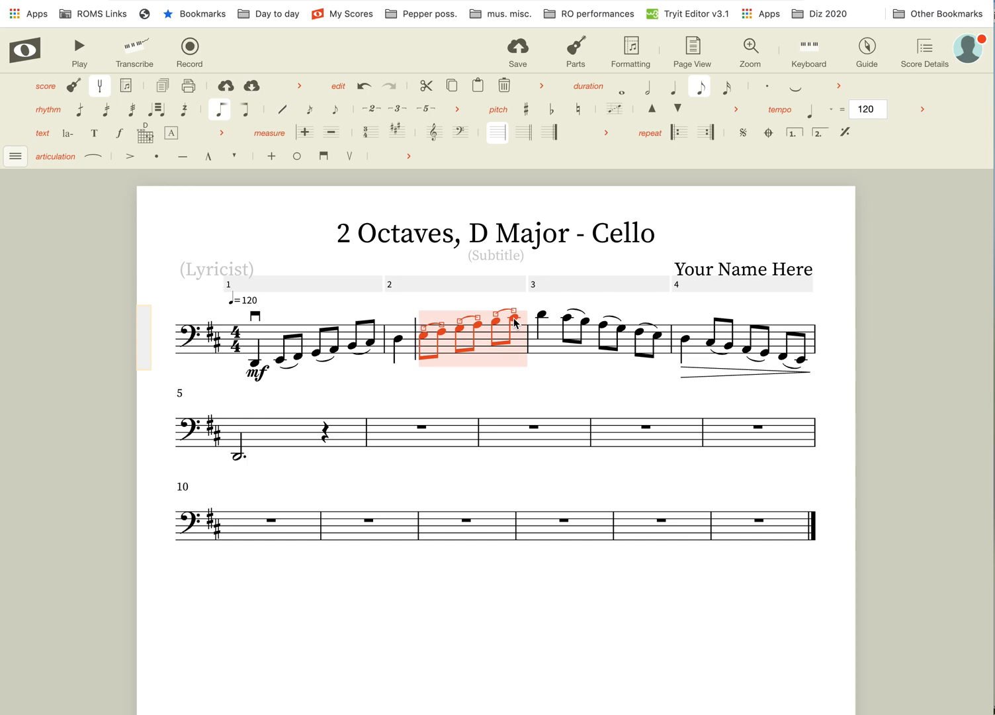
left_click(535, 428)
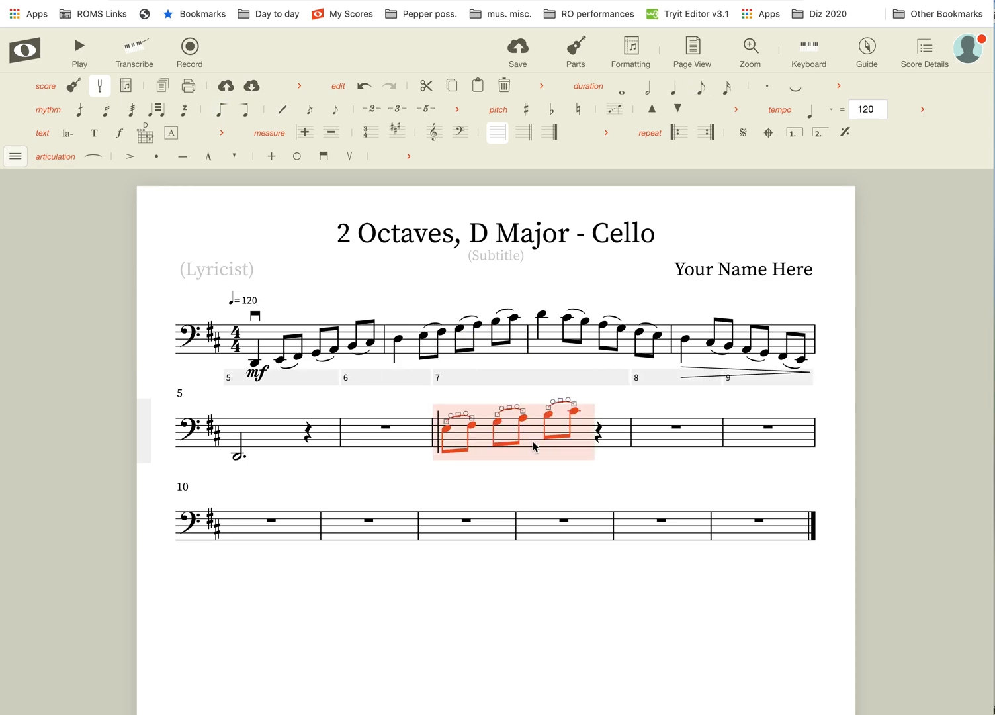
key("super+v")
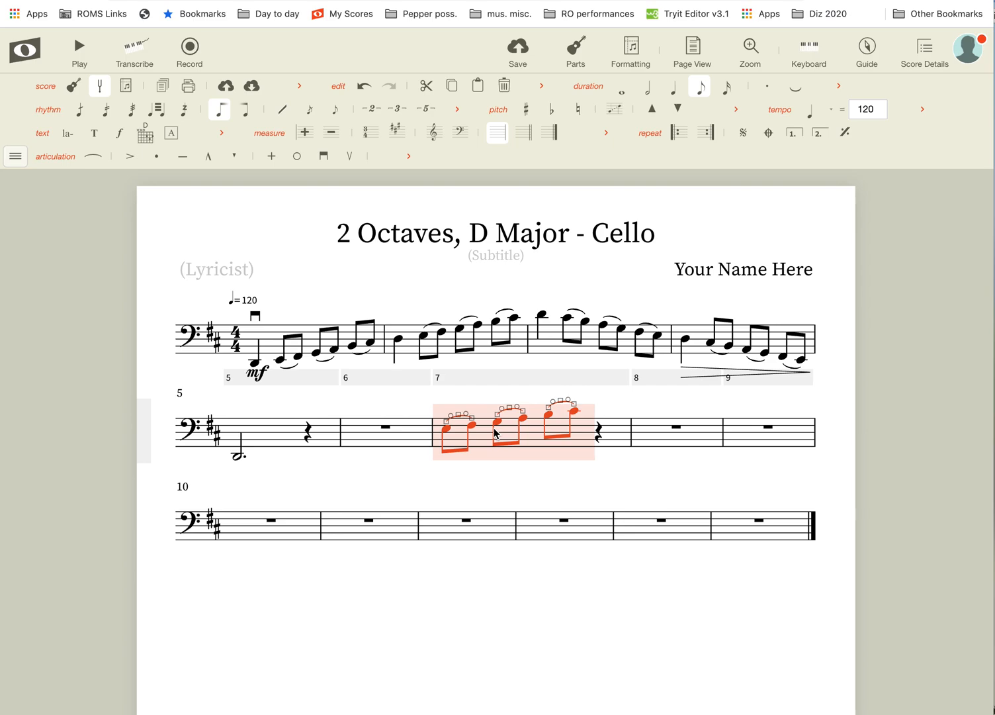
Undo the pasted notes in measure 7 and clear the selection.
left_click(360, 88)
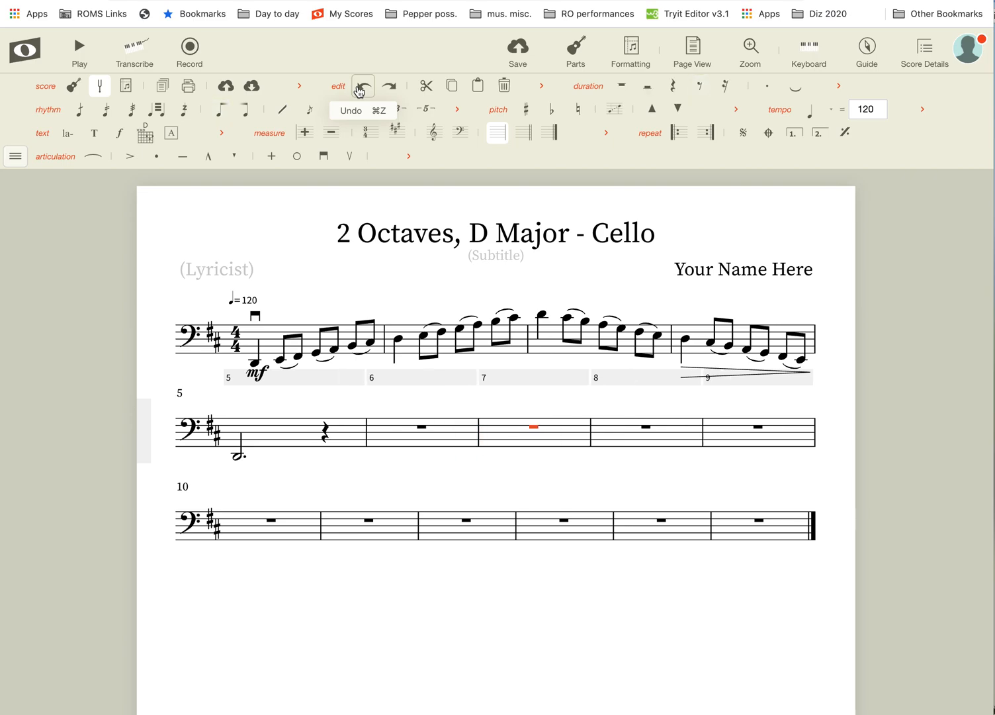
left_click(374, 483)
left_click(529, 646)
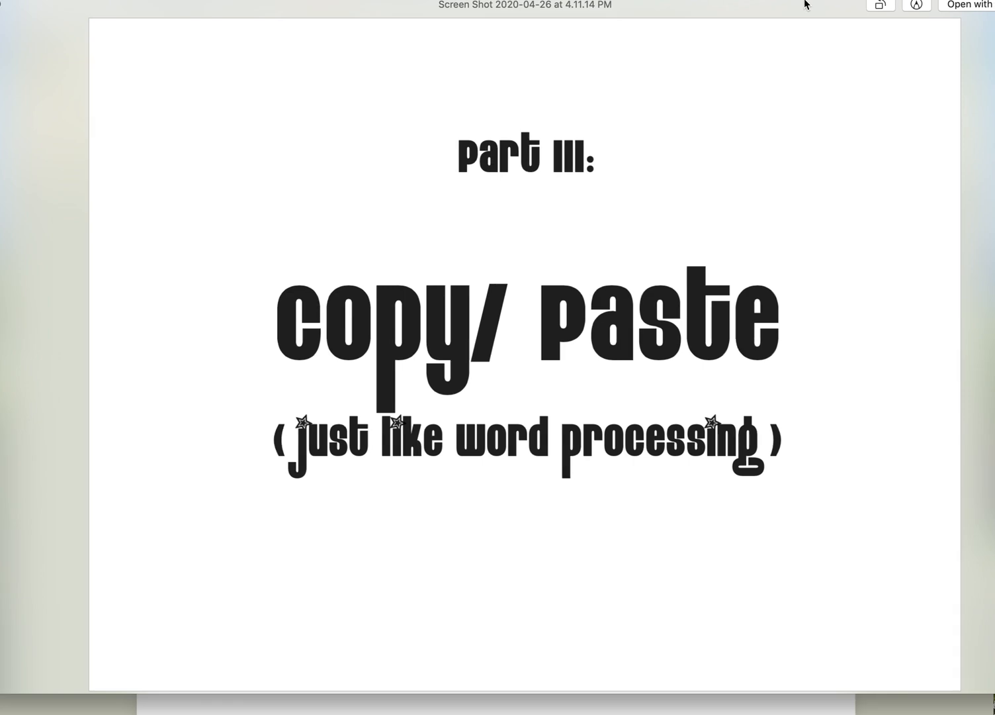
key("Right")
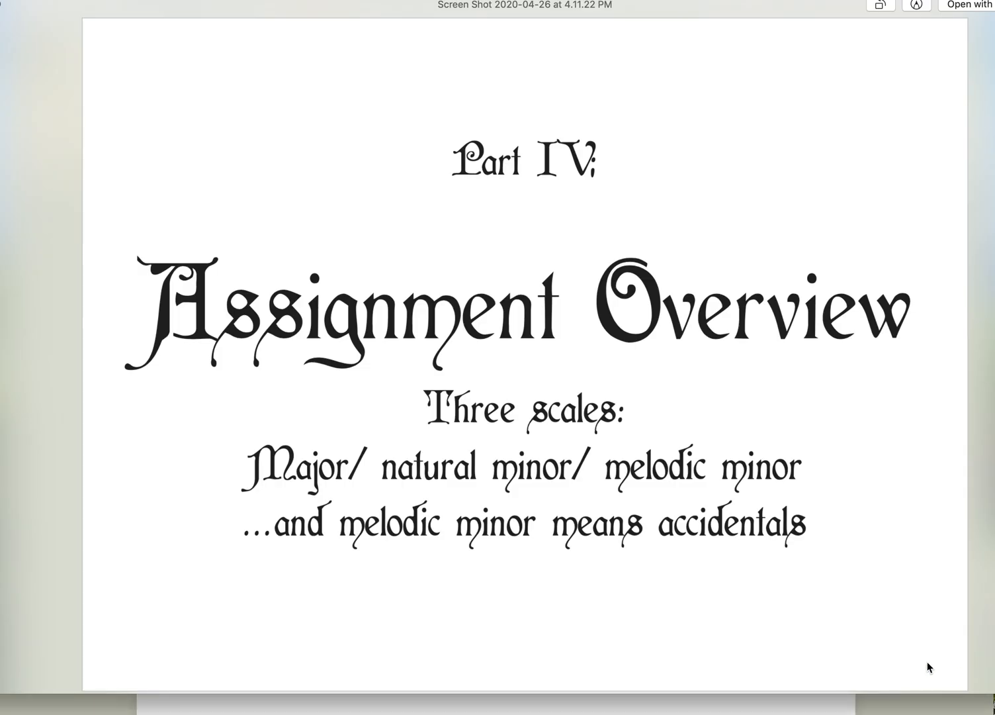
key("Right")
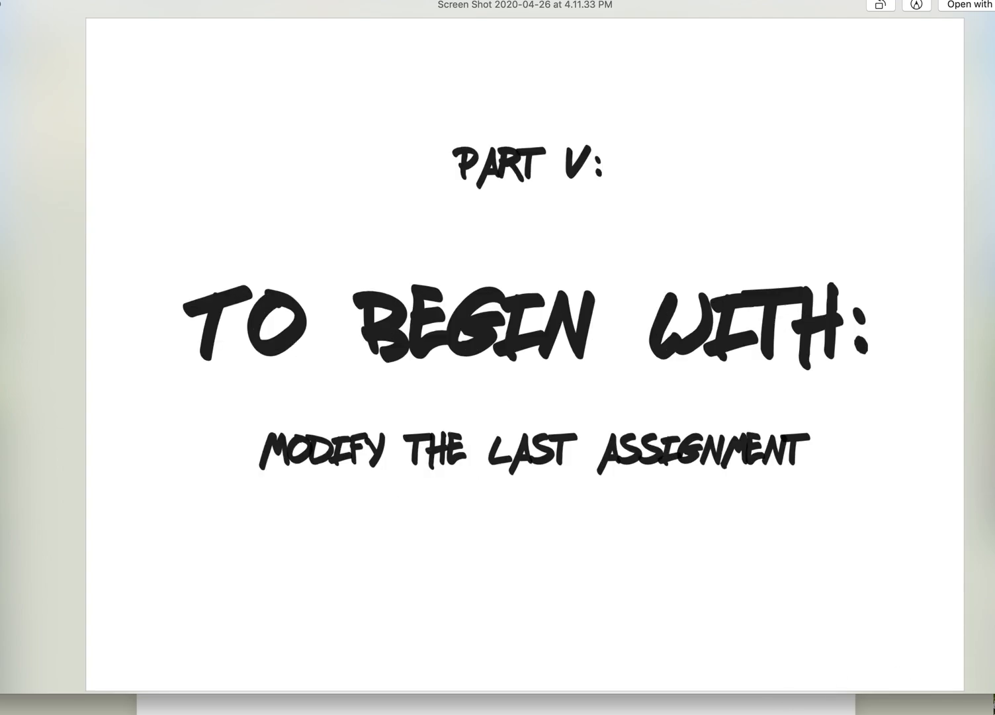
key("space")
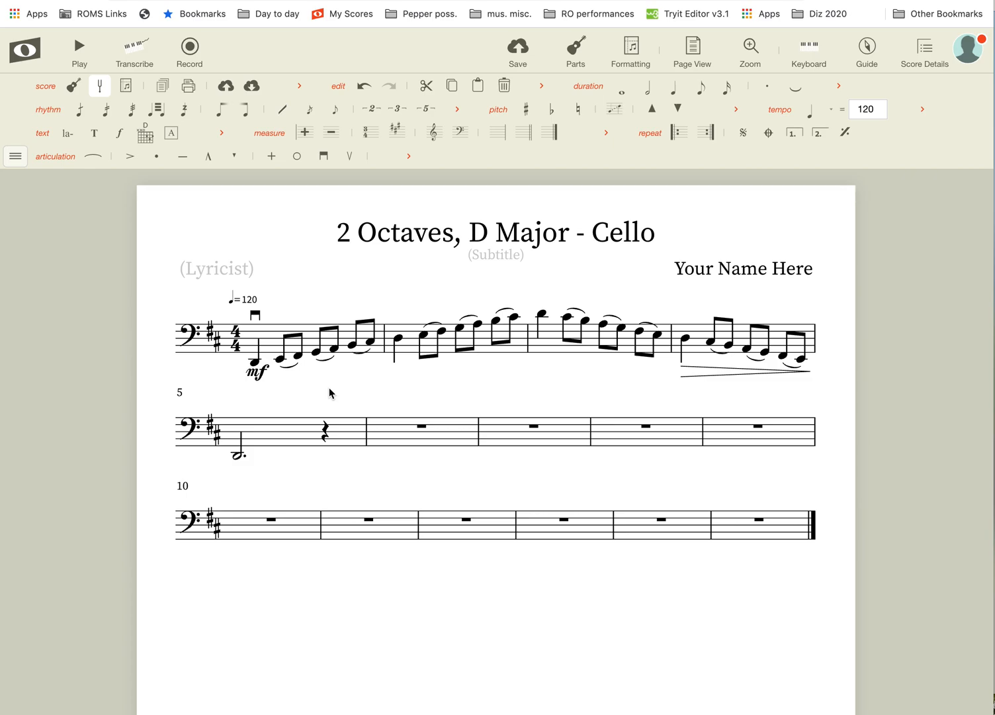
Select the whole score, change its key signature to G major, and clear the selection.
key("super+a")
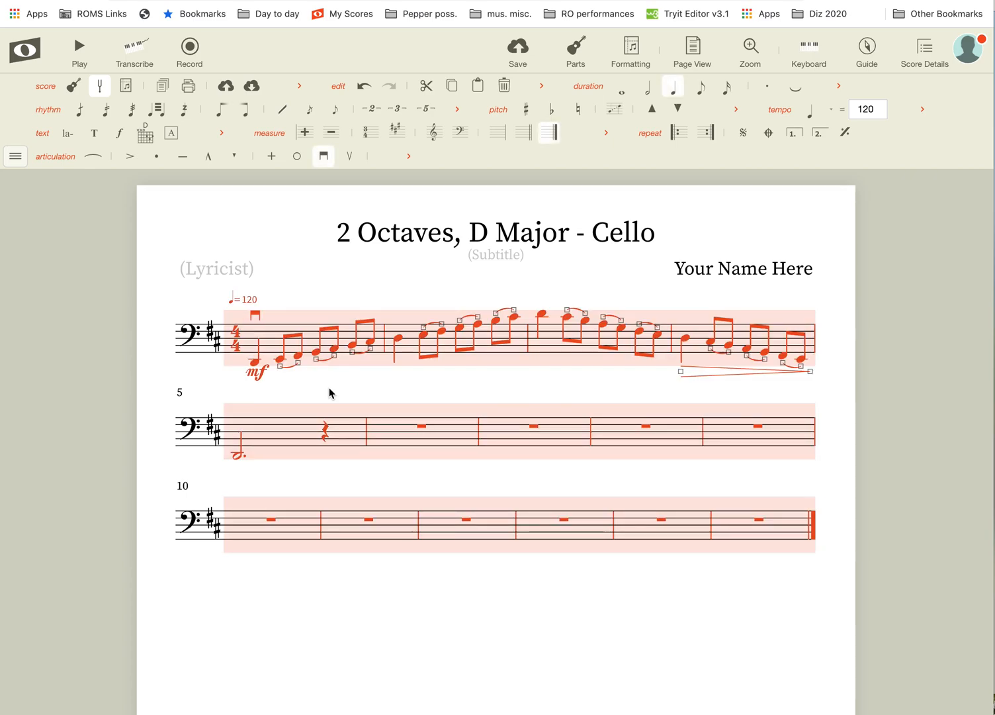
key("space")
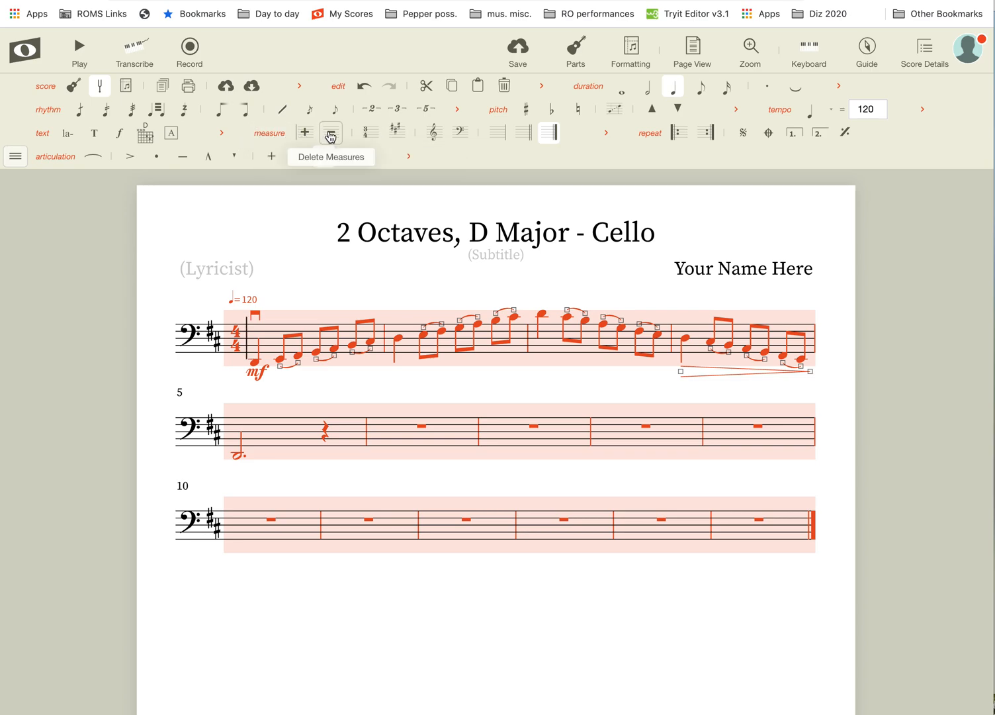
left_click(397, 134)
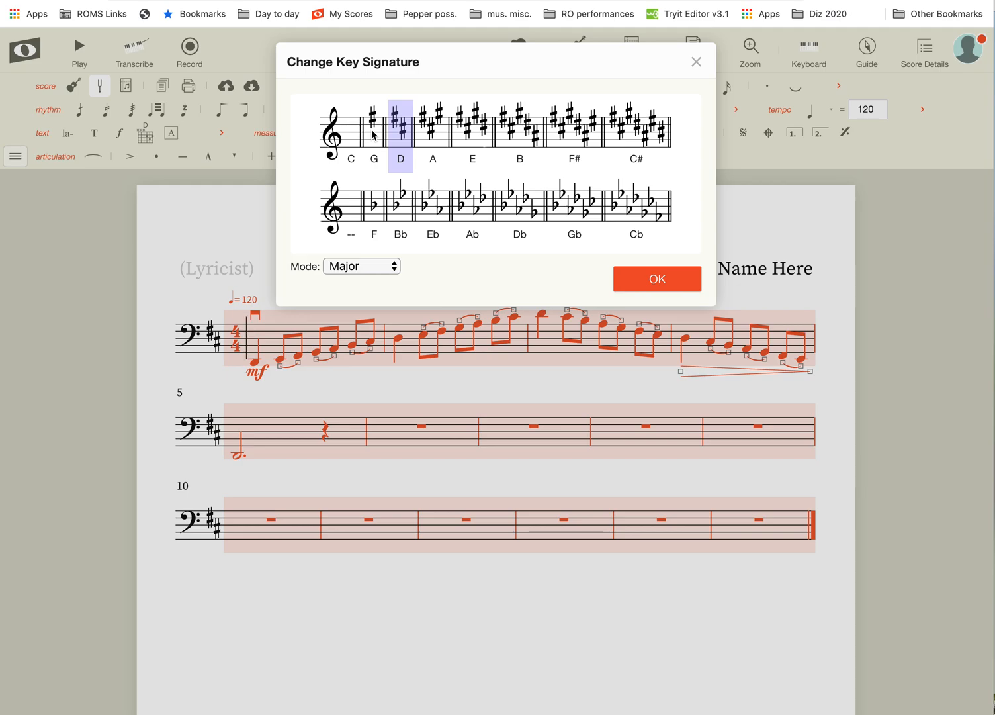
left_click(373, 136)
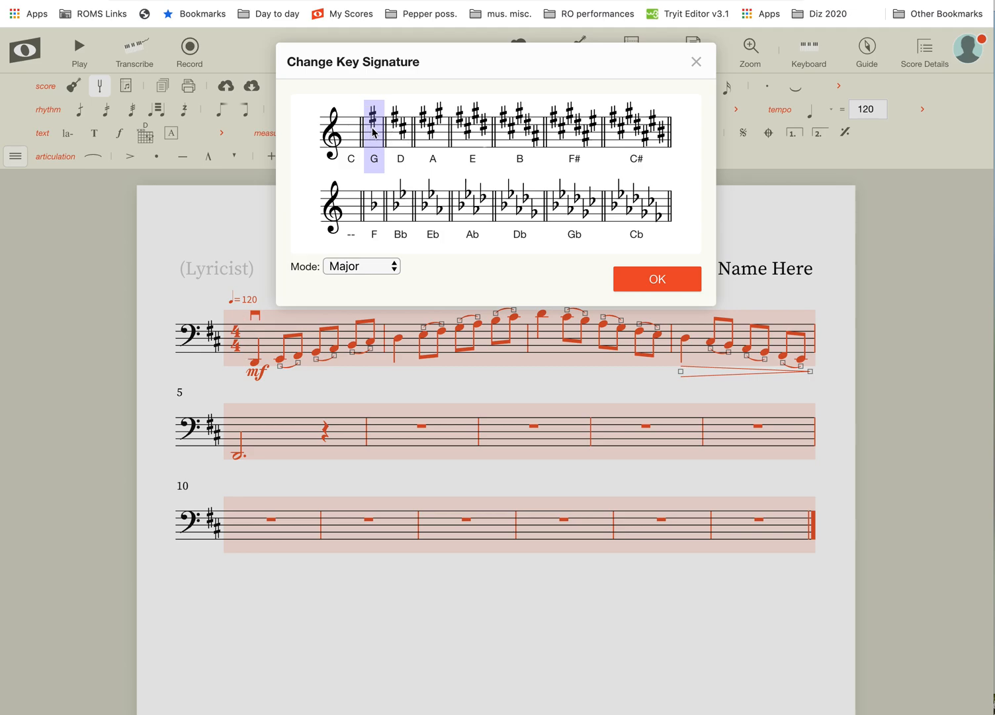
left_click(657, 281)
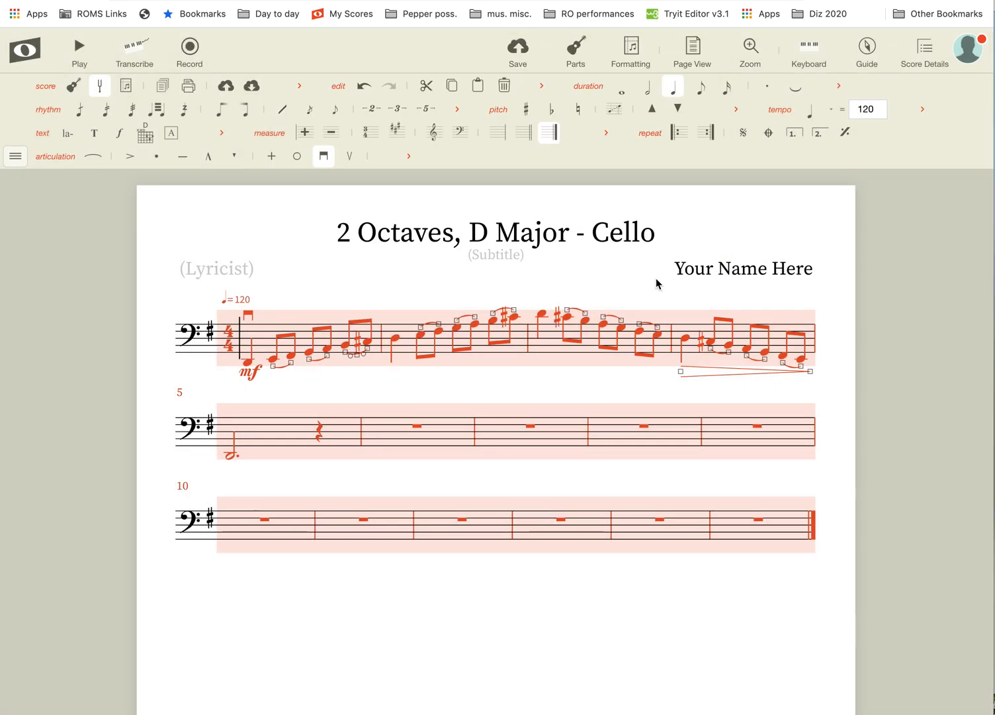
left_click(149, 395)
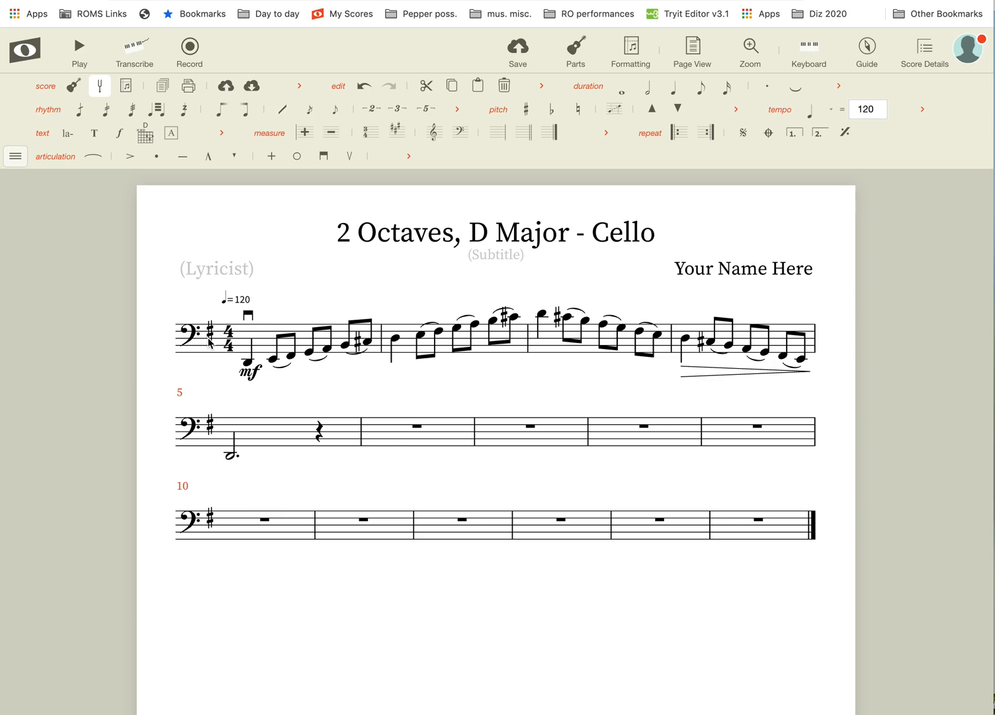
Change the C-sharp at the end of measure 1 to C natural and hide its natural sign.
left_click(367, 343)
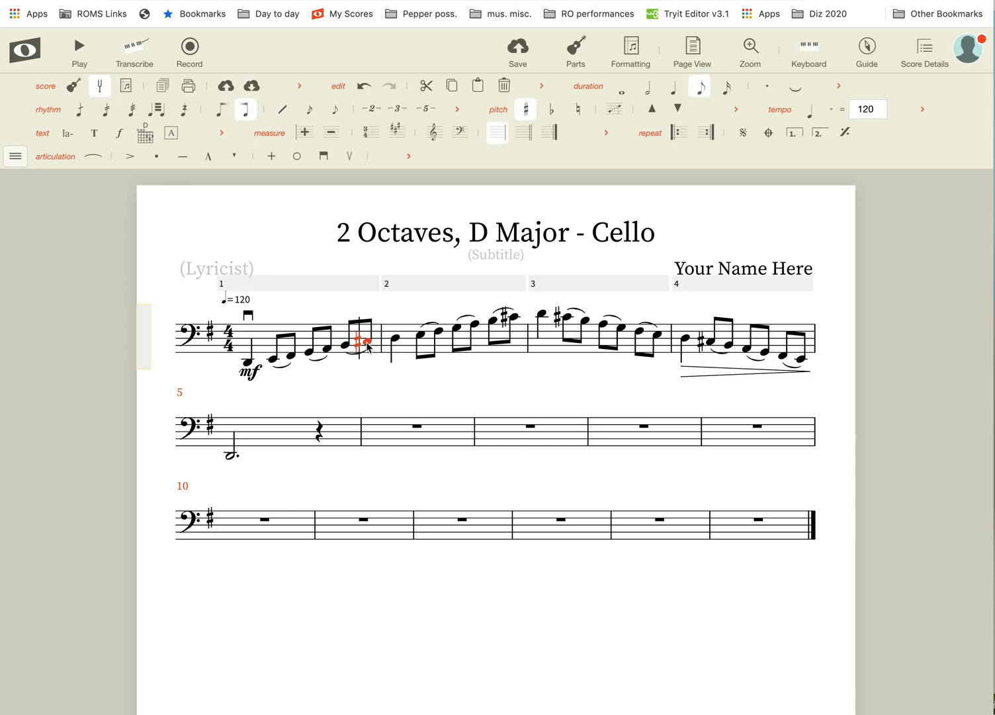
key("equal")
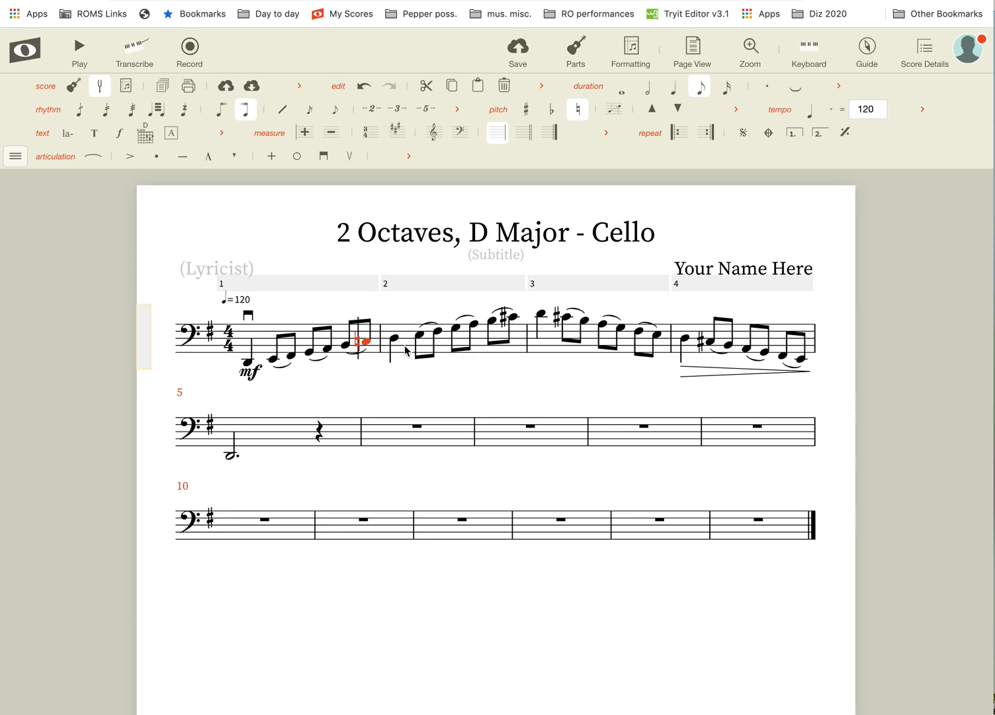
key("equal")
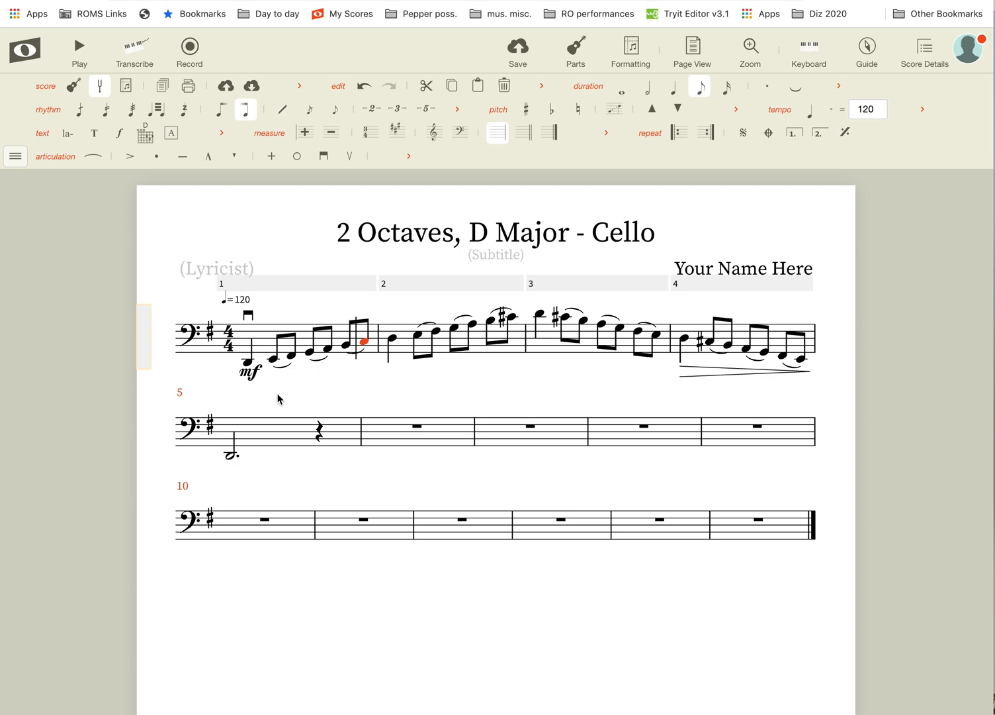
Select the whole score, shift all notes up and back down by scale steps to strip their accidentals, and clear the selection.
key("ctrl+a")
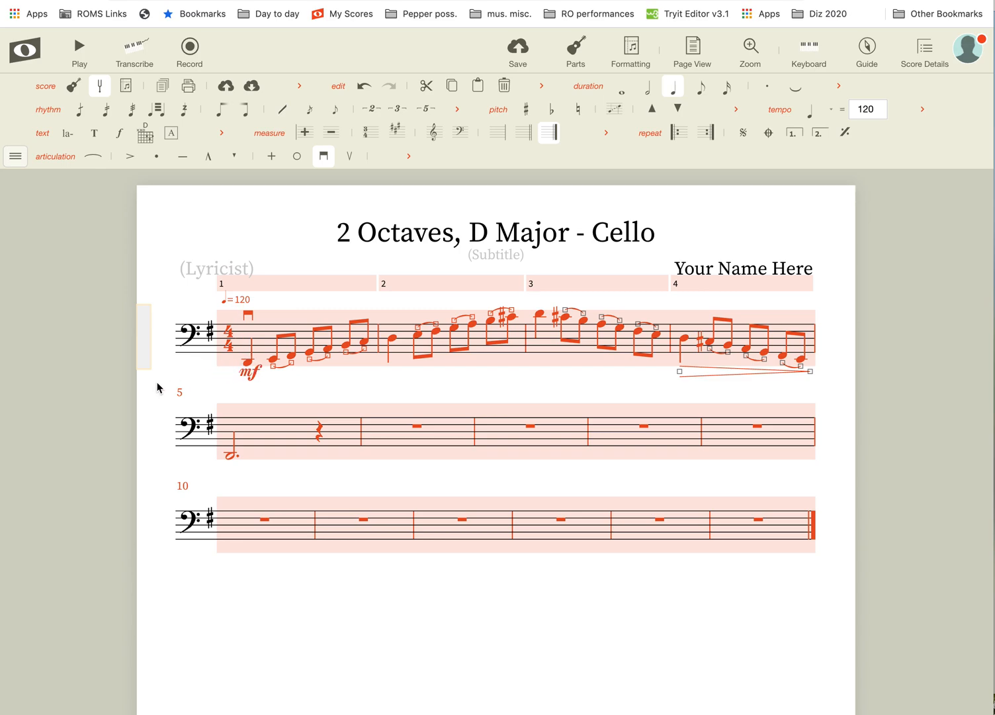
key("Up")
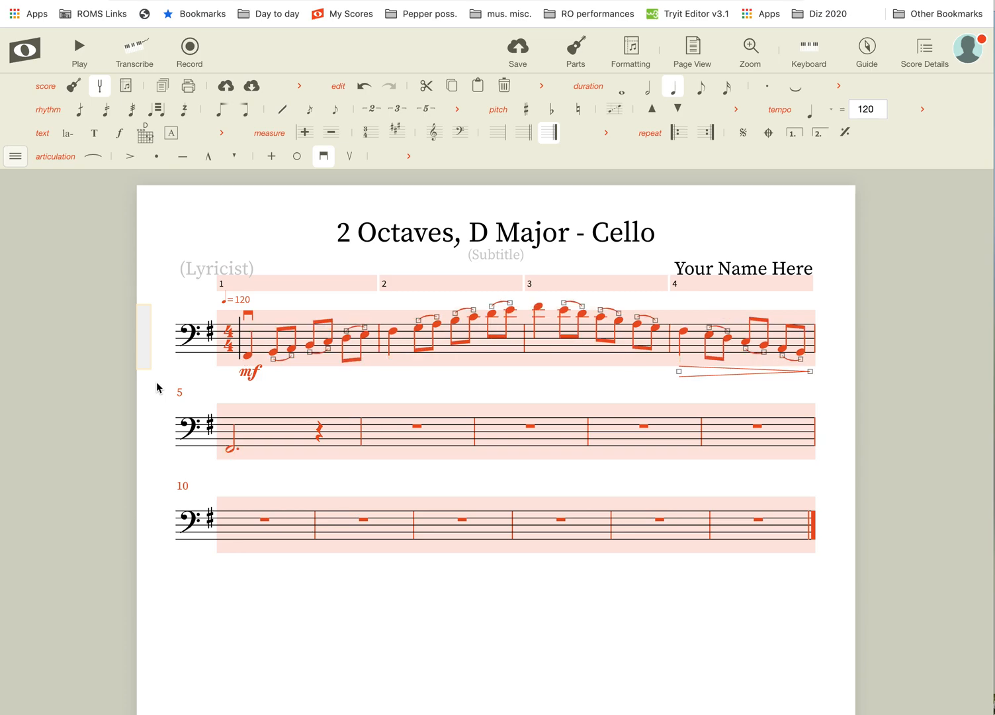
key("Up")
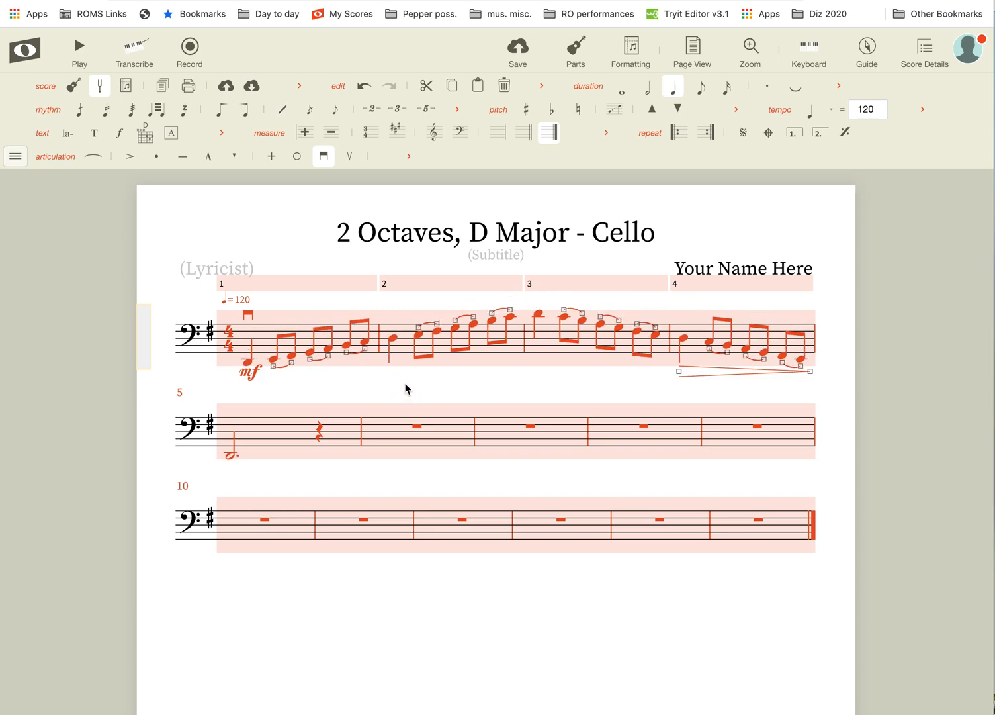
left_click(171, 386)
Add a flat to the A in measure 1 and sharps to the E and B in measure 2.
left_click(329, 349)
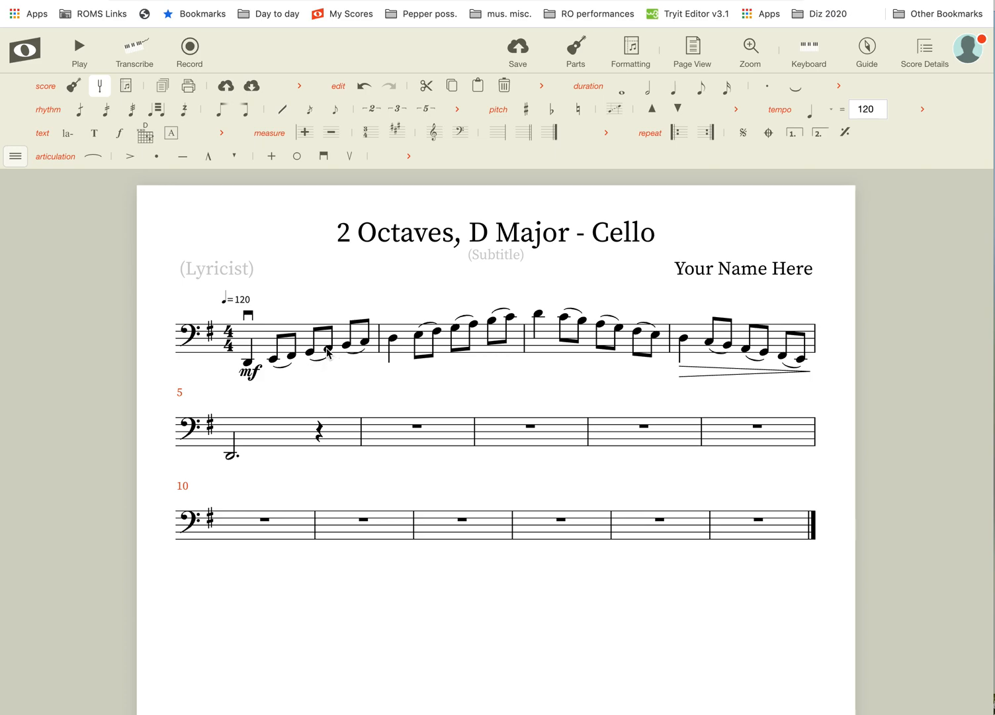
key("minus")
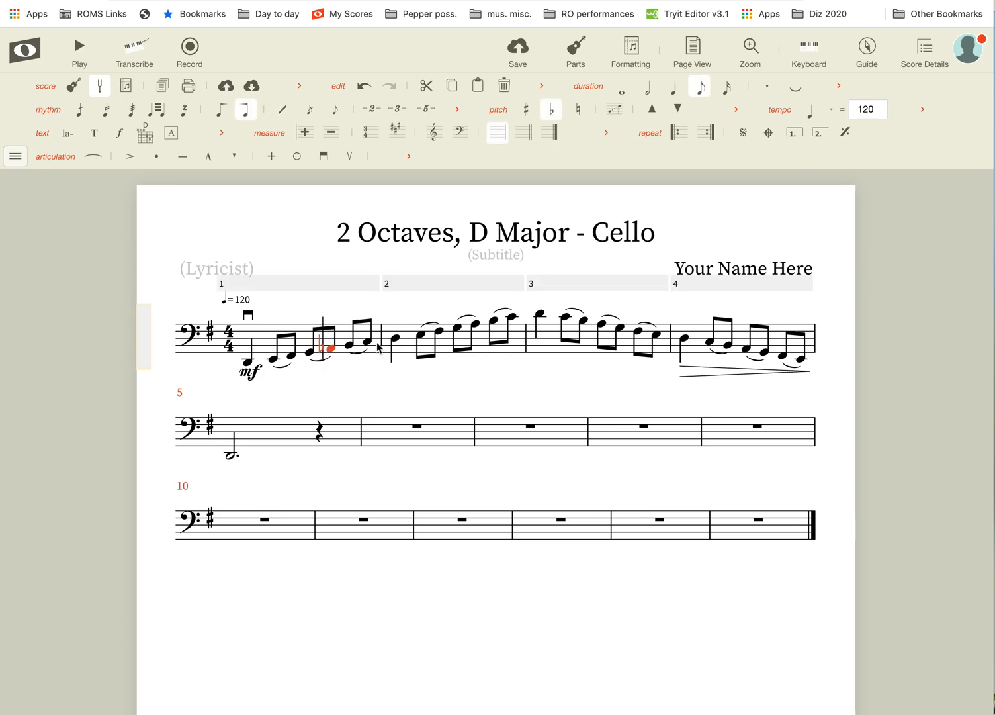
left_click(420, 336)
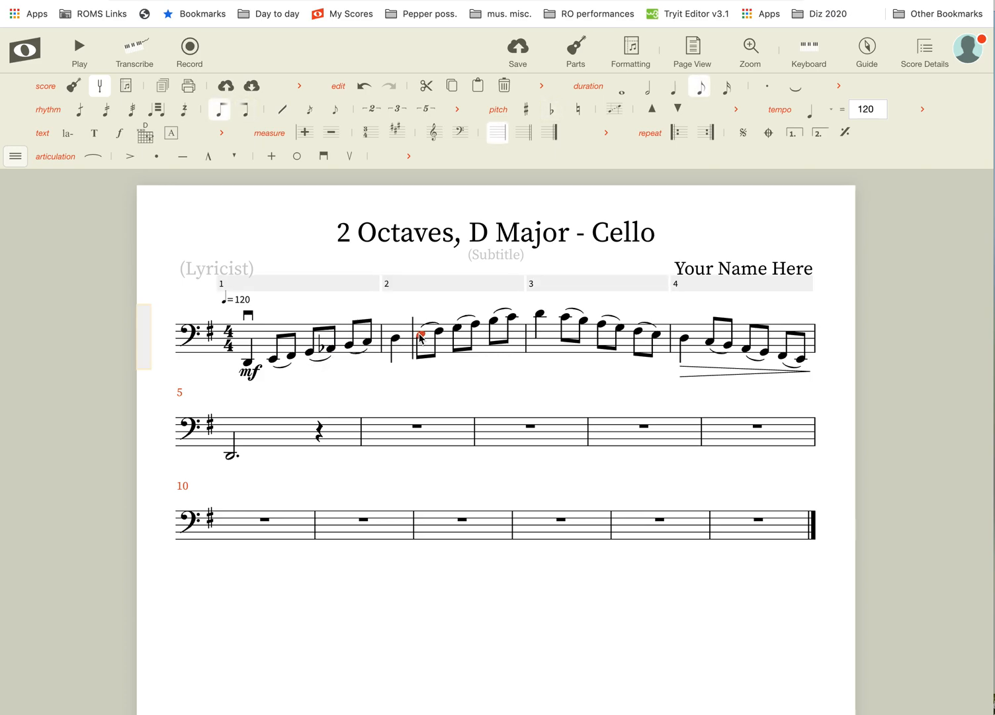
key("plus")
left_click(495, 322)
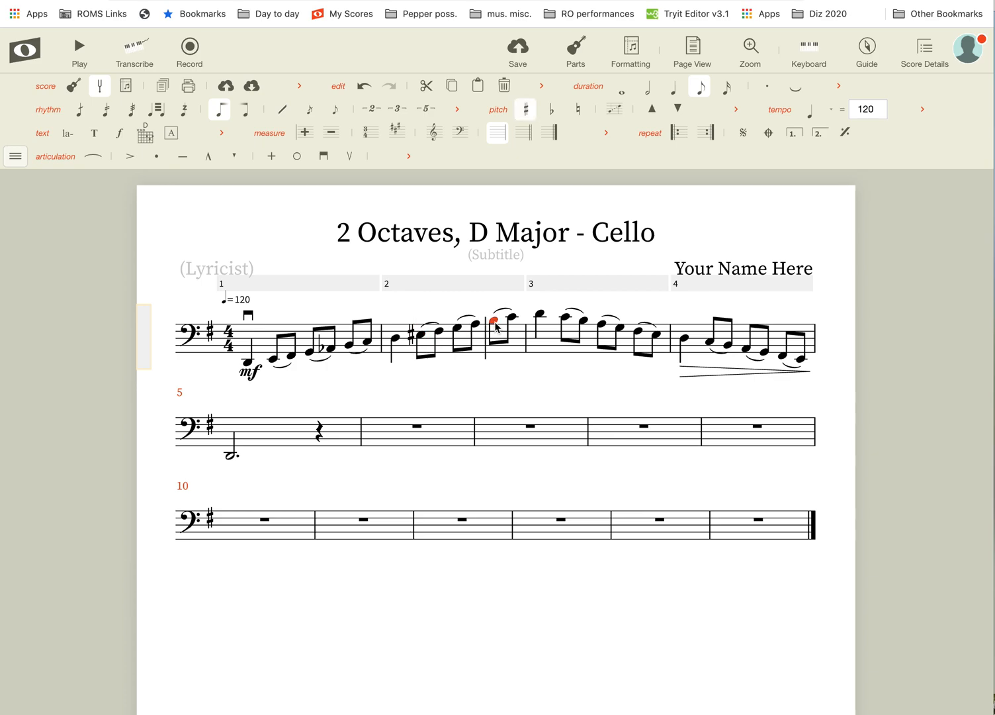
key("plus")
Add a double flat to the opening quarter note D of measure 3.
left_click(542, 315)
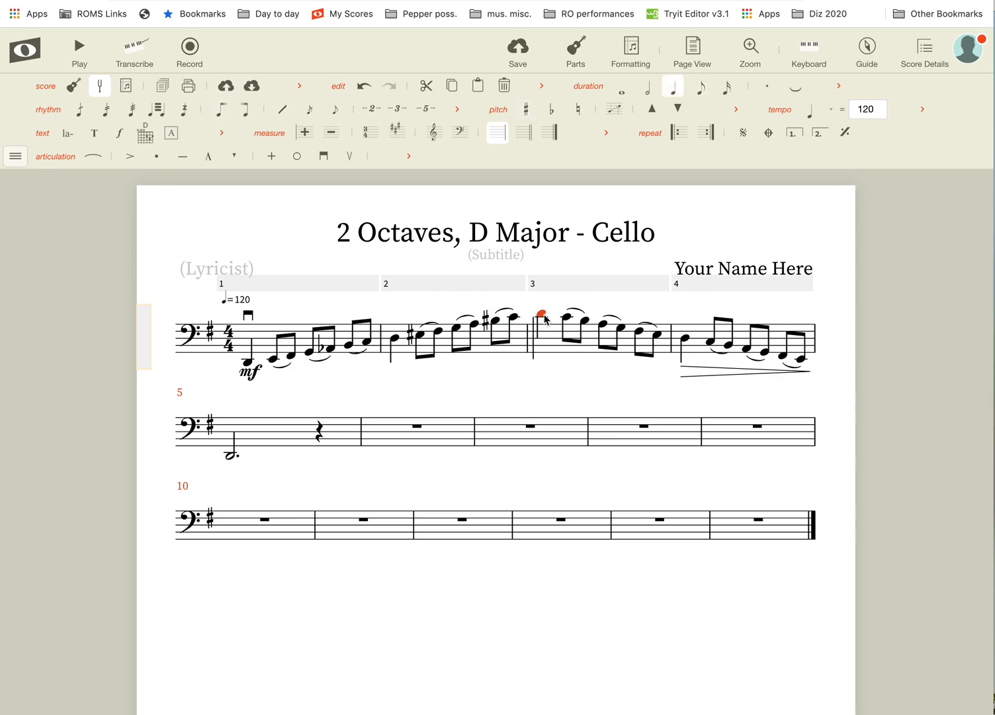
key("minus")
key("minus")
key("minus")
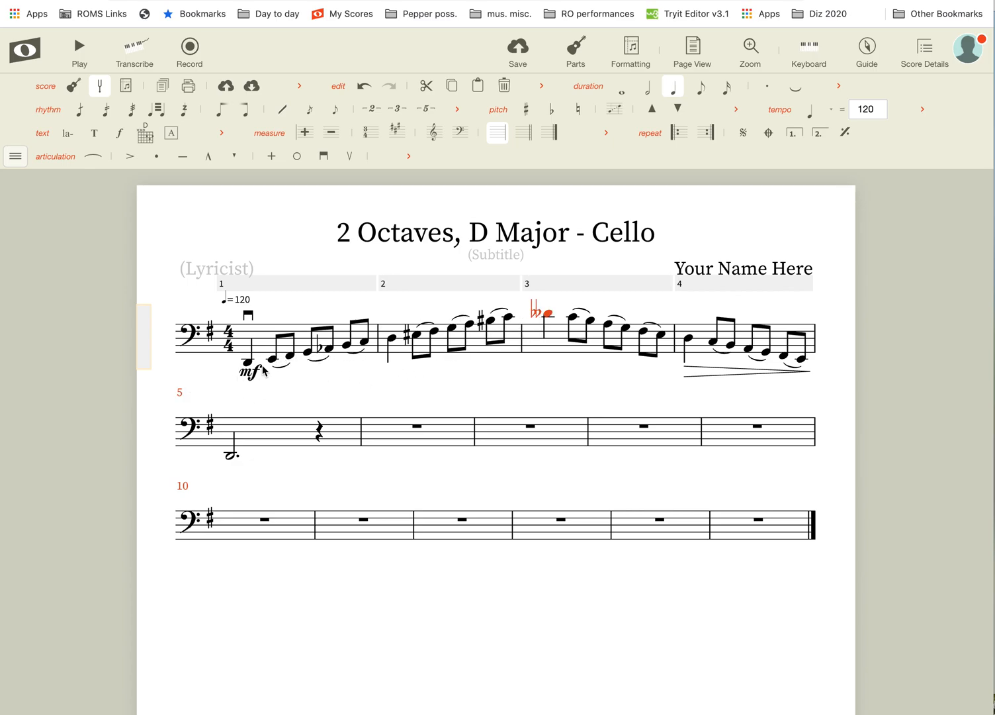
Select the whole score and raise every note by three scale steps.
key("super+a")
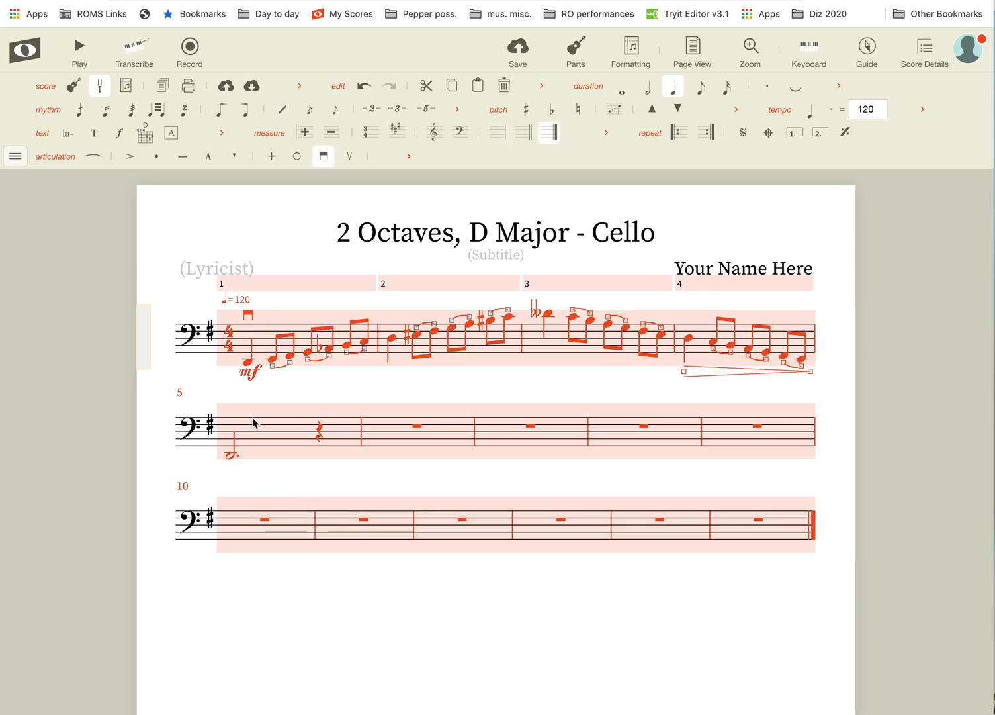
key("Up")
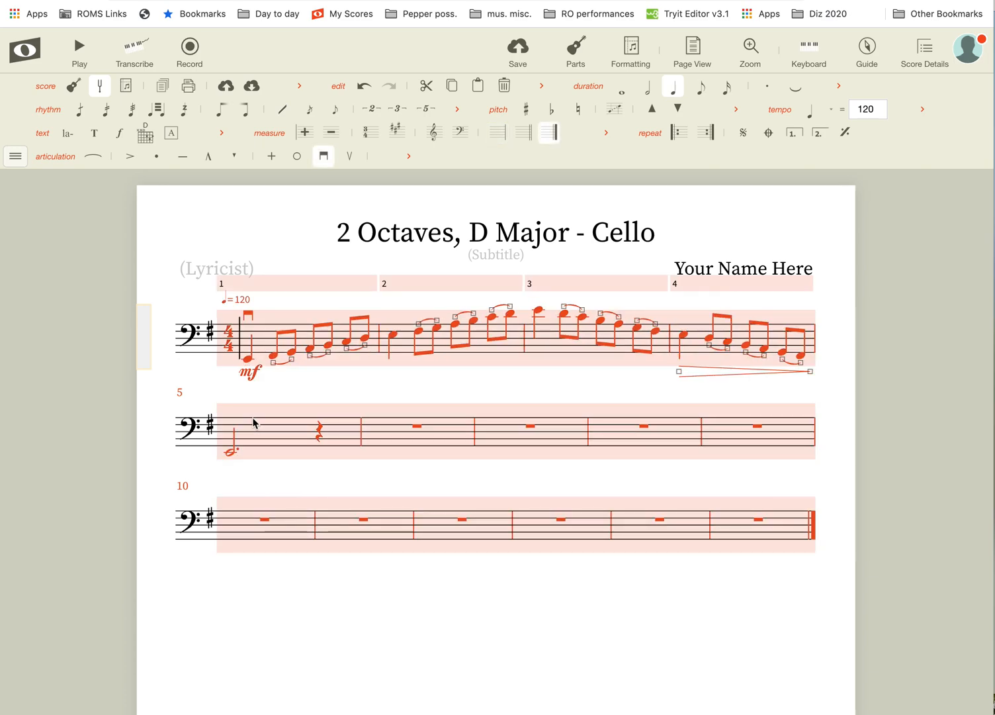
key("Up")
key("Up")
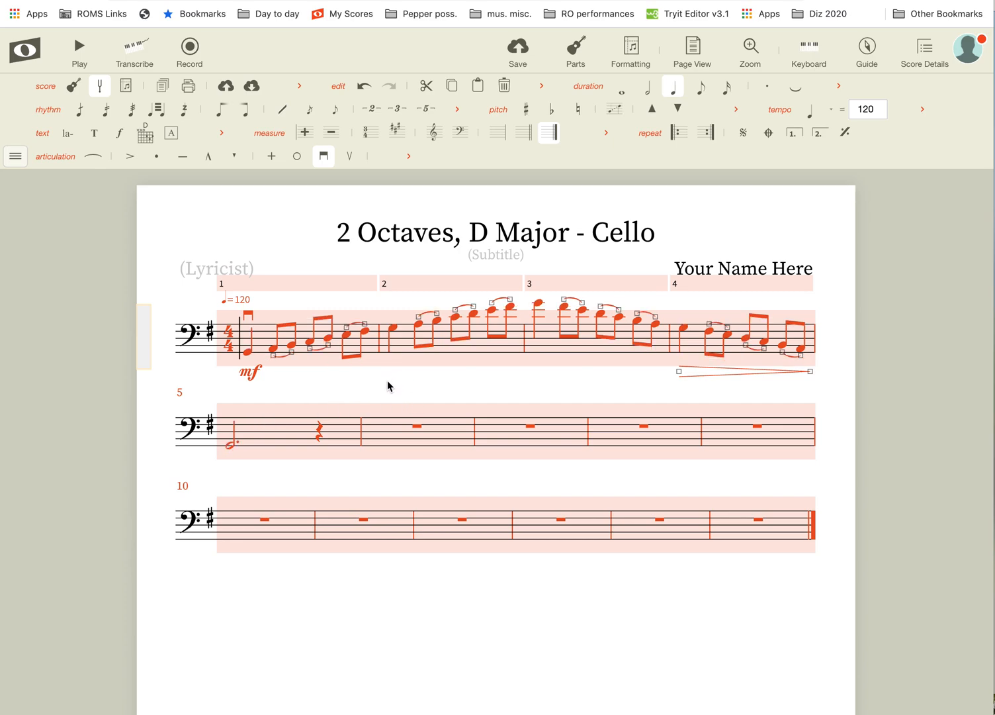
Undo the three upward scale-step shifts of the whole score.
key("super+z")
key("super+z")
key("super+z")
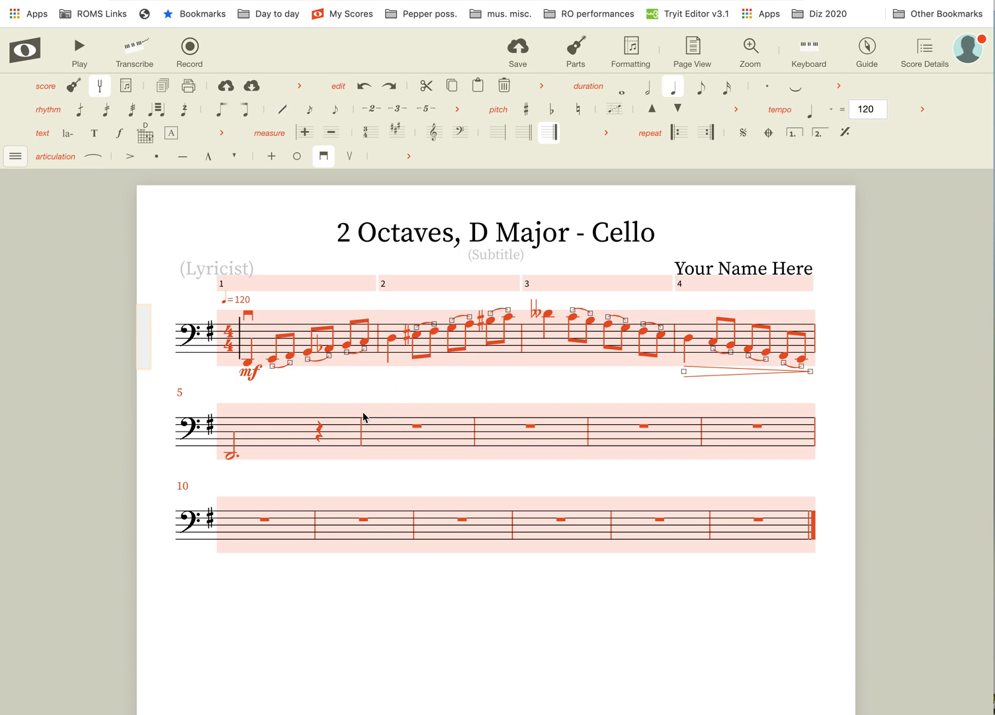
Raise all selected notes of the score by one octave.
key("super+shift+z")
key("super+shift+z")
key("super+shift+z")
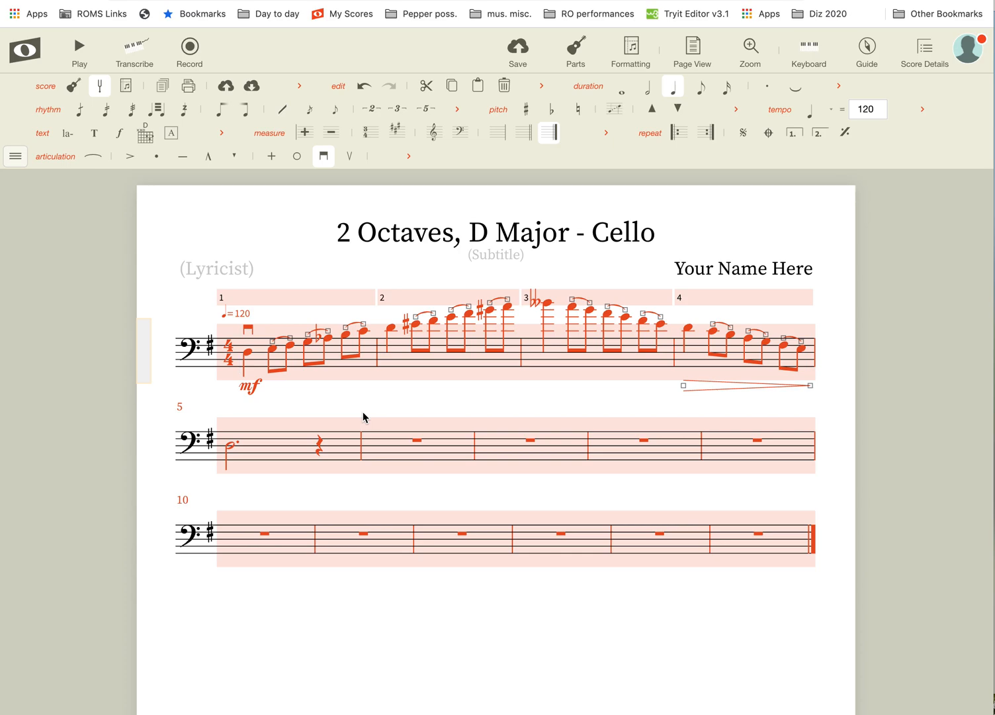
Undo the octave raise and the earlier accidental edits until the scale starts on G without accidentals, and clear the selection.
key("super+z")
key("super+z")
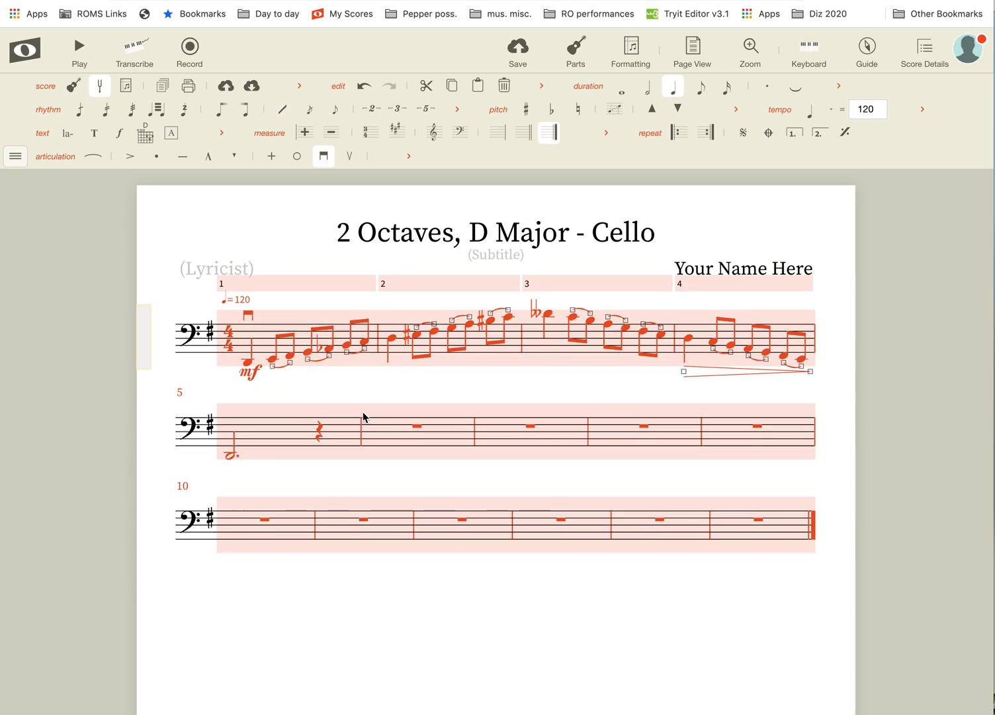
key("super+z")
key("super+z")
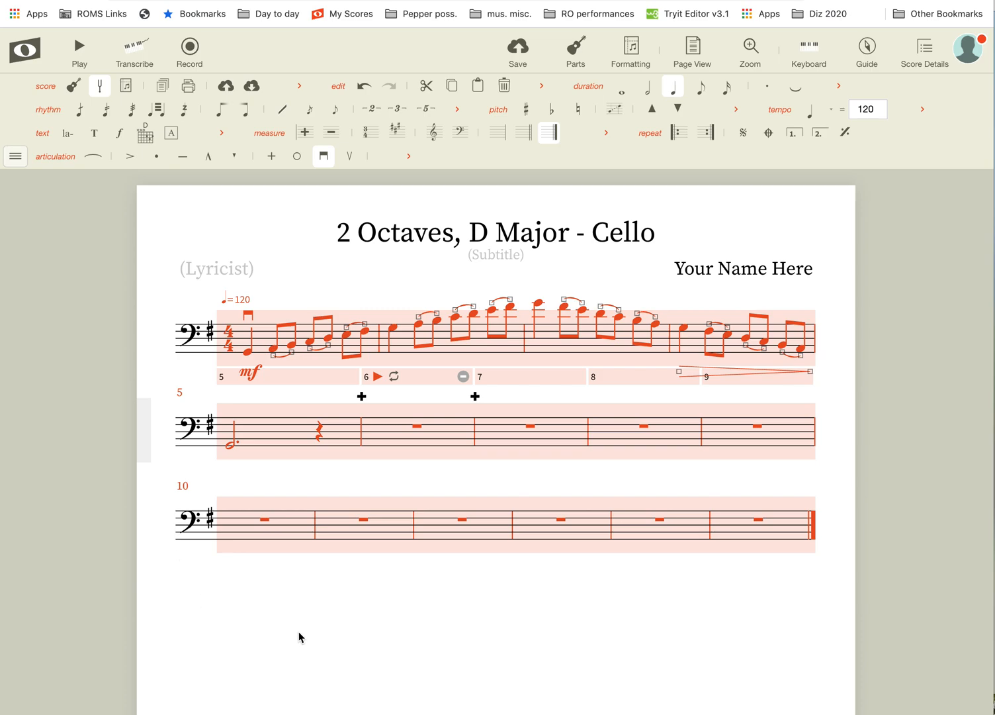
left_click(301, 600)
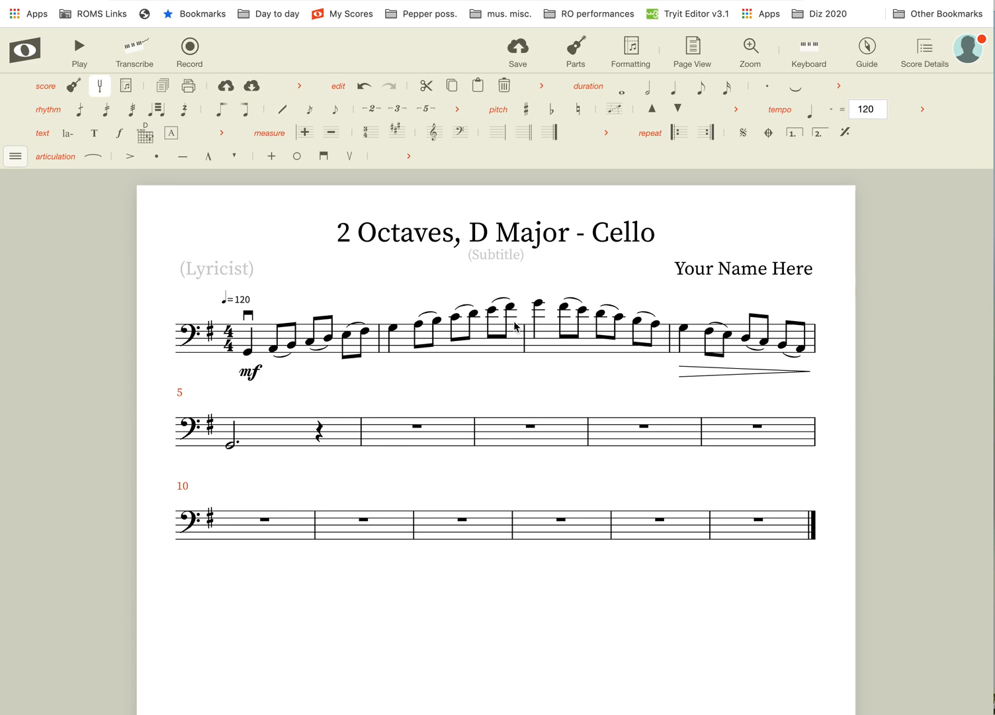
Change the key letter in the score title to G.
left_click(488, 238)
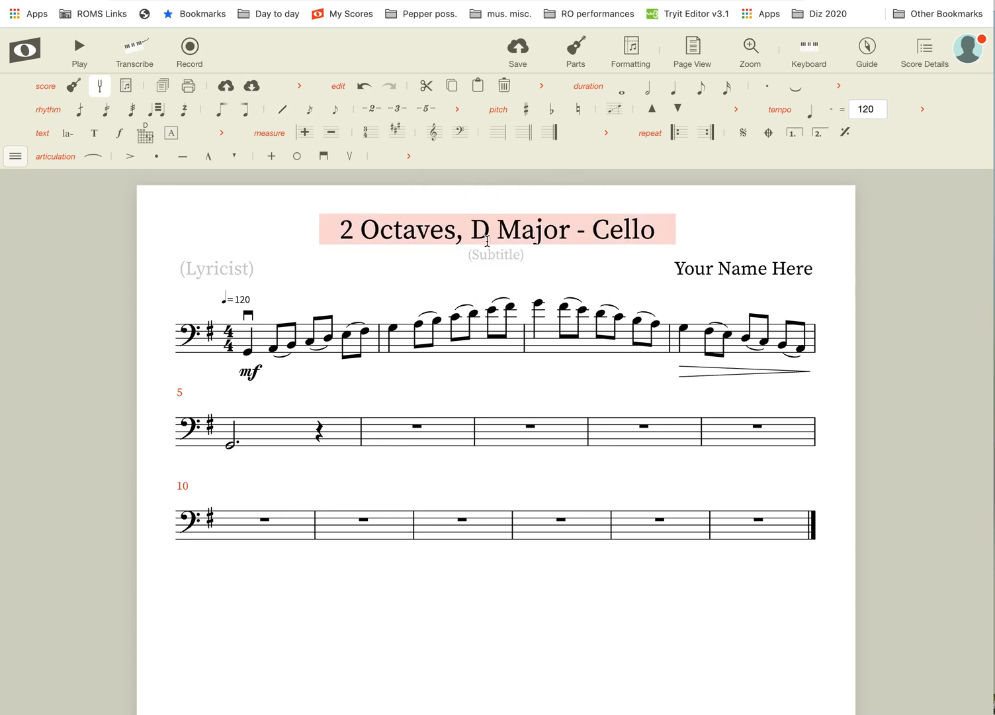
key("BackSpace")
type("G")
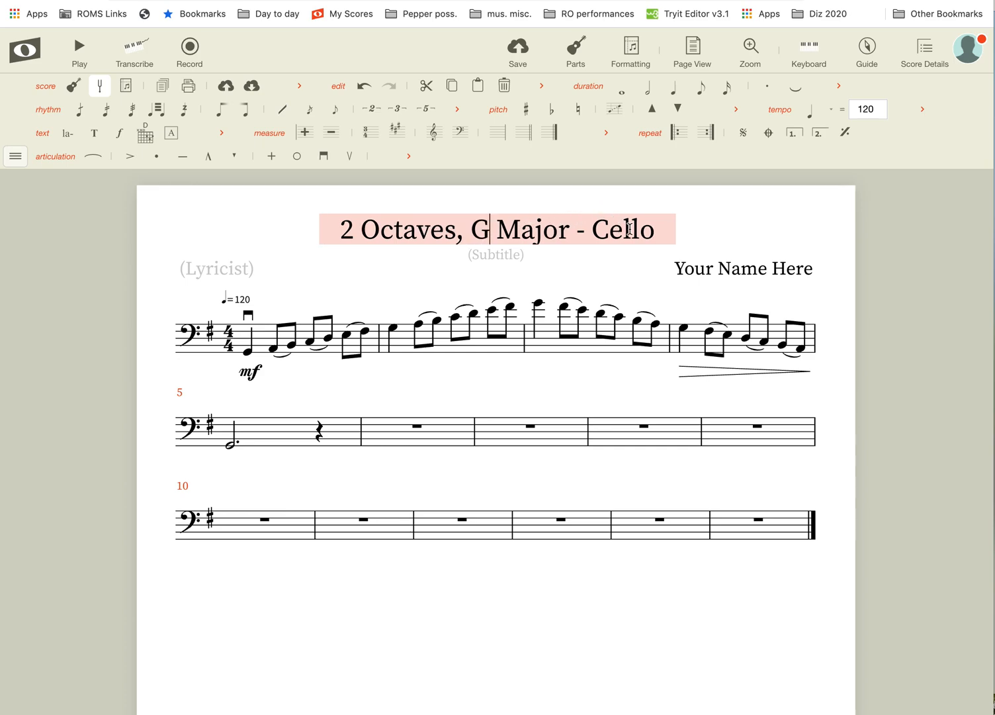
Replace the whole score title with "Three Related Scales:".
left_click_drag(659, 231, 328, 241)
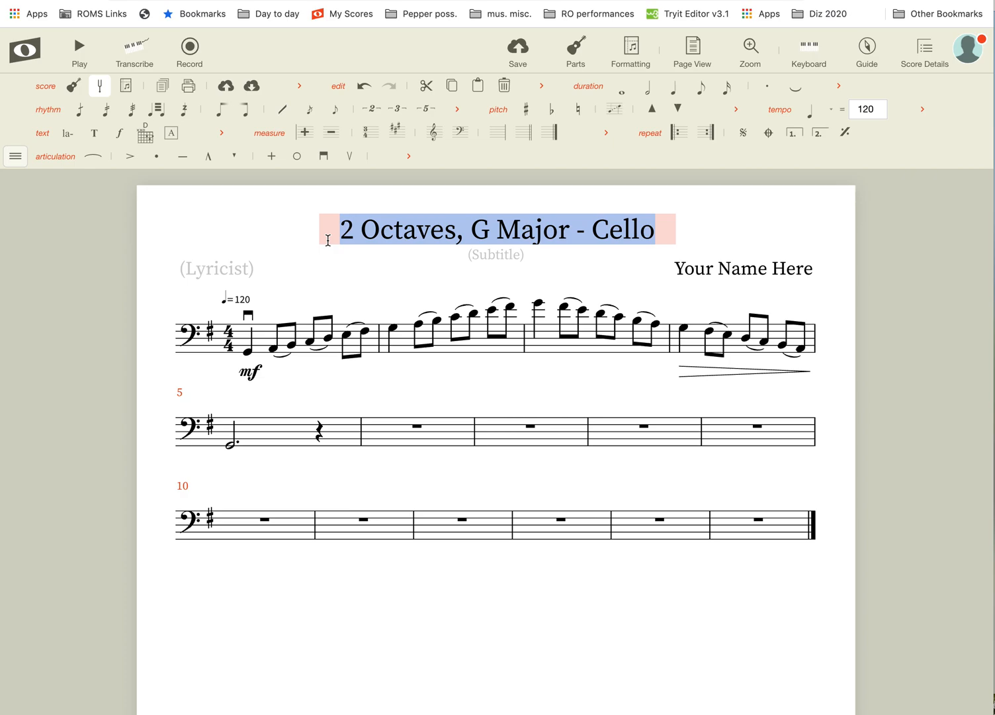
type("Thr")
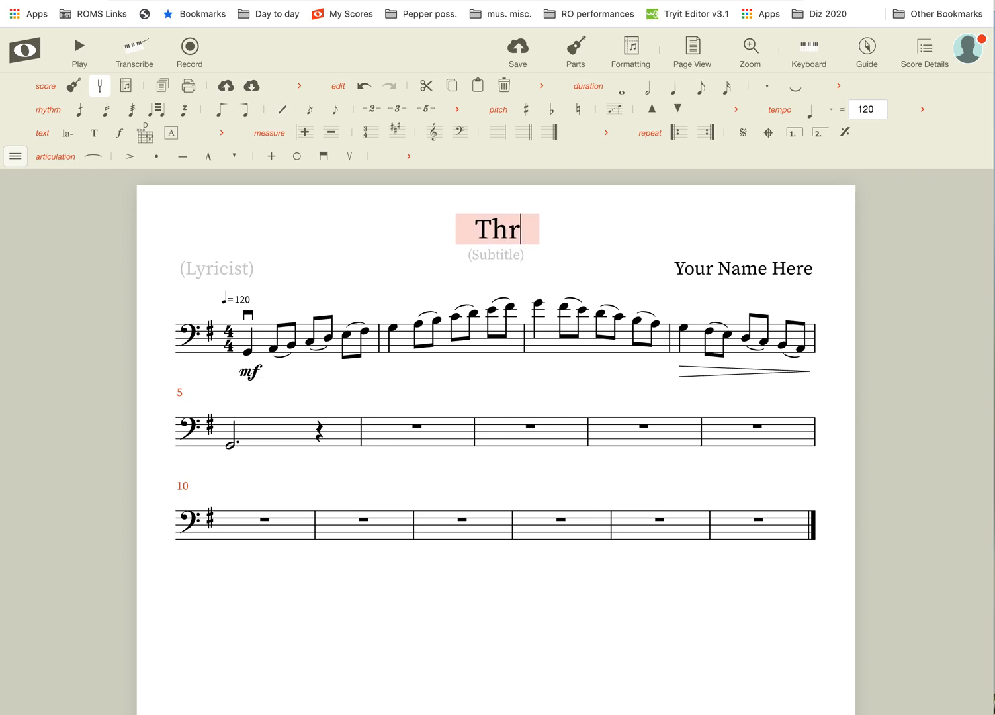
type("ee Re")
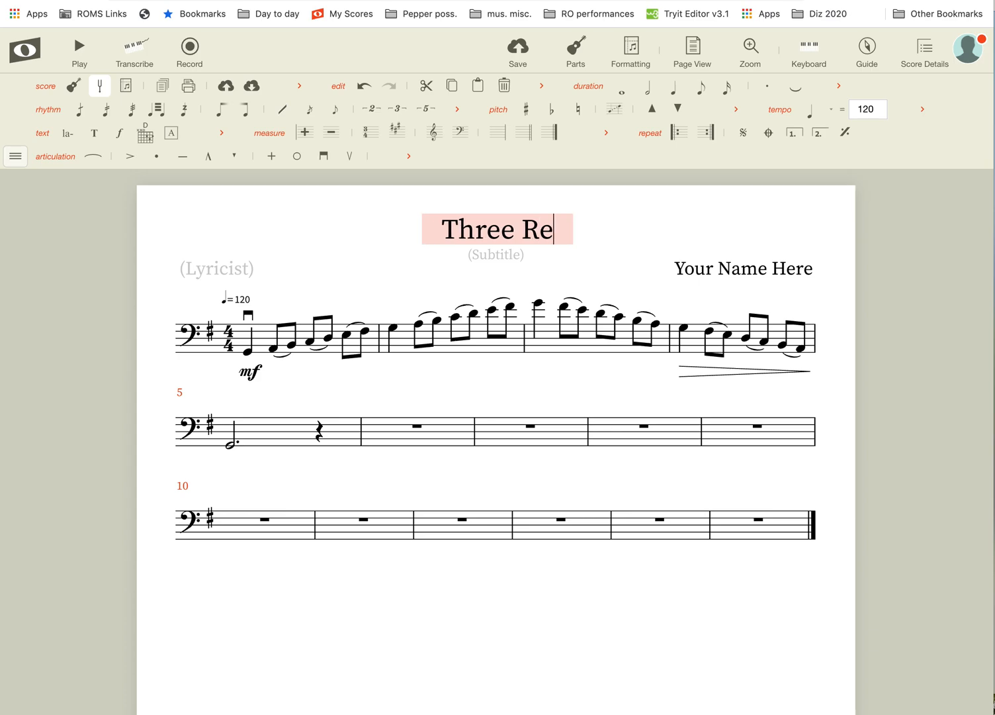
type("lated Scales")
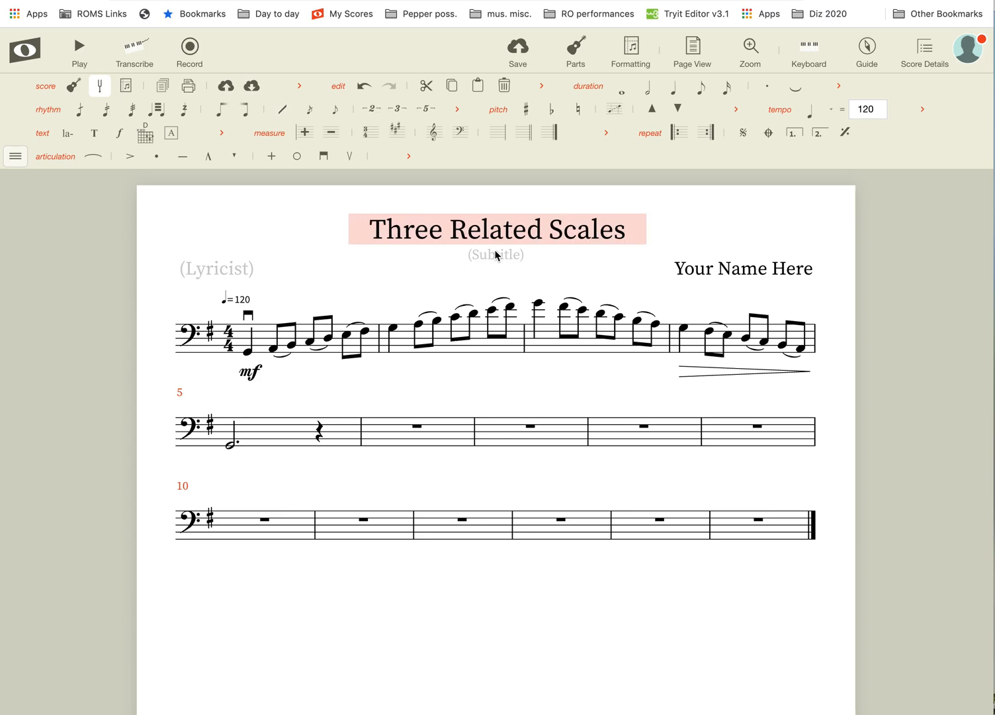
type(":")
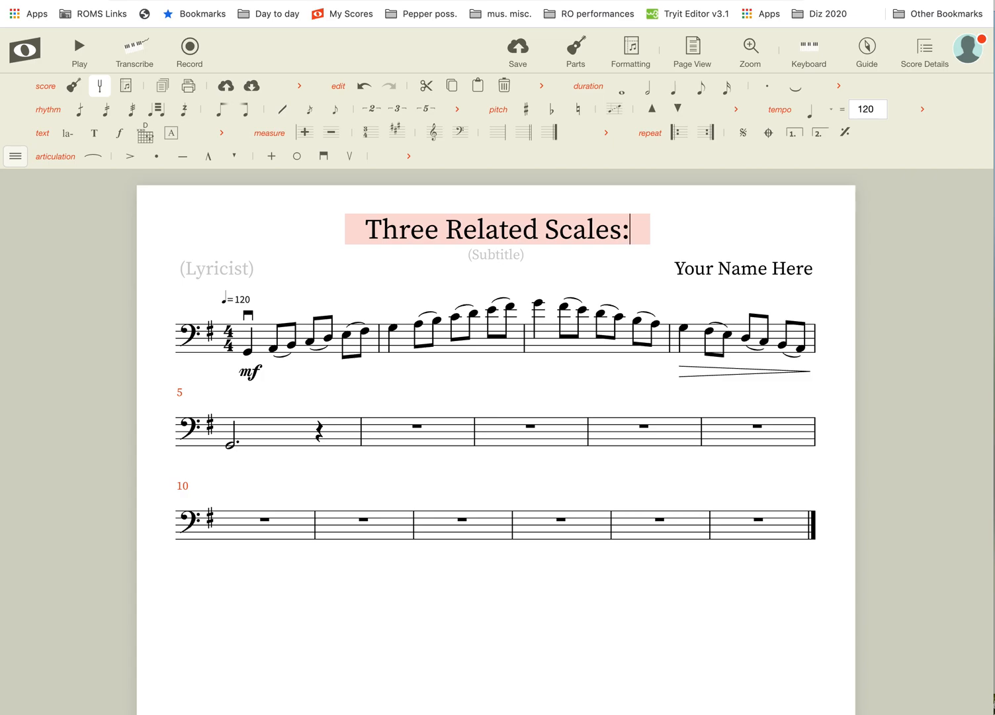
Fill in the subtitle as "G Major, e natural minor, e melodic minor".
left_click(497, 254)
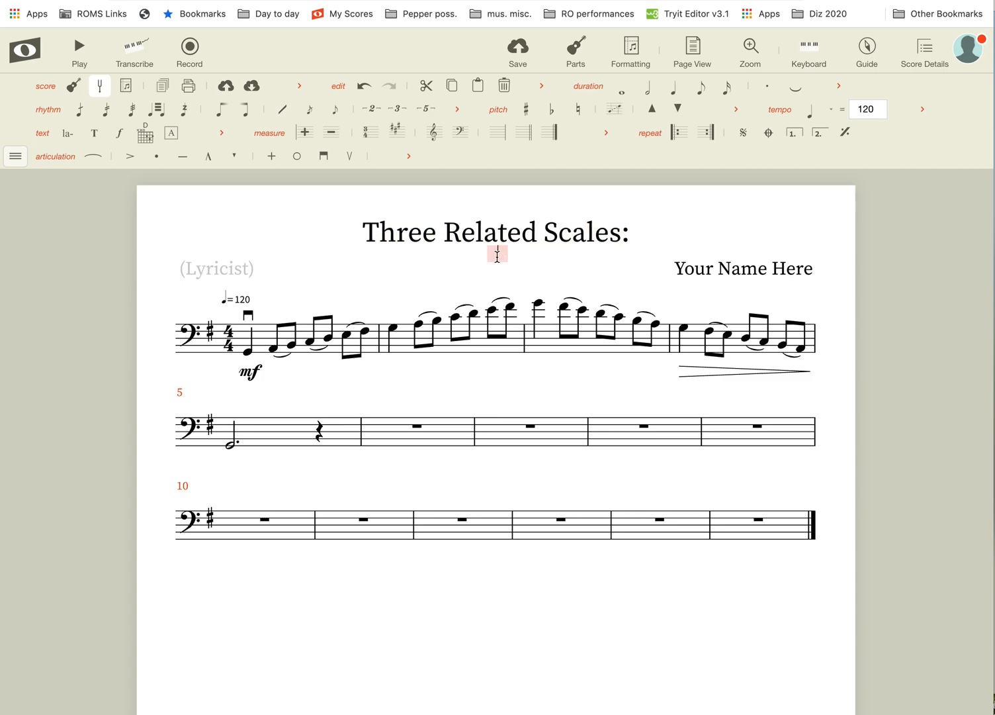
type("G Major, e minor")
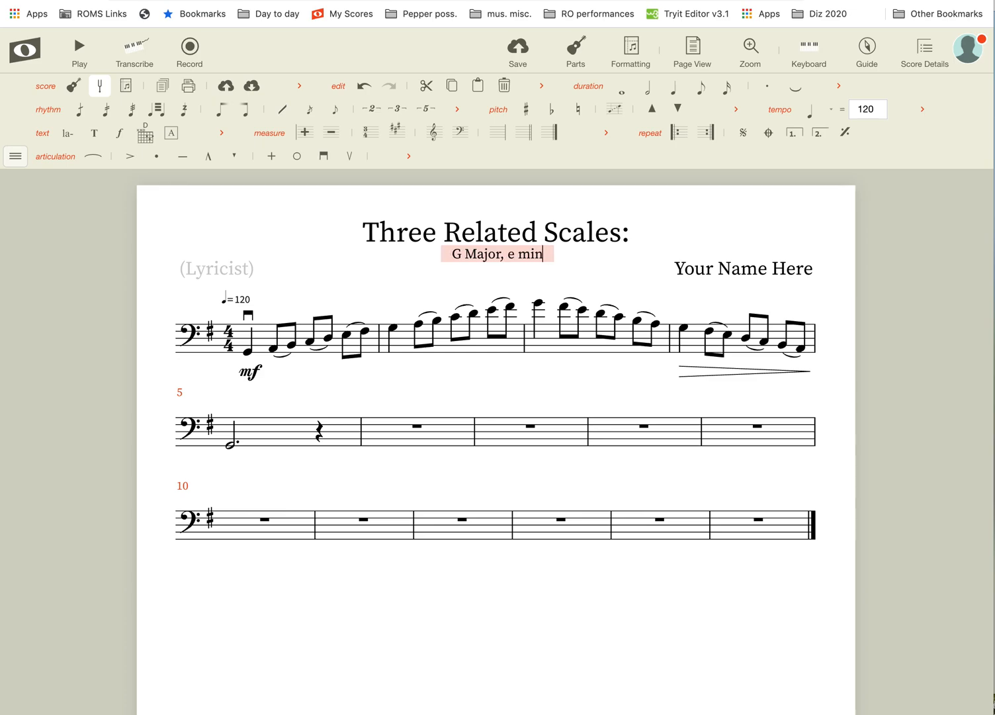
key("BackSpace")
key("BackSpace")
key("BackSpace")
key("BackSpace")
key("BackSpace")
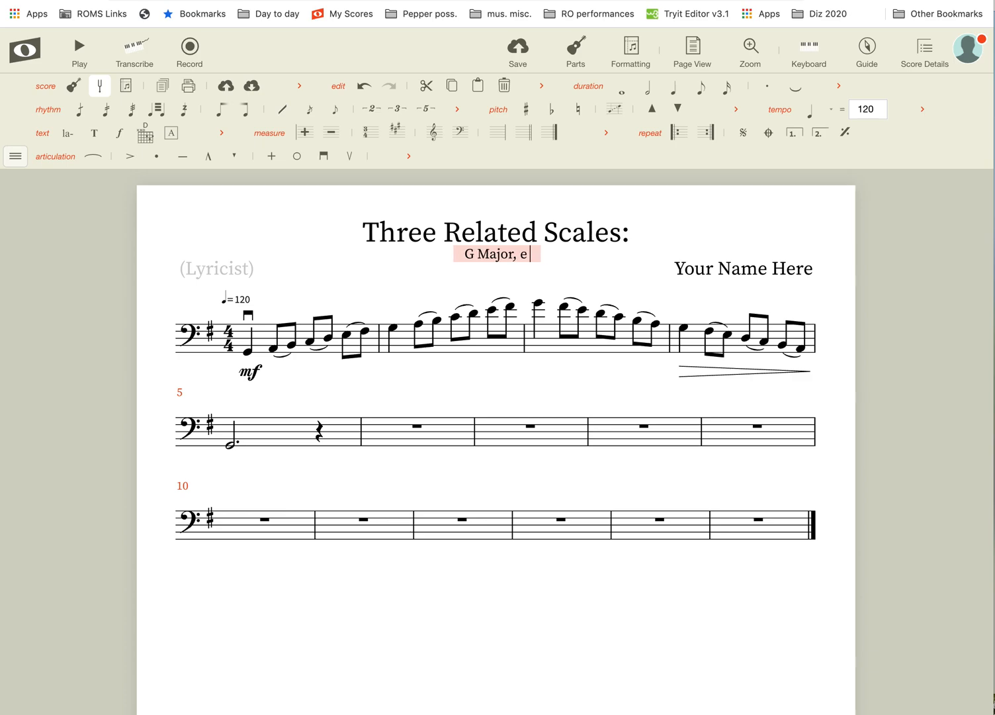
type("natur")
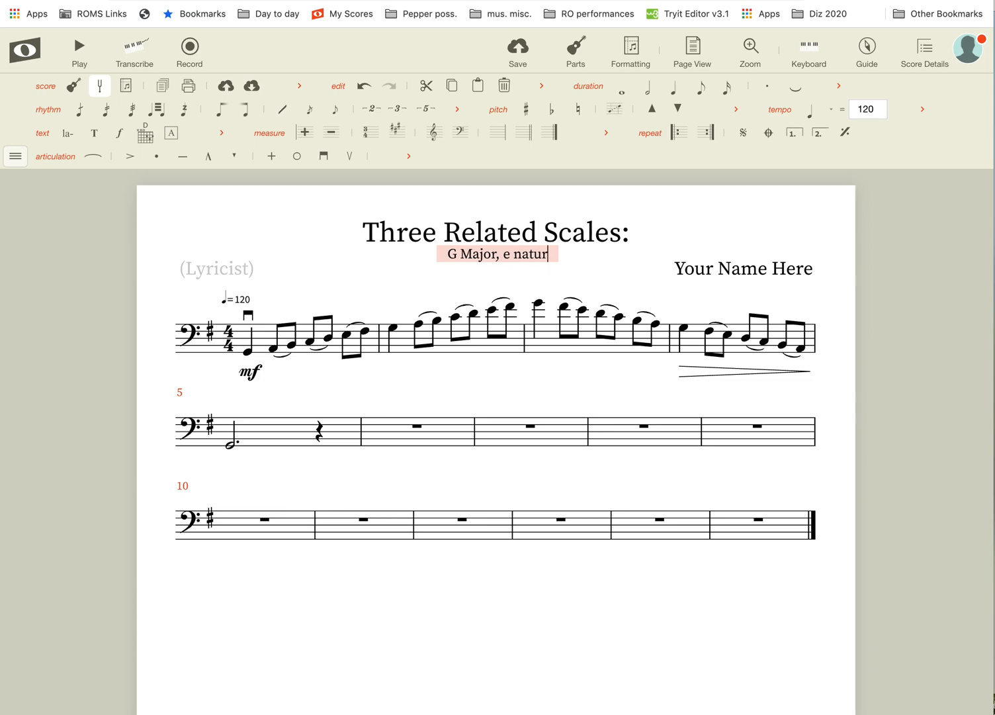
type("al minor, e ")
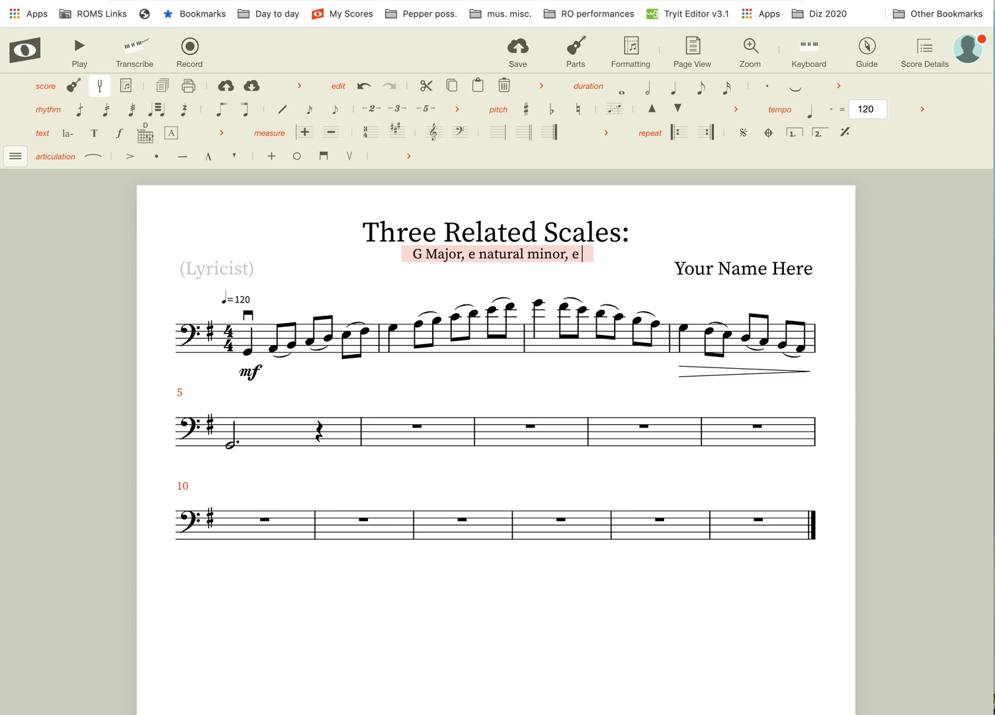
type("melodic ")
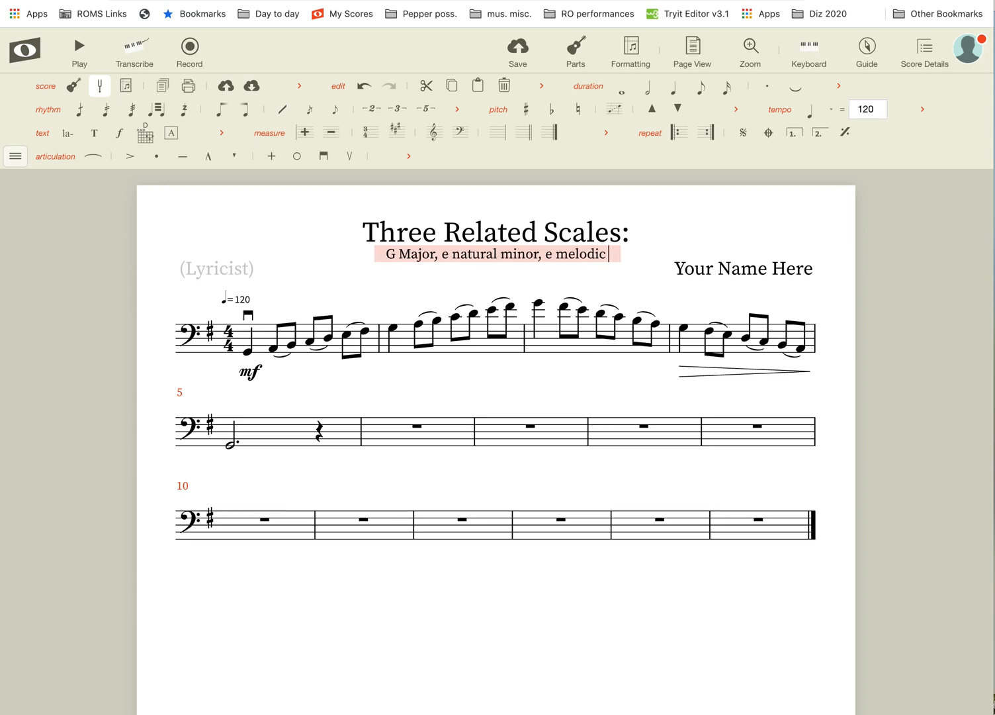
type("minor")
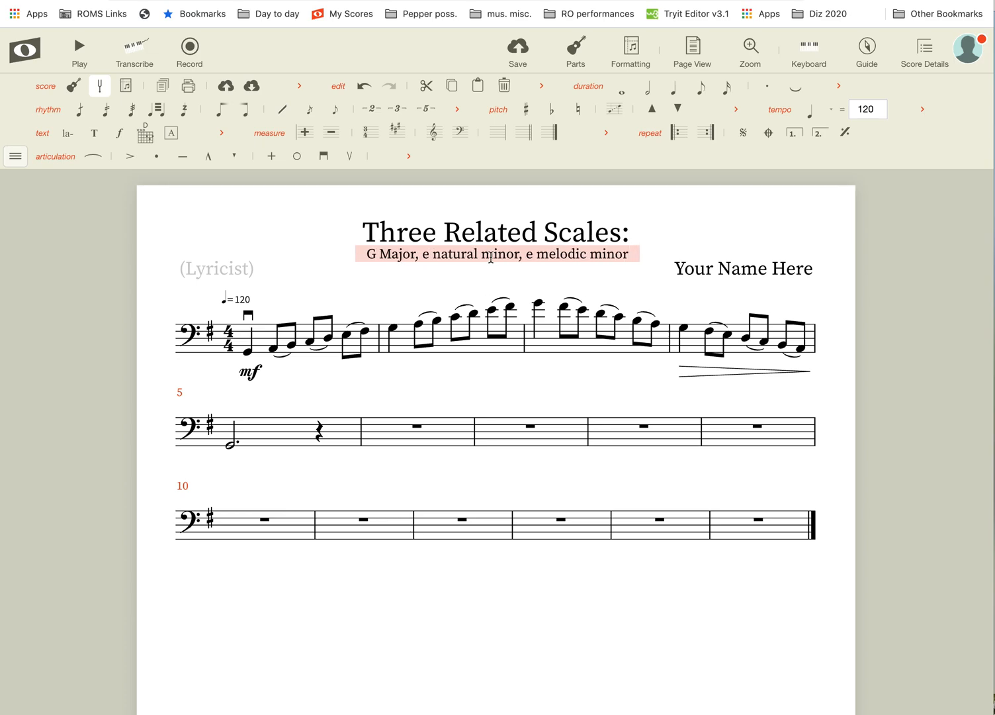
left_click(651, 233)
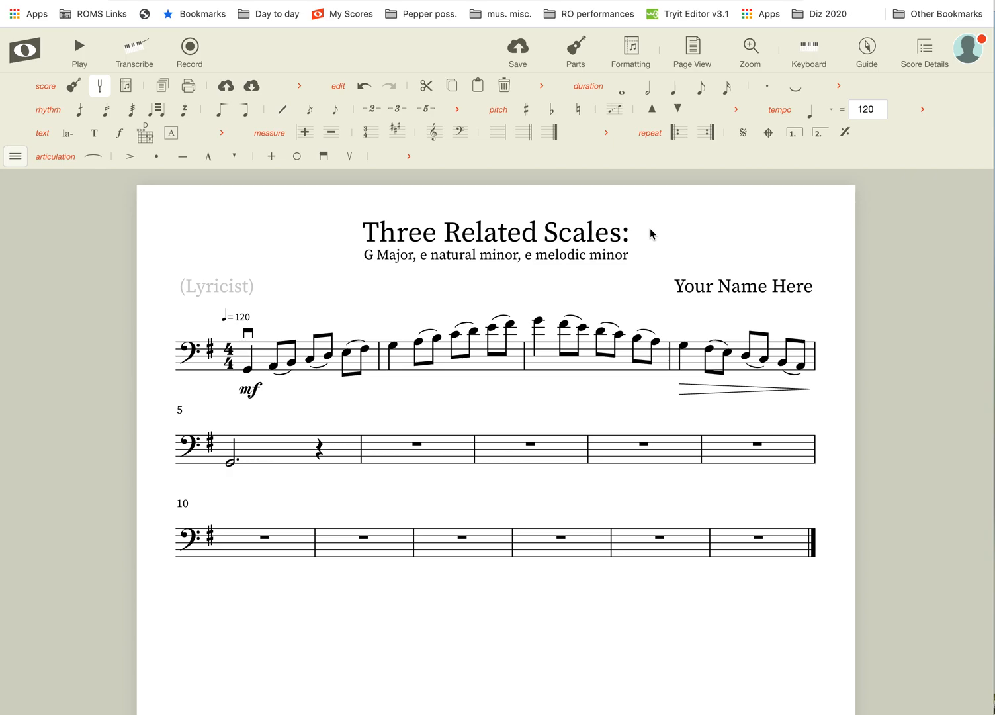
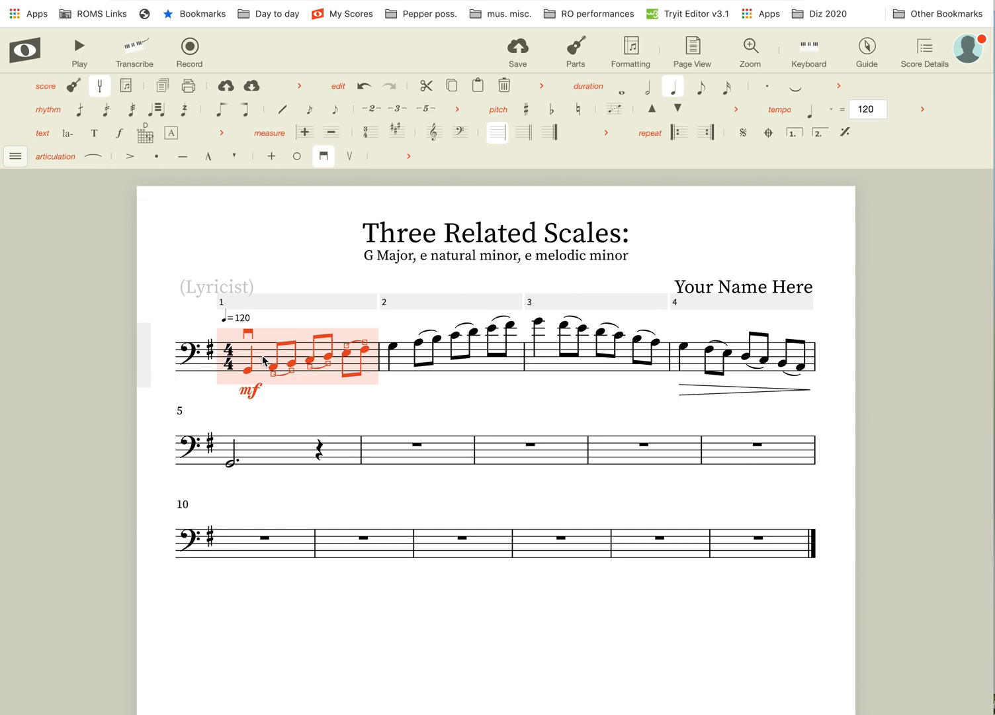
Copy the G major scale in measures 1 to 5 and paste it starting at measure 6.
left_click(284, 459, "shift")
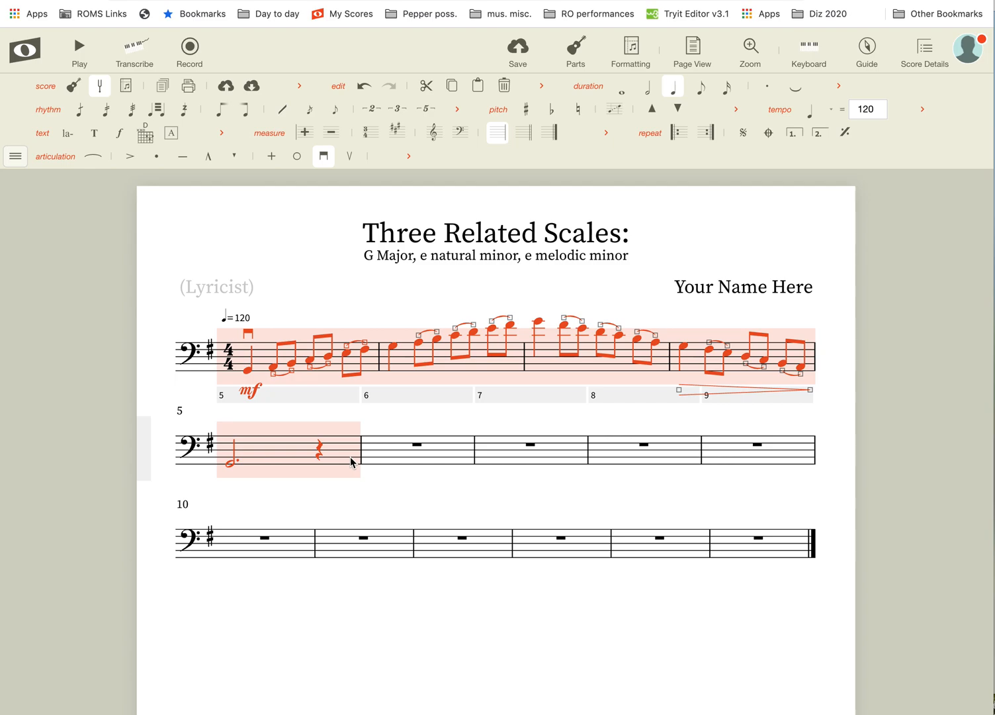
left_click(399, 448)
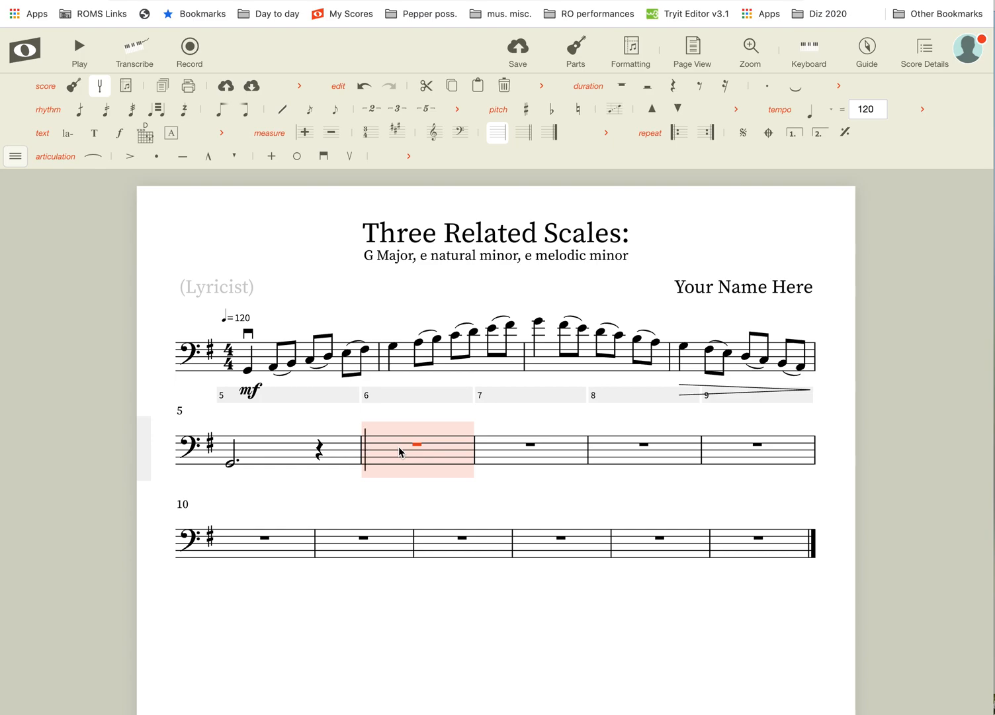
key("ctrl+v")
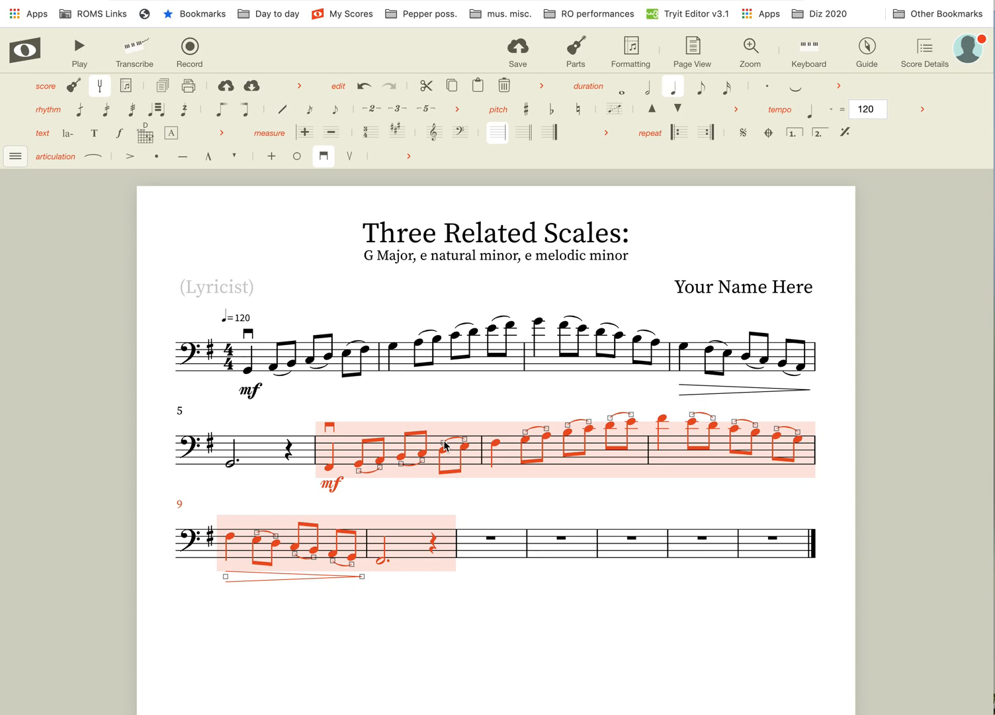
Lower the pasted scale in measures 6 to 10 by scale steps until it starts on E, and clear the selection.
key("x")
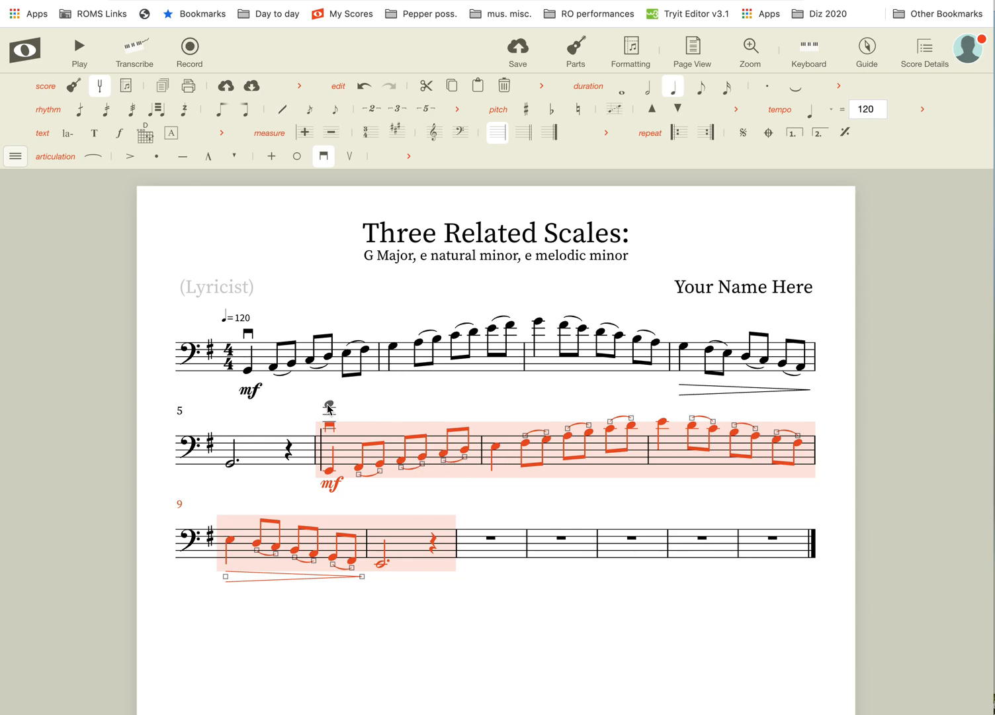
left_click(150, 388)
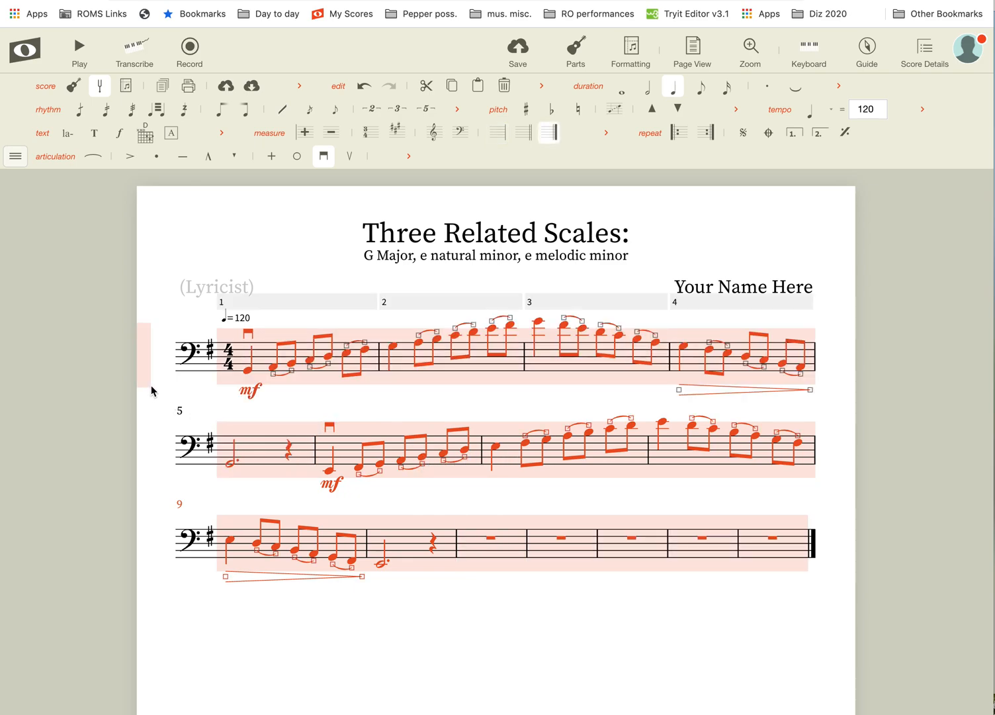
left_click(408, 659)
Play the G major scale from the first note of measure 1 and stop playback in measure 5.
left_click(247, 370)
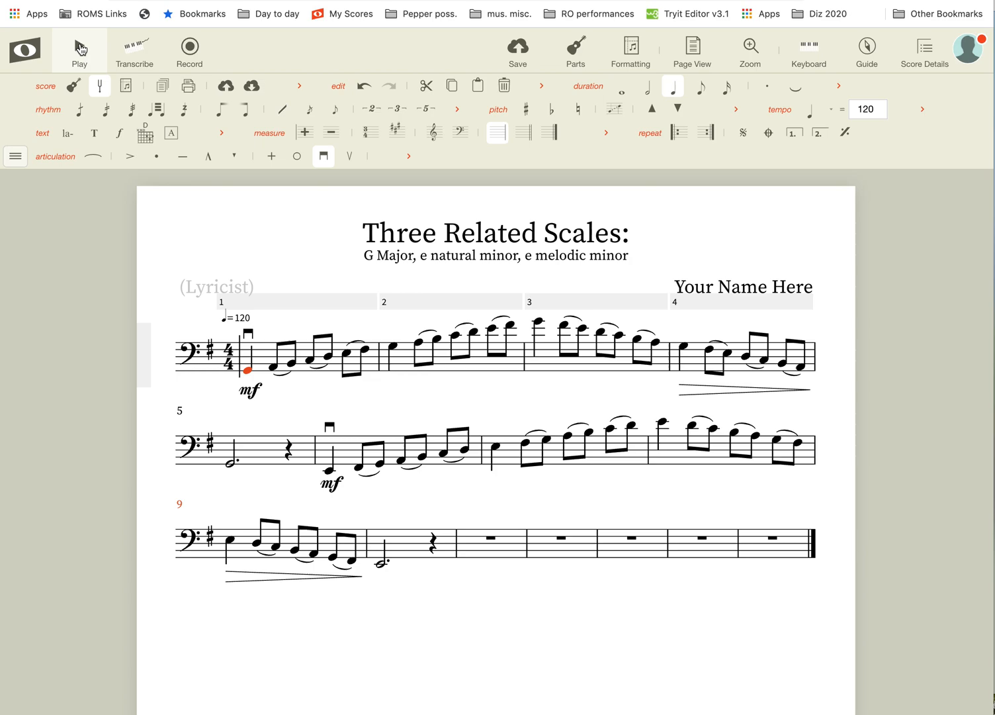
left_click(79, 46)
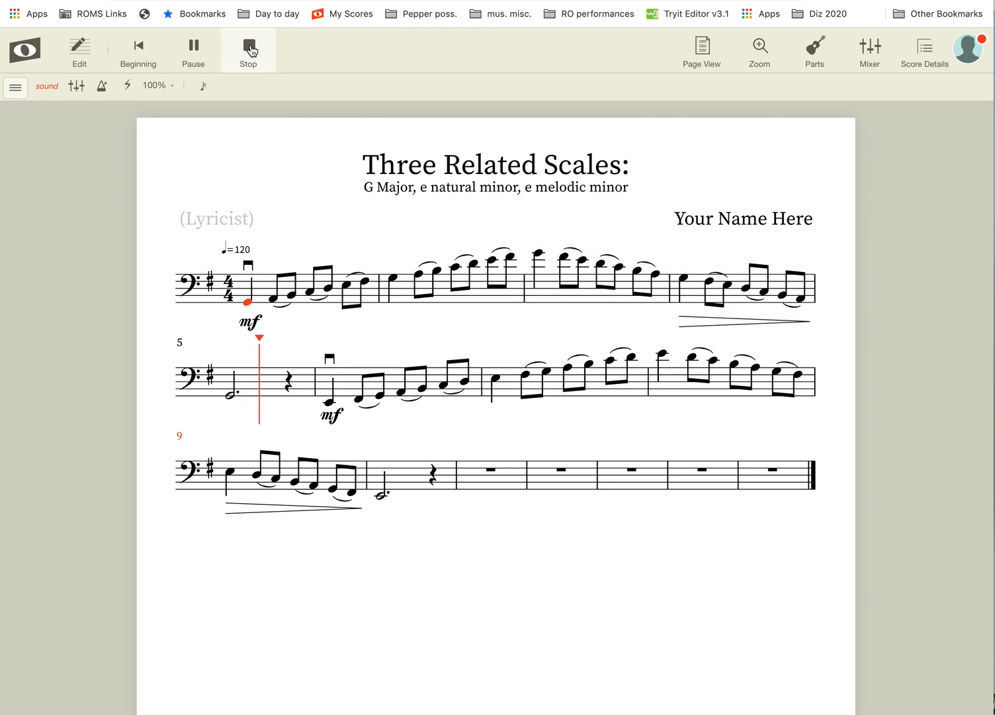
left_click(251, 51)
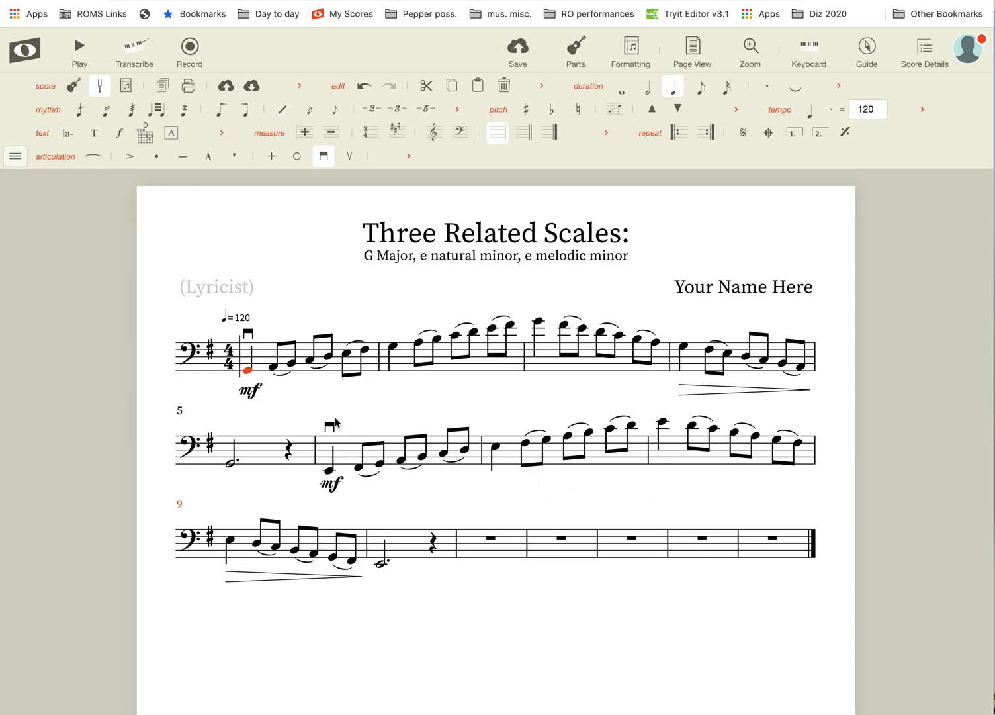
Play the e natural minor scale from the first note of measure 6 and stop playback in measure 10.
left_click(330, 472)
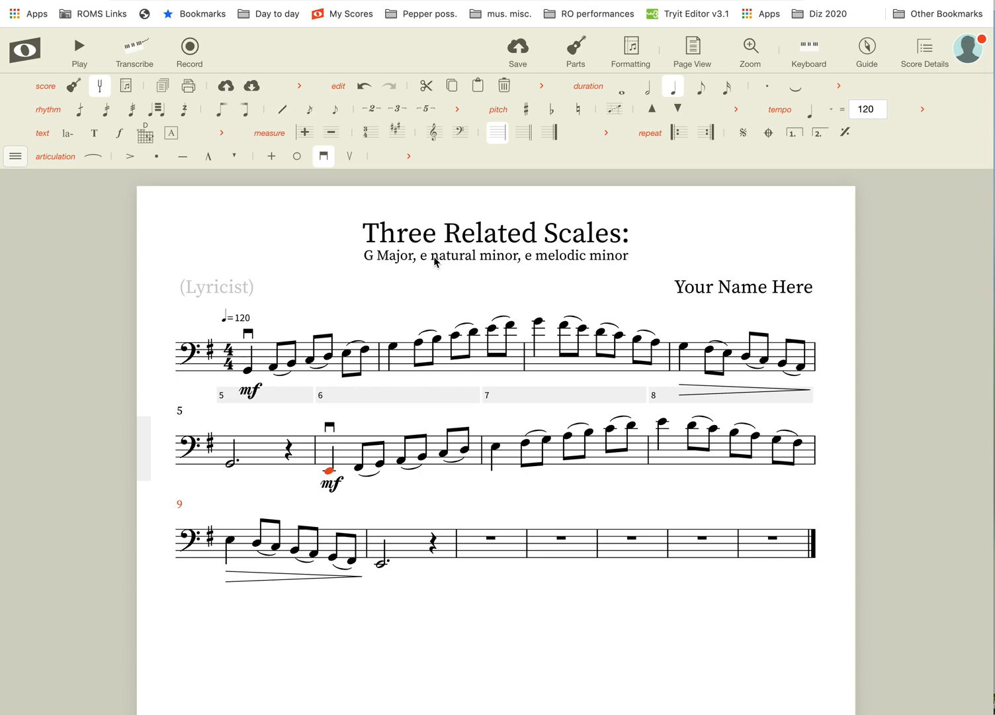
left_click(80, 49)
left_click(80, 48)
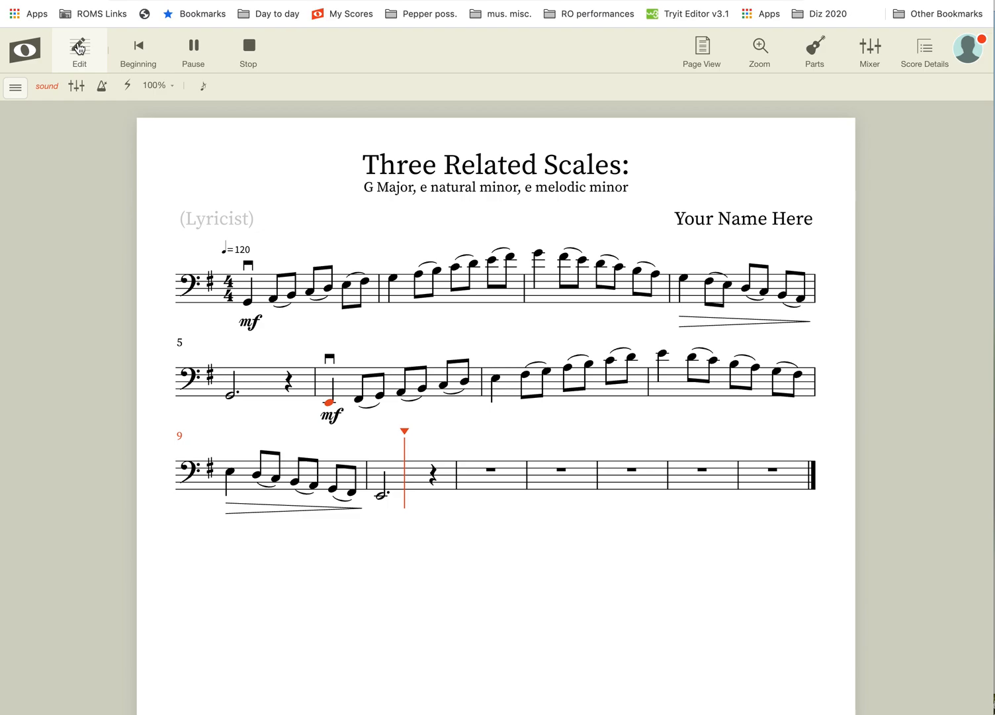
left_click(259, 53)
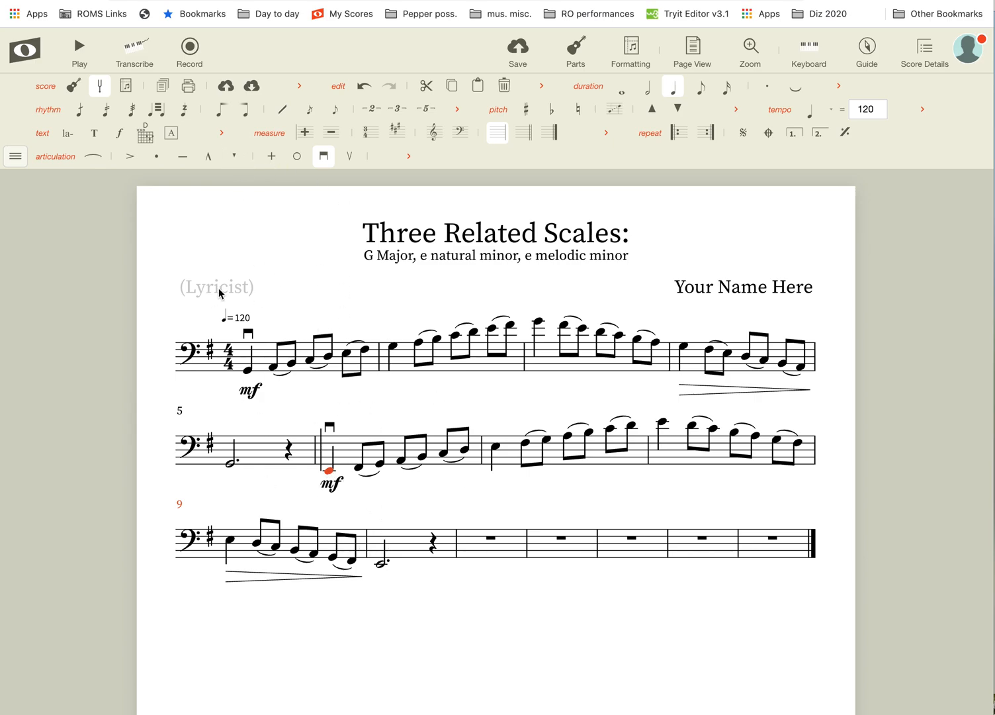
Copy the e minor scale in measures 6 to 10, paste it starting at measure 11, and clear the selection.
left_click(349, 448)
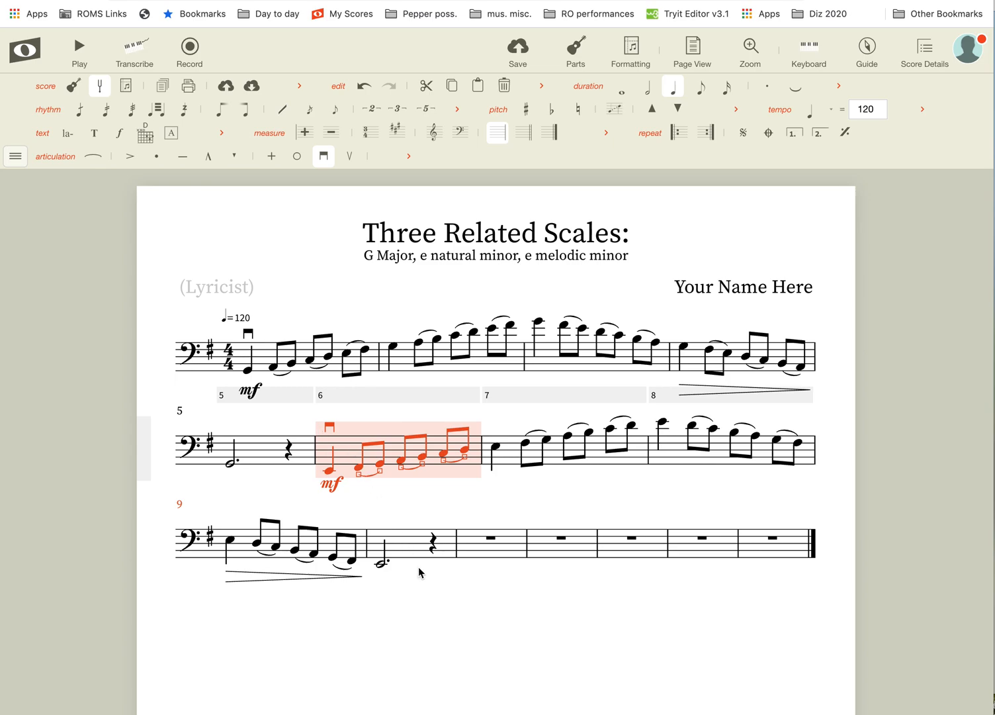
left_click(399, 546, "shift")
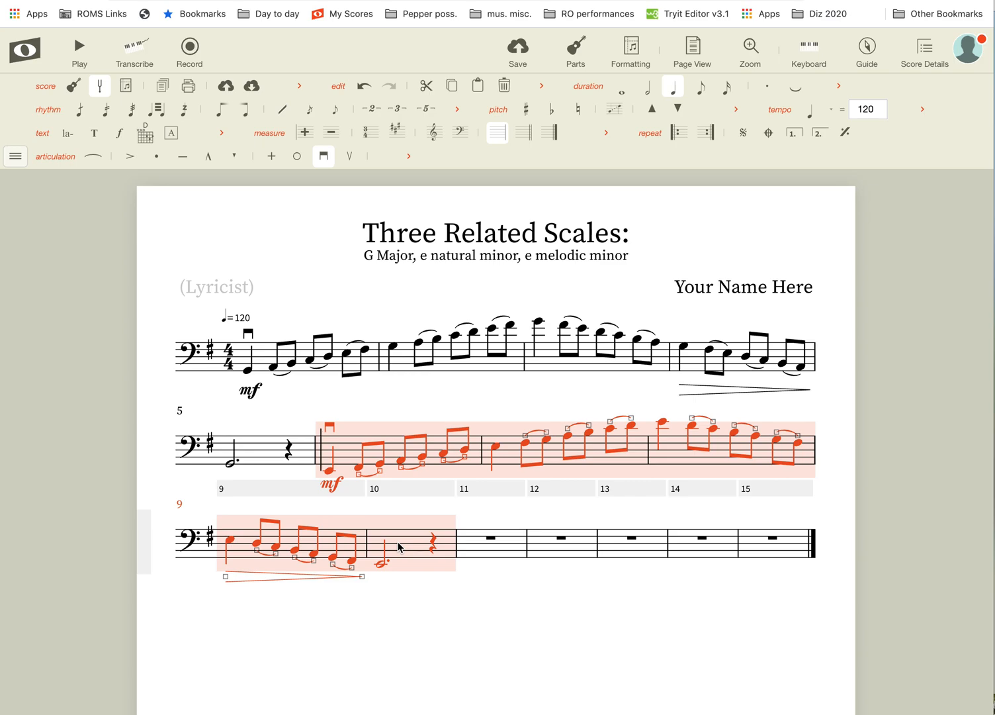
left_click(469, 543)
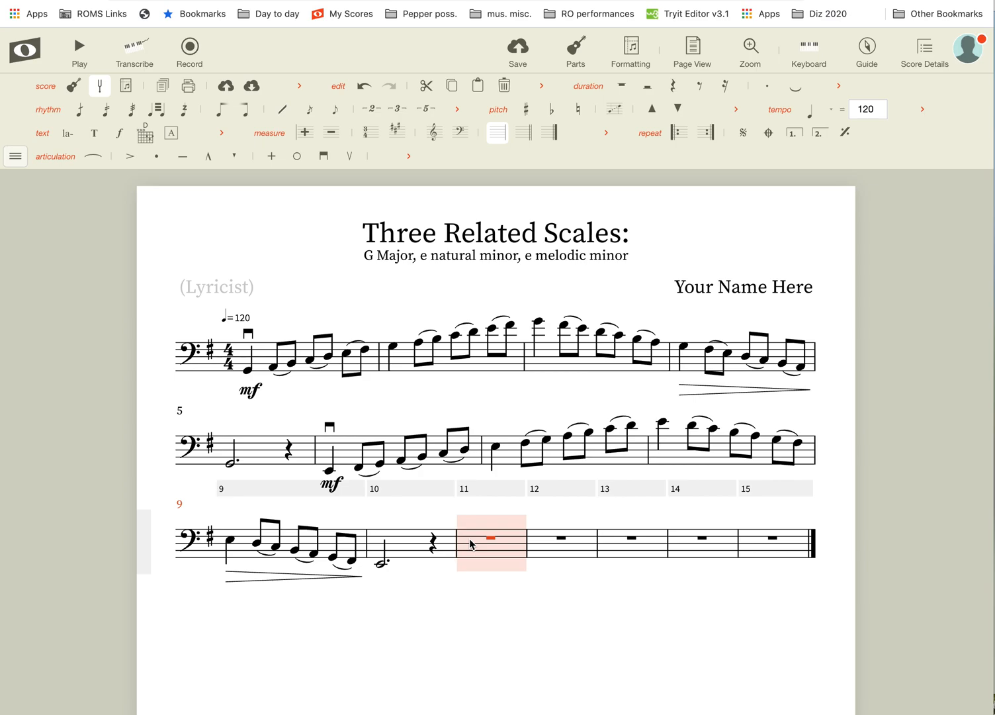
key("super+v")
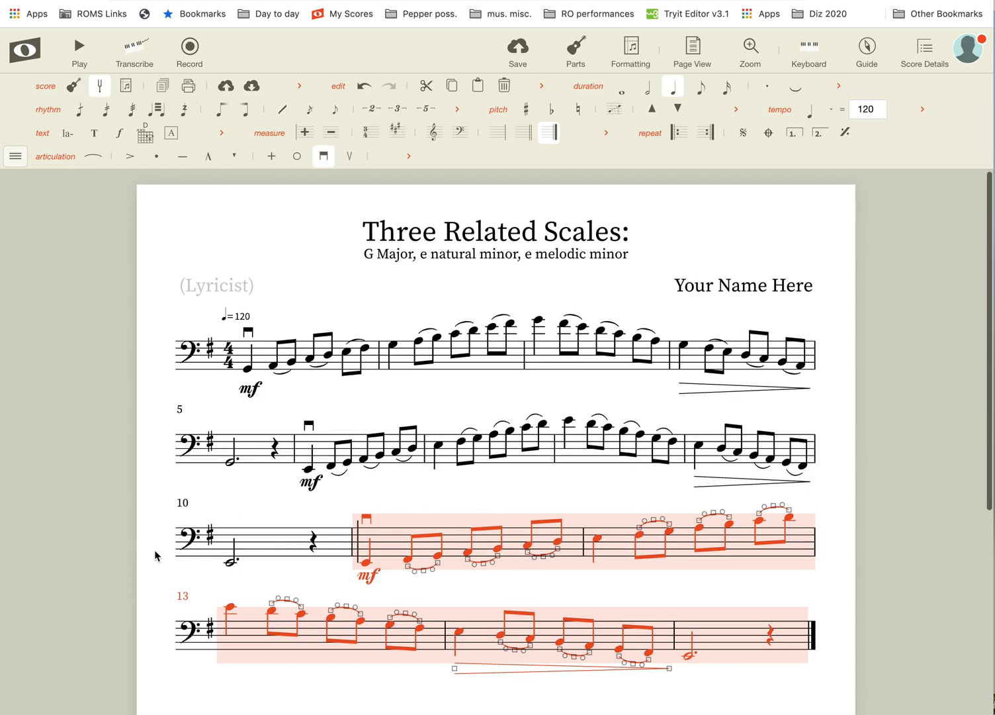
left_click(155, 552)
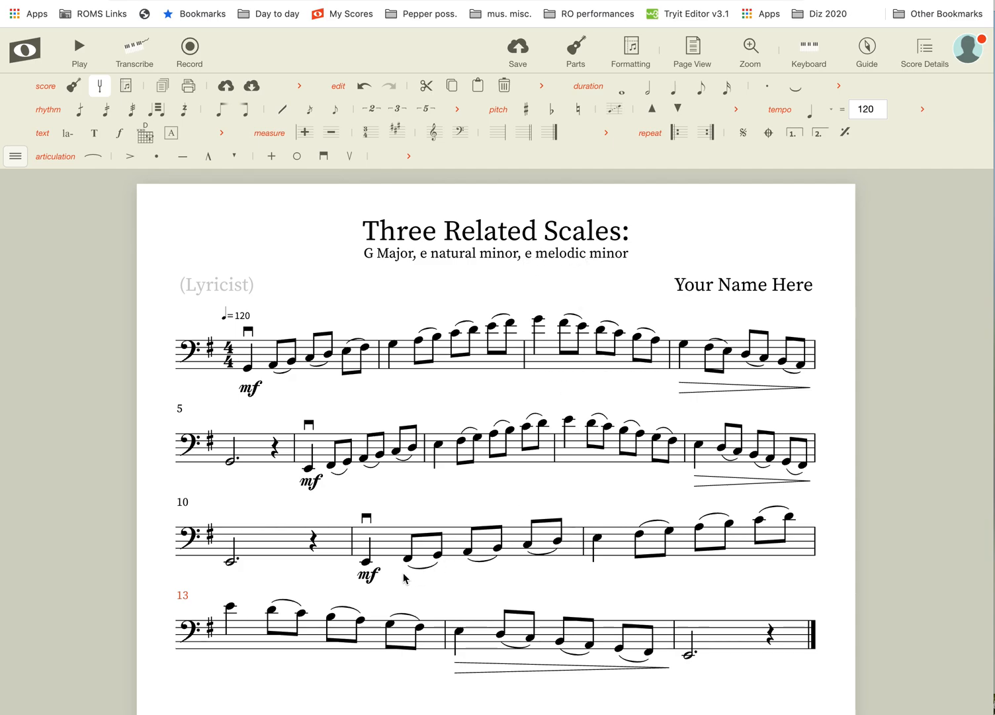
Raise the C and D in the last beat of measure 11 to C sharp and D sharp.
left_click(367, 563)
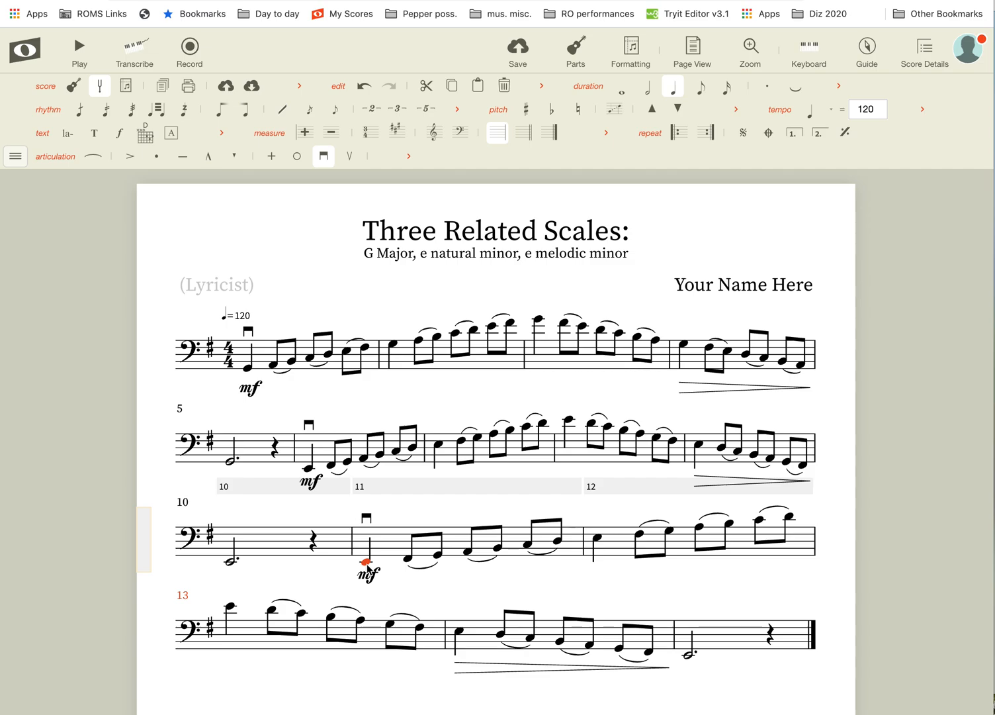
key("Right")
key("Right")
key("Right")
key("Right")
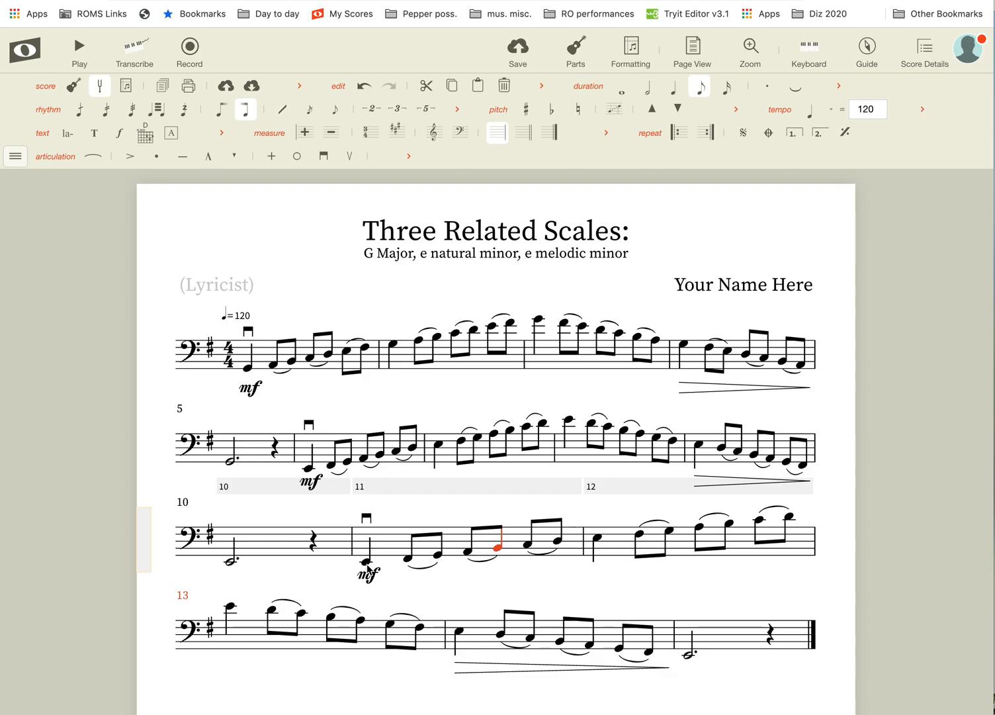
key("Right")
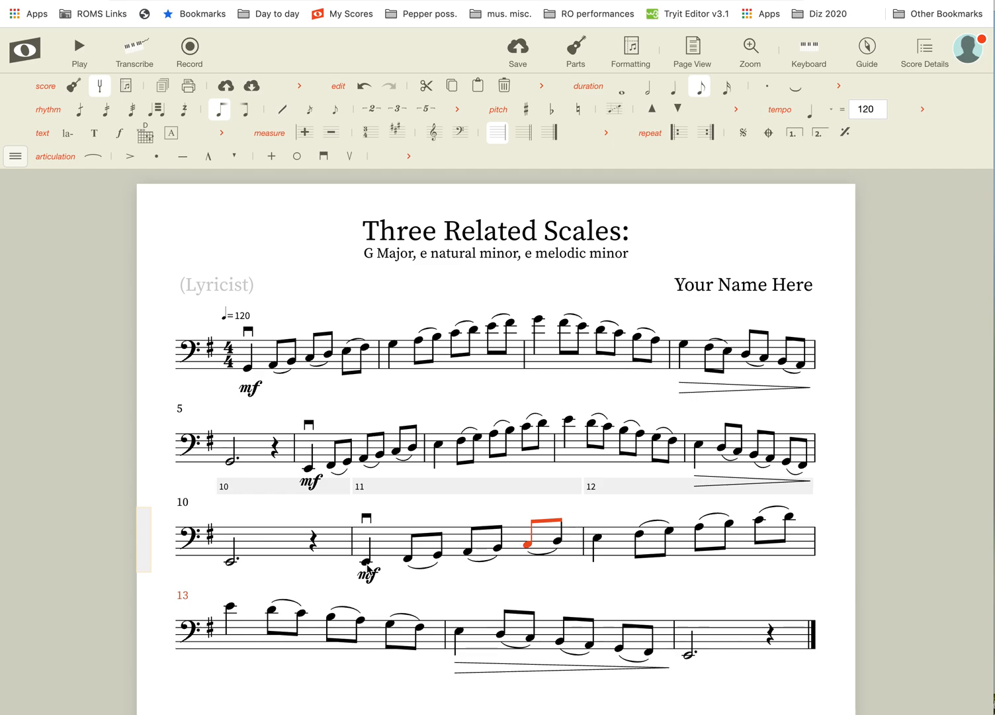
key("equal")
key("Right")
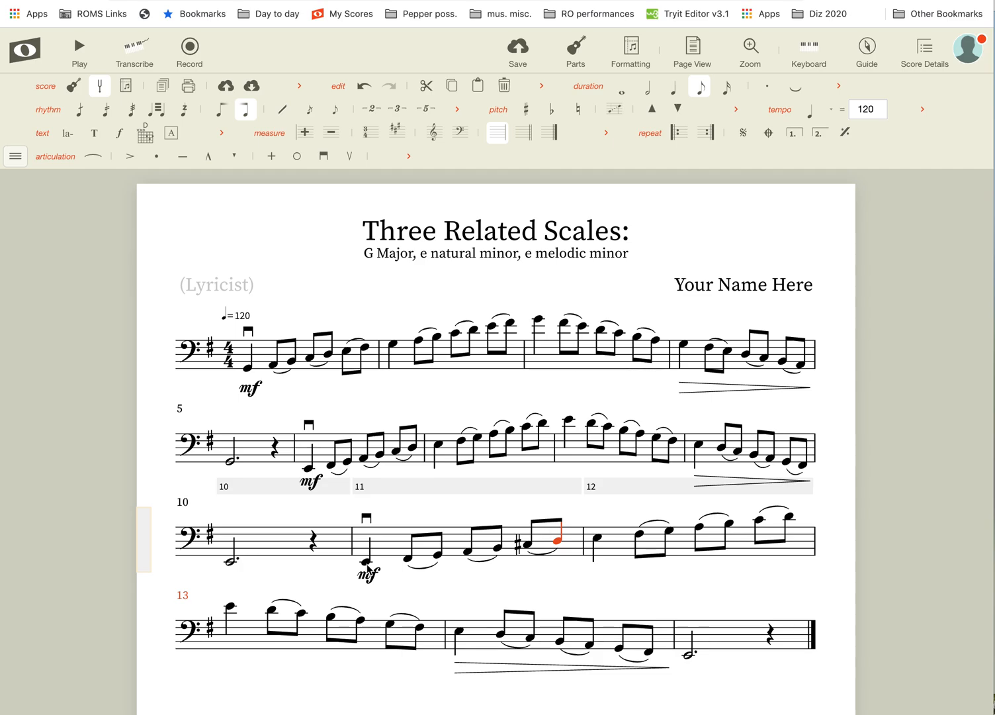
key("equal")
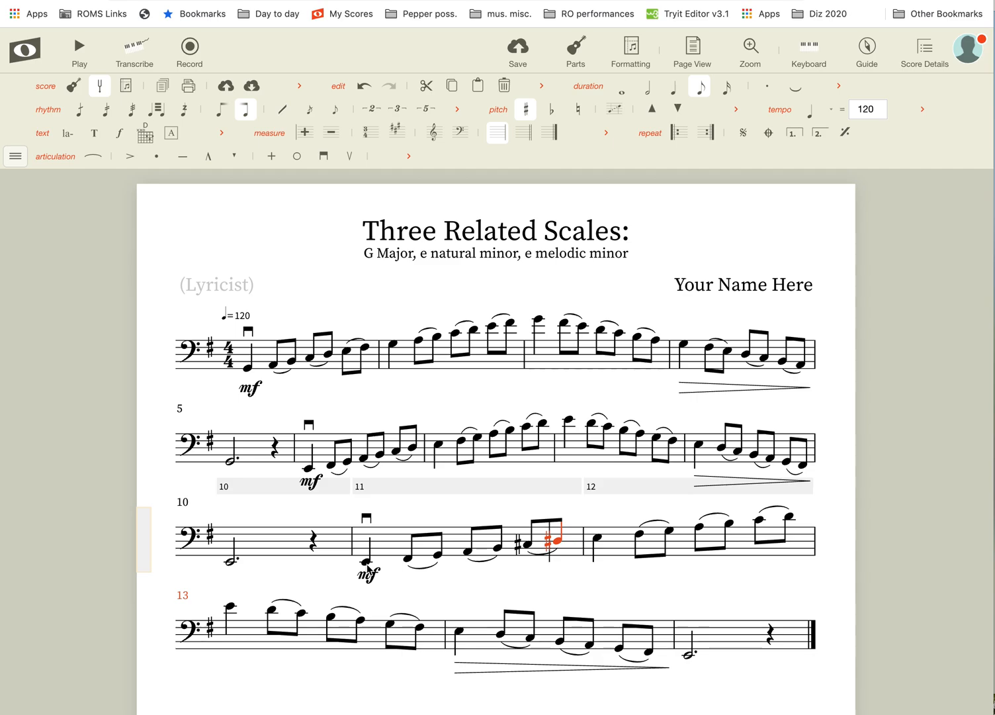
key("Right")
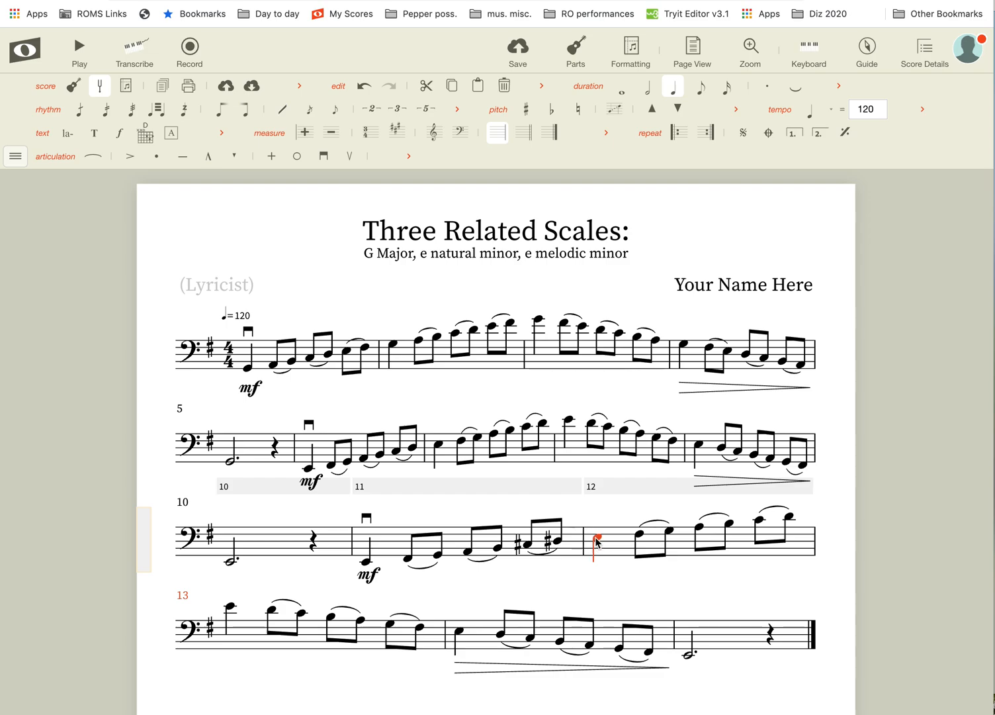
Raise the C and D in the last beat of measure 12 to C sharp and D sharp.
left_click(758, 522)
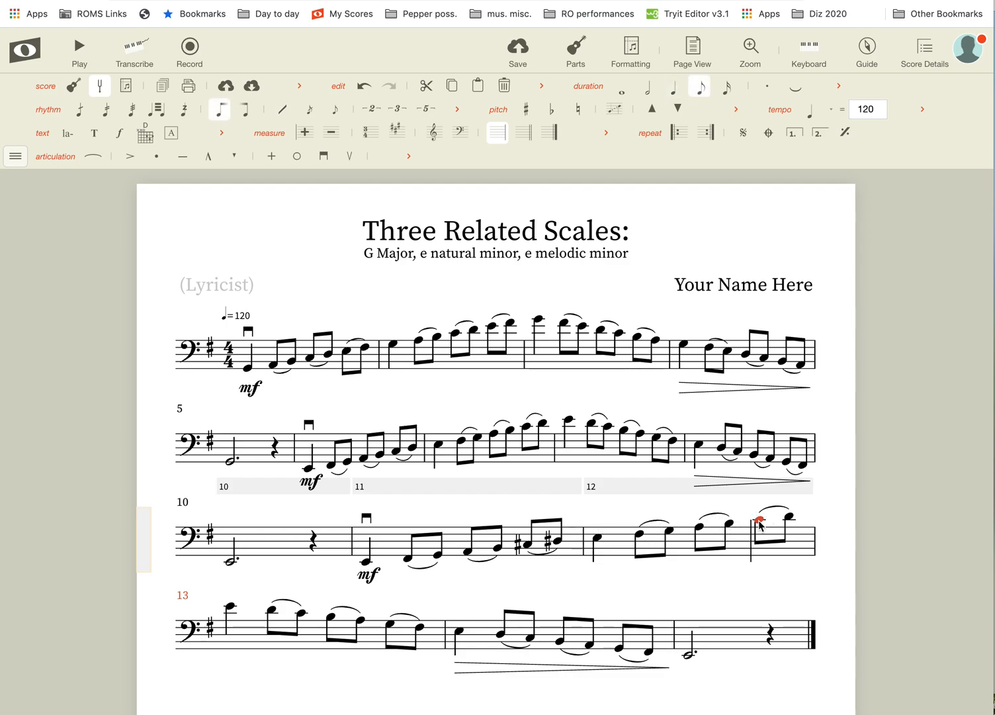
key("Up")
key("Right")
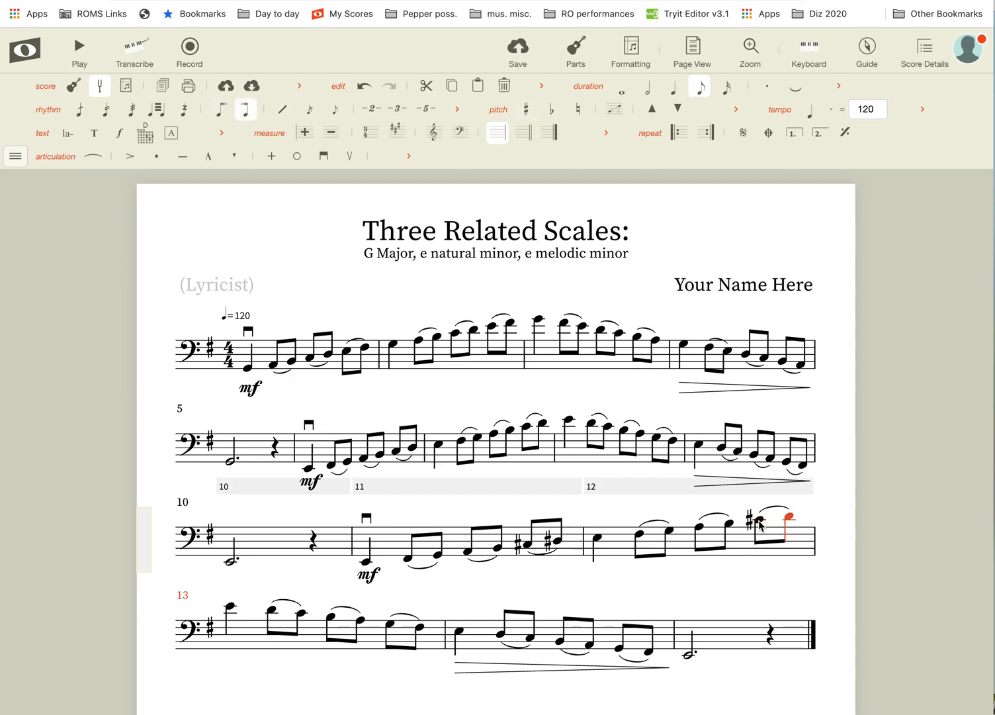
key("Up")
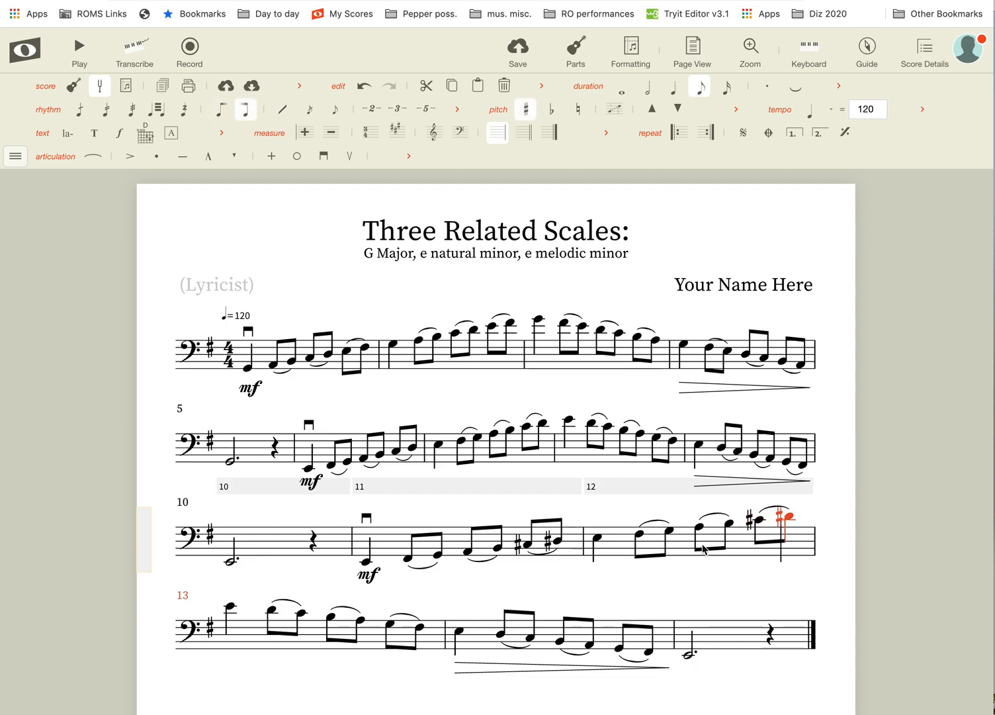
Play the e melodic minor scale from the first note of measure 11.
key("Right")
key("Right")
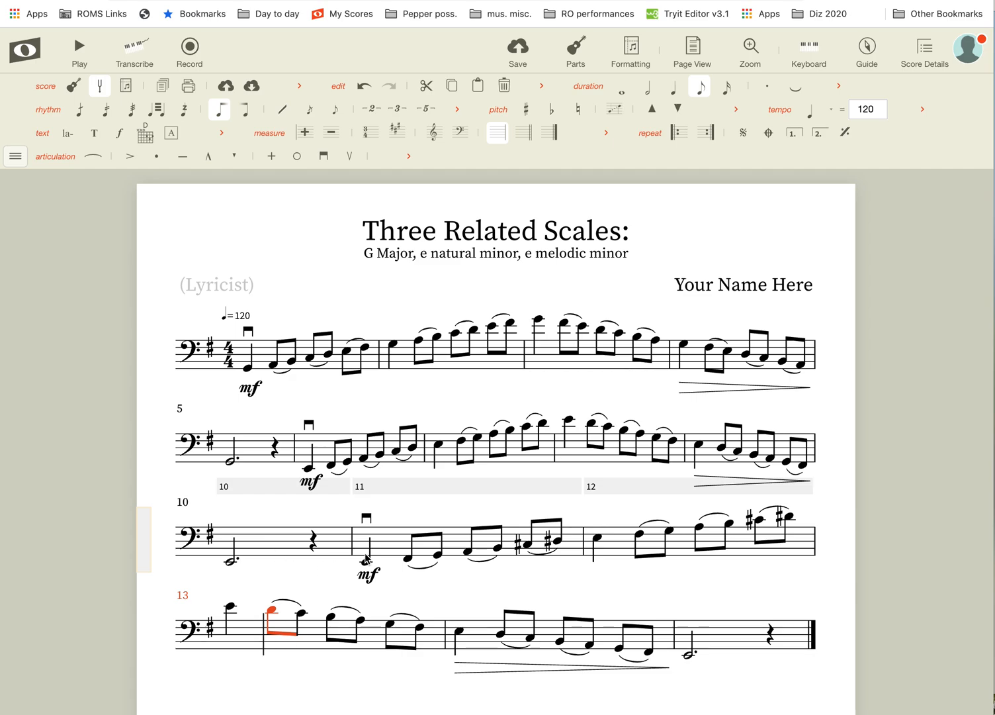
left_click(366, 561)
left_click(80, 54)
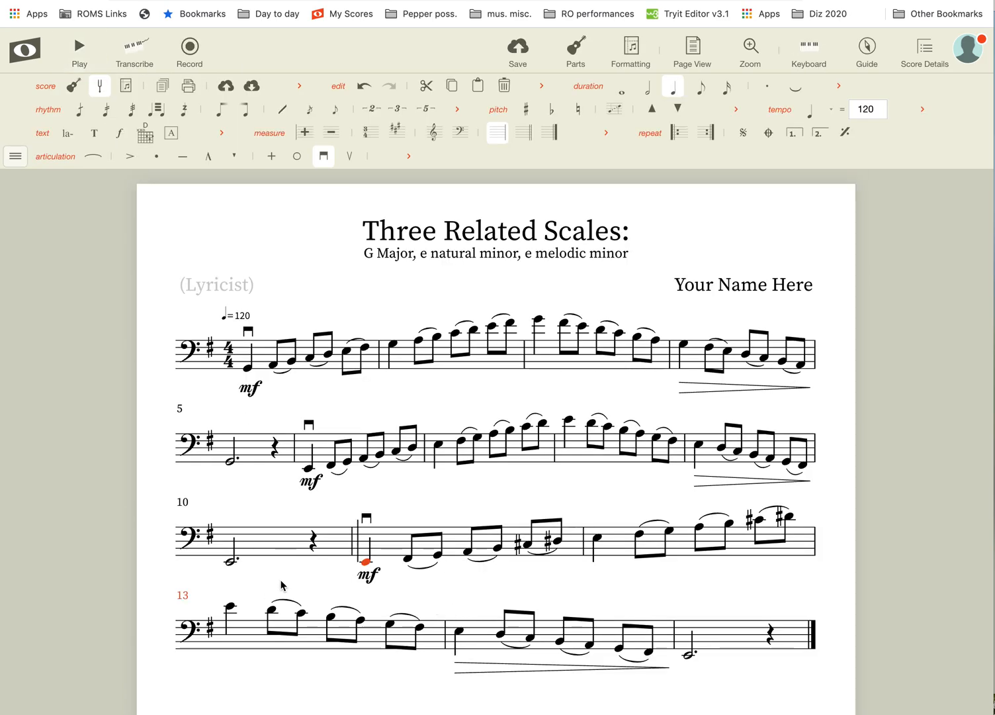
Try raising the descending D and C in measures 13 and 14 to D sharp and C sharp.
left_click(272, 614)
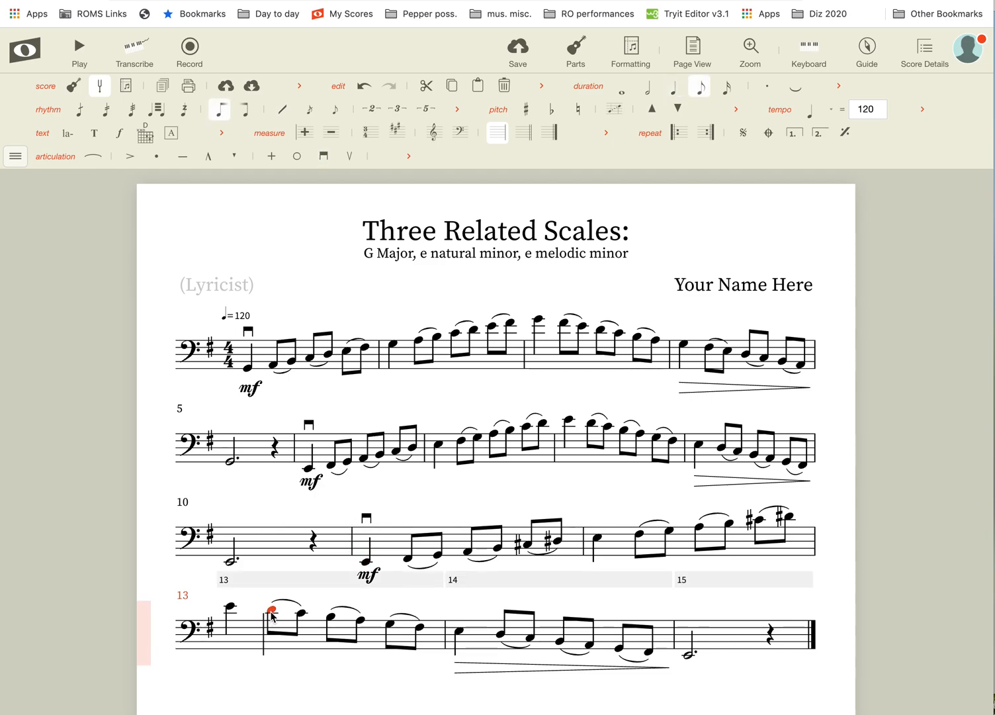
key("Up")
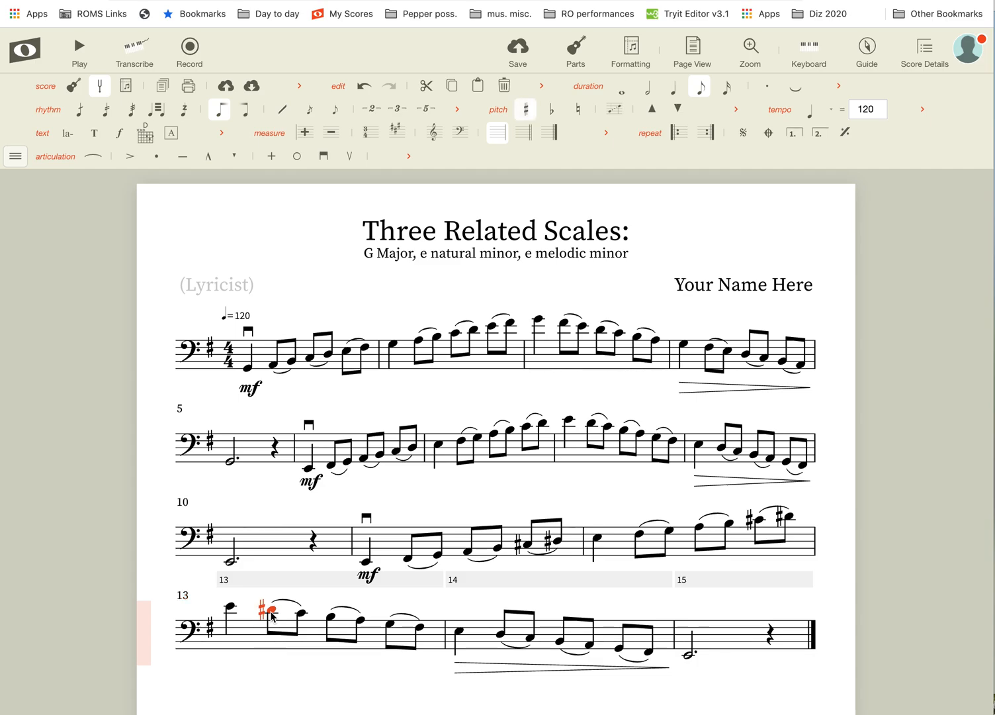
key("Right")
key("Up")
left_click(501, 635)
key("Right")
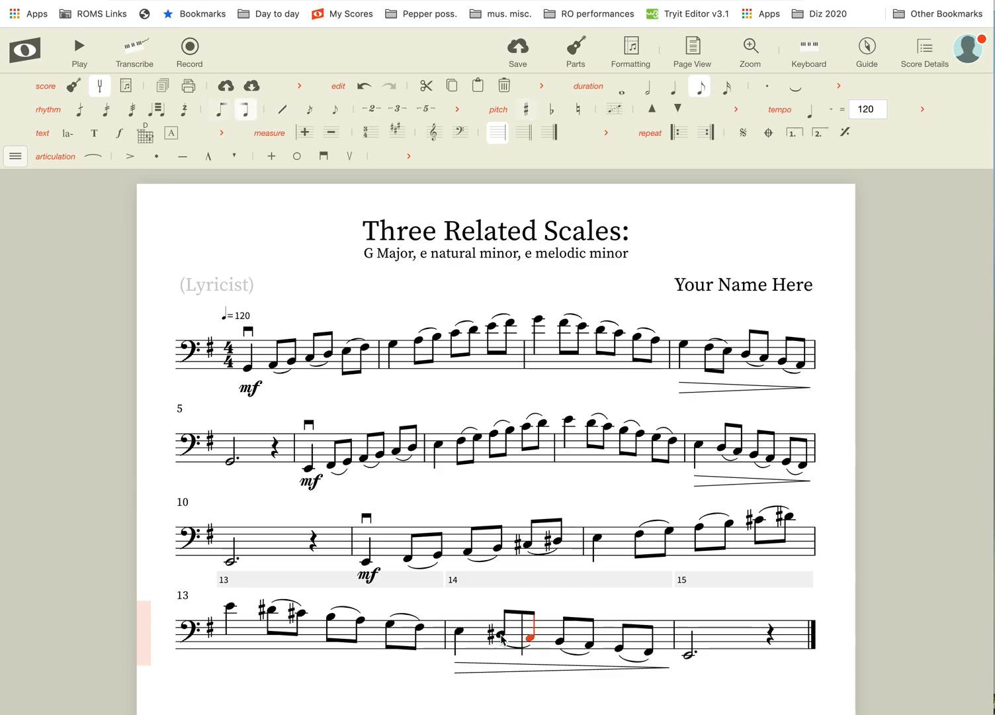
key("Up")
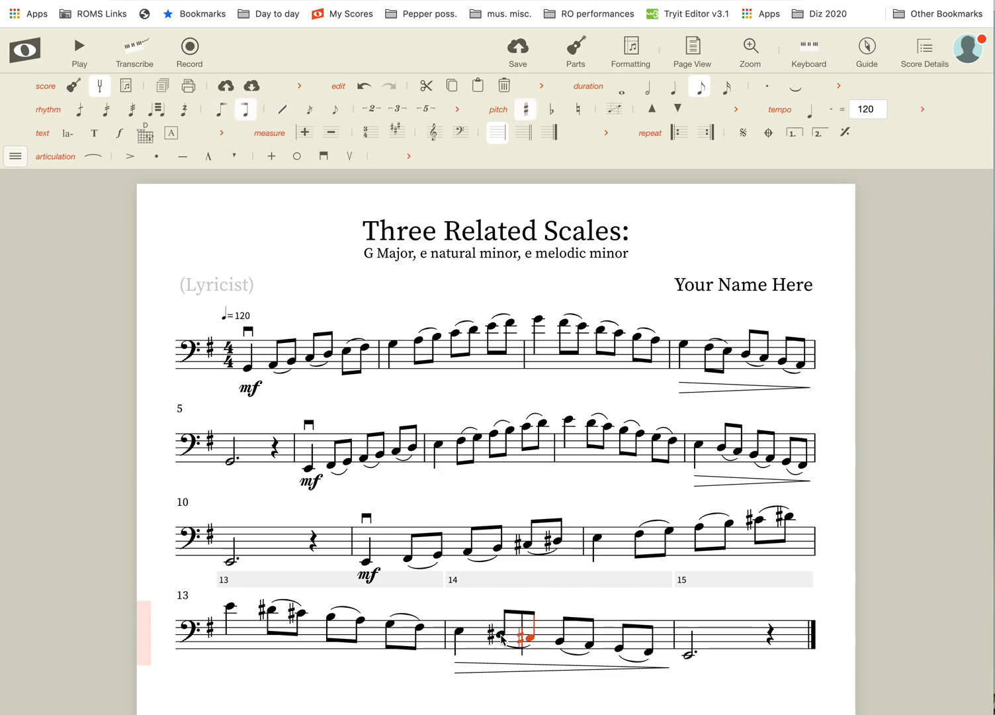
Play the scale with sharped descending notes from the first note of measure 11 and stop playback.
left_click(366, 563)
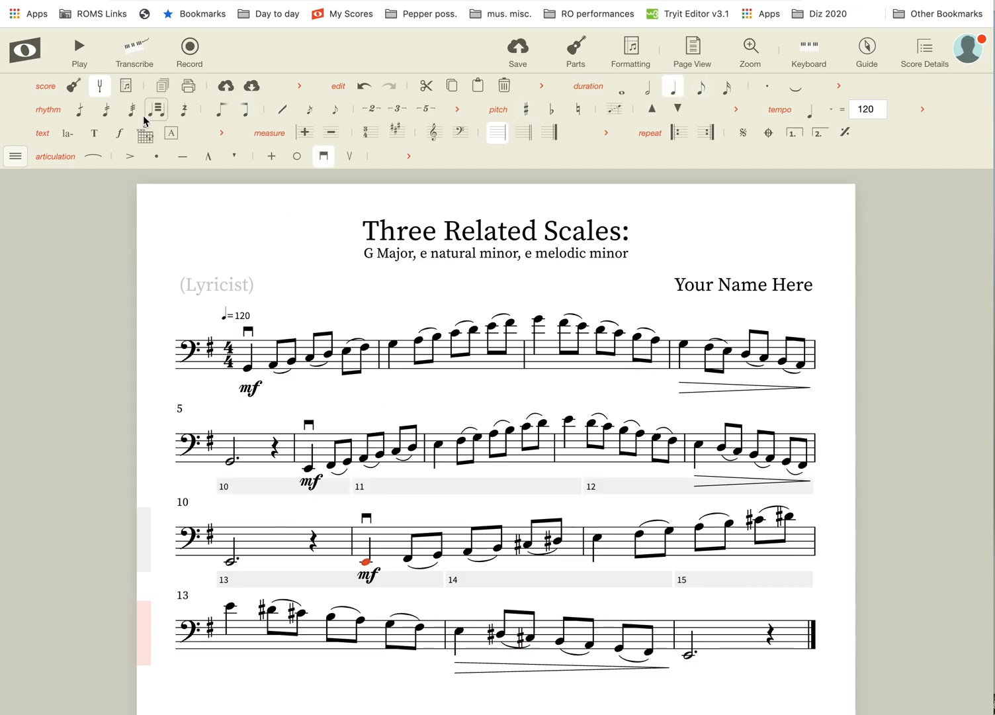
left_click(78, 51)
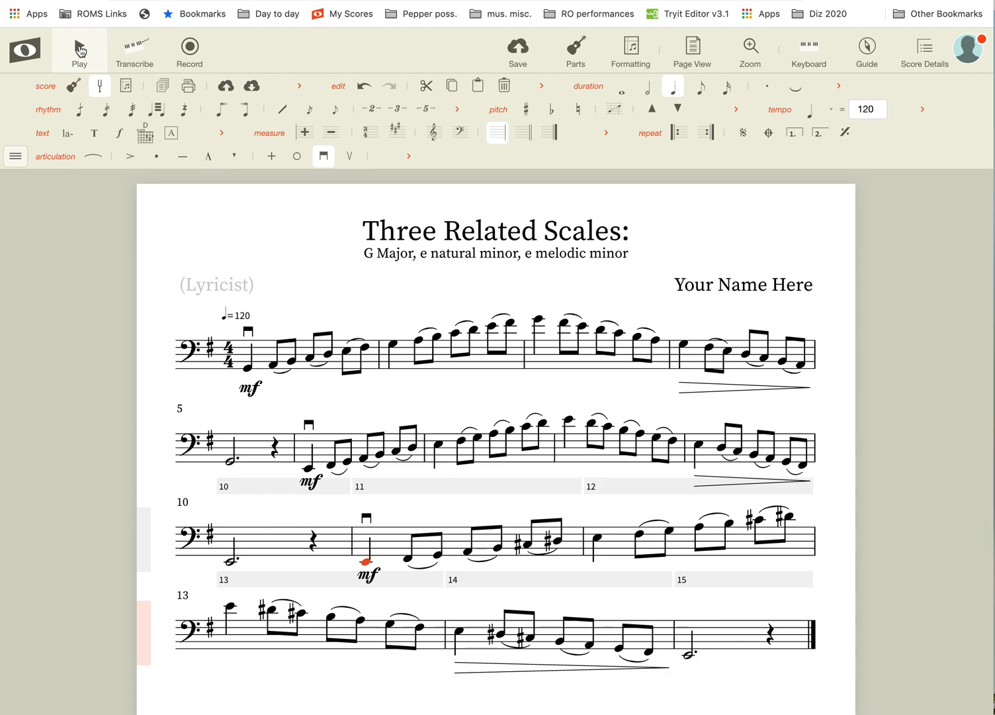
left_click(80, 49)
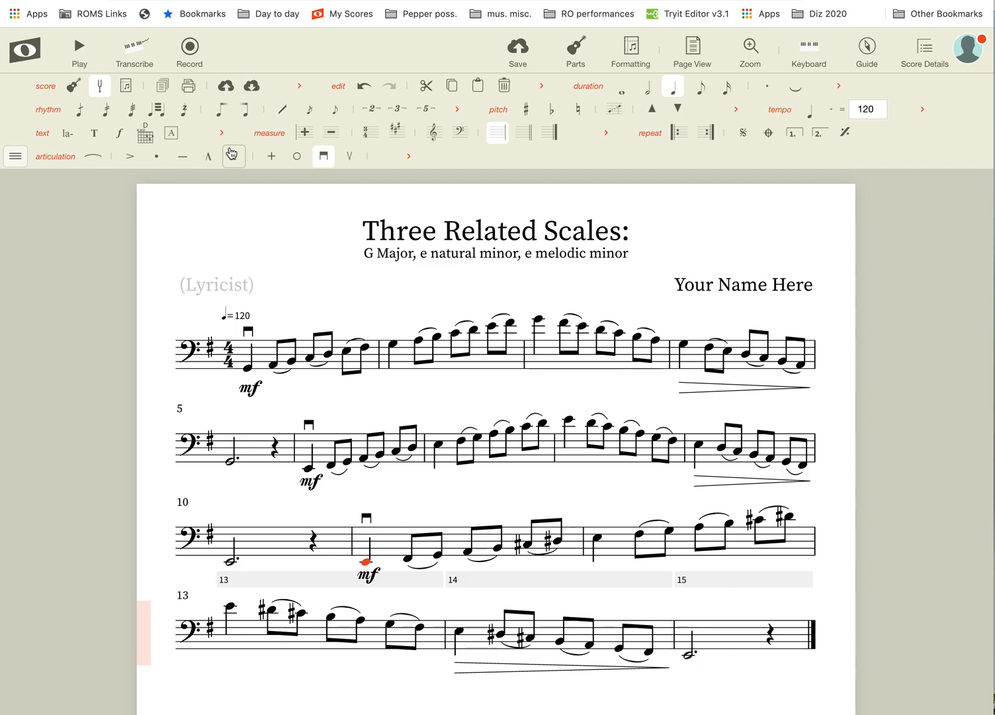
Undo the sharps added to the descending notes in measures 13 and 14.
left_click(363, 88)
left_click(363, 88)
left_click(362, 88)
left_click(362, 88)
left_click(362, 88)
left_click(364, 87)
left_click(363, 88)
left_click(363, 88)
left_click(363, 88)
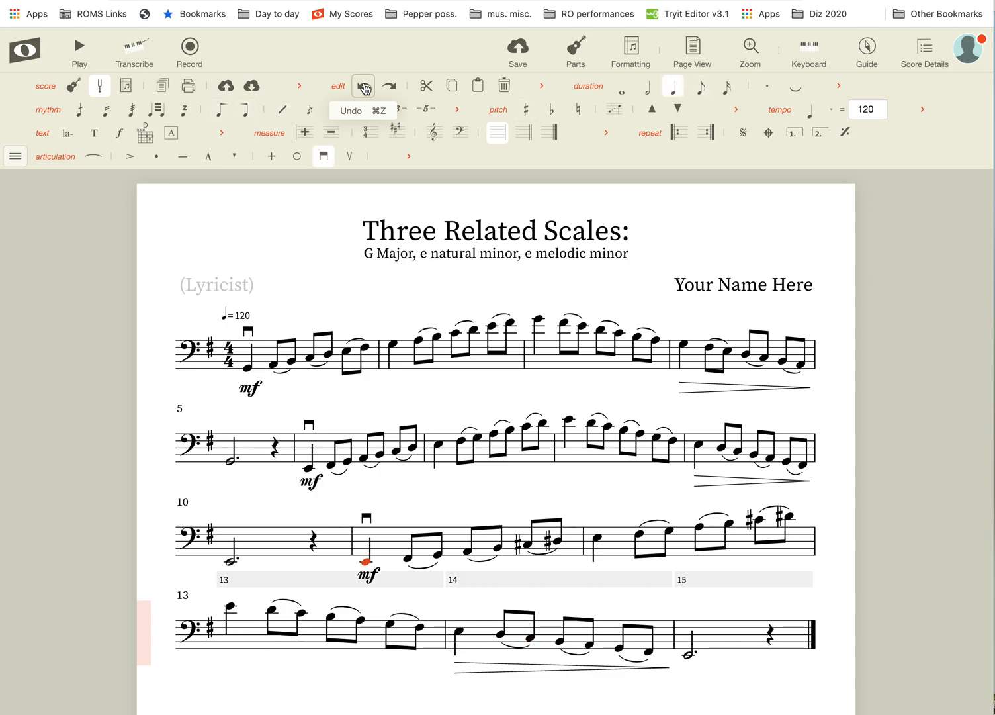
left_click(363, 88)
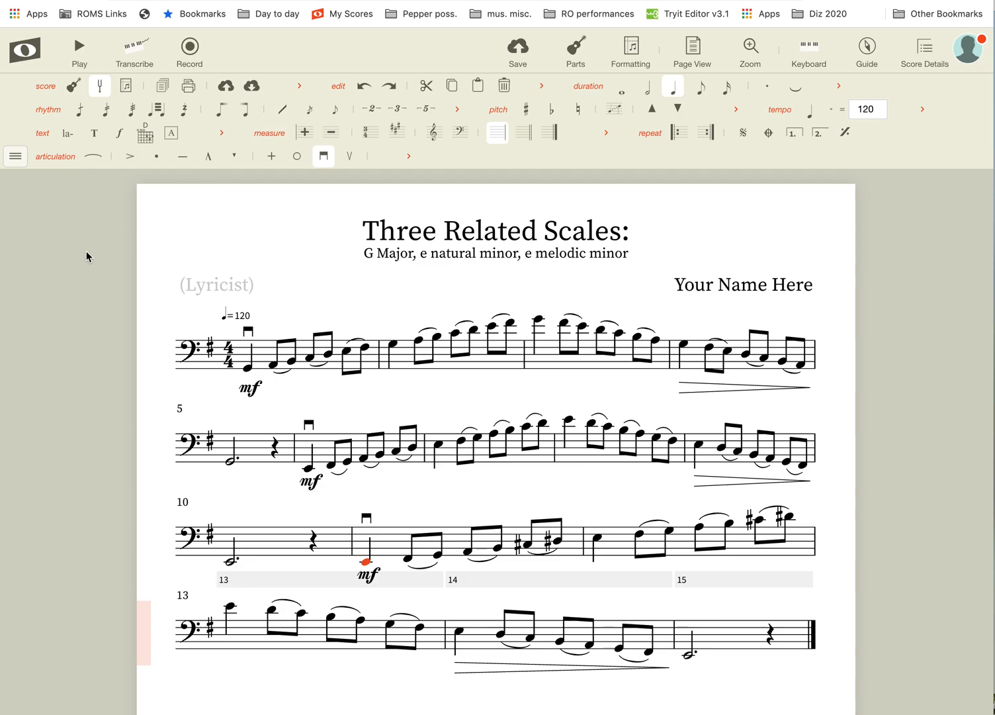
Play the whole score from the first note of measure 1.
left_click(196, 387)
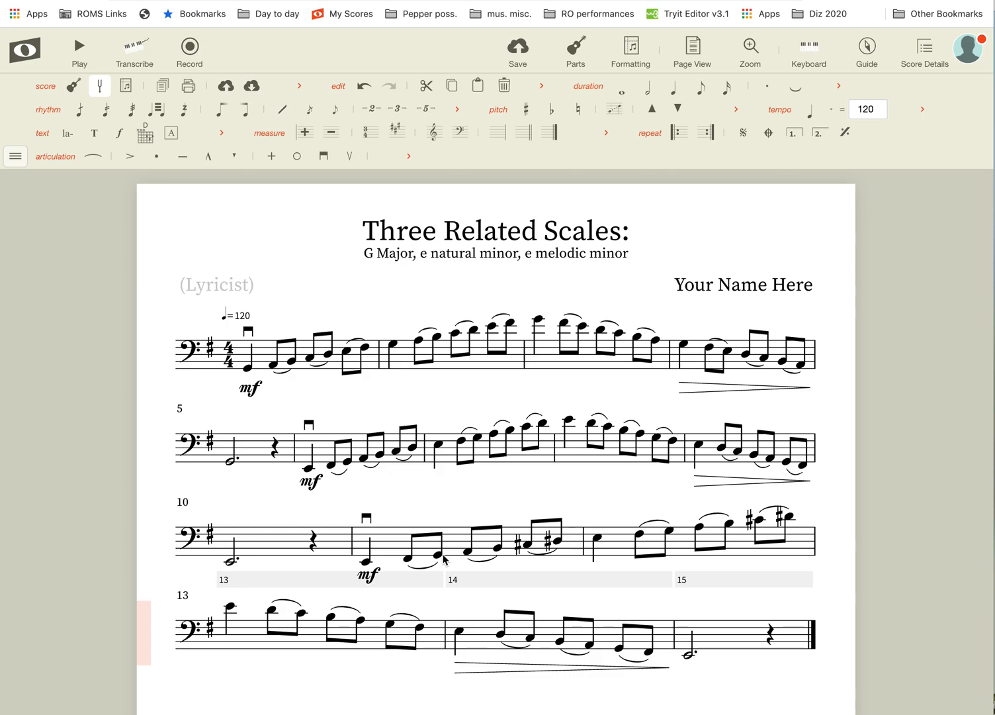
left_click(246, 377)
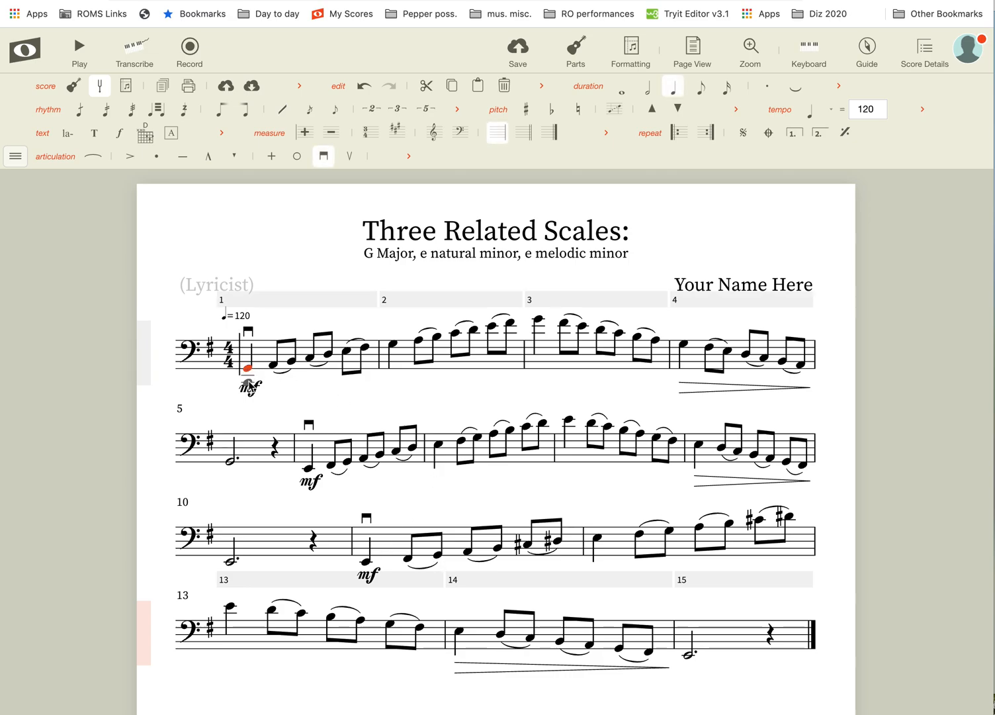
left_click(79, 47)
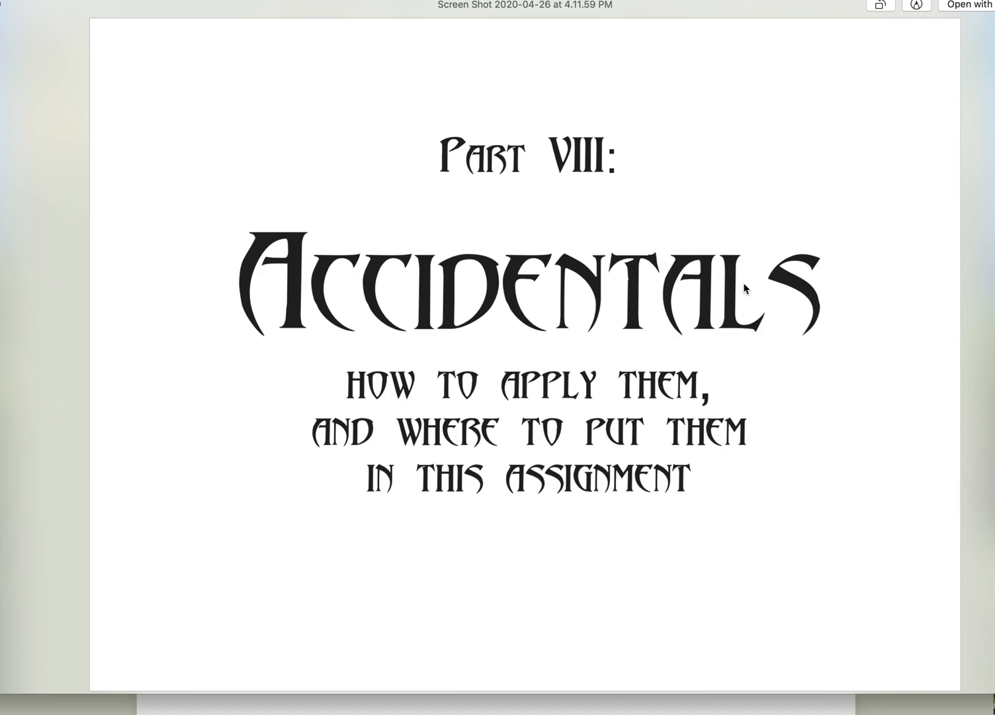
key("Right")
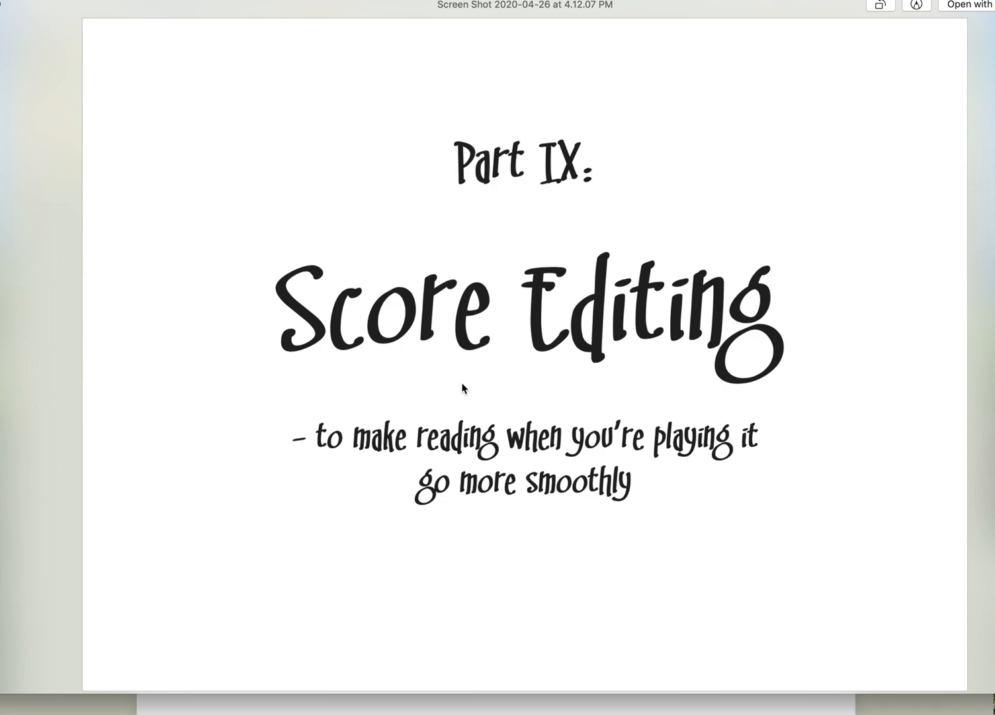
key("space")
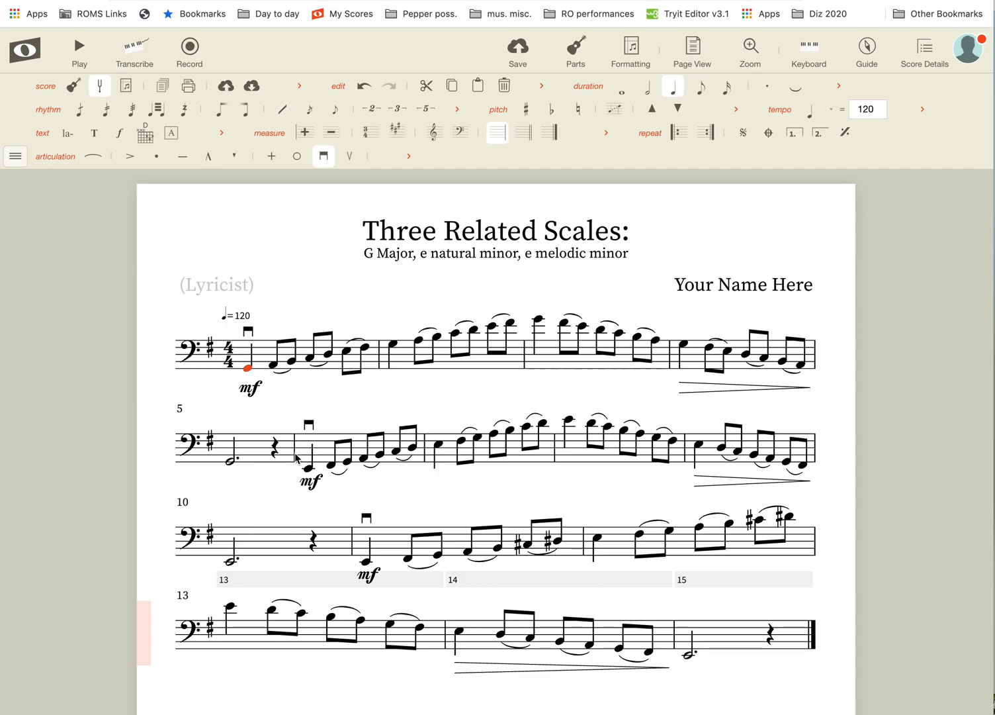
Select and deselect the entire score, and individually select the rest in measure 5 and the mf and down-bow marks in measure 6.
key("super+a")
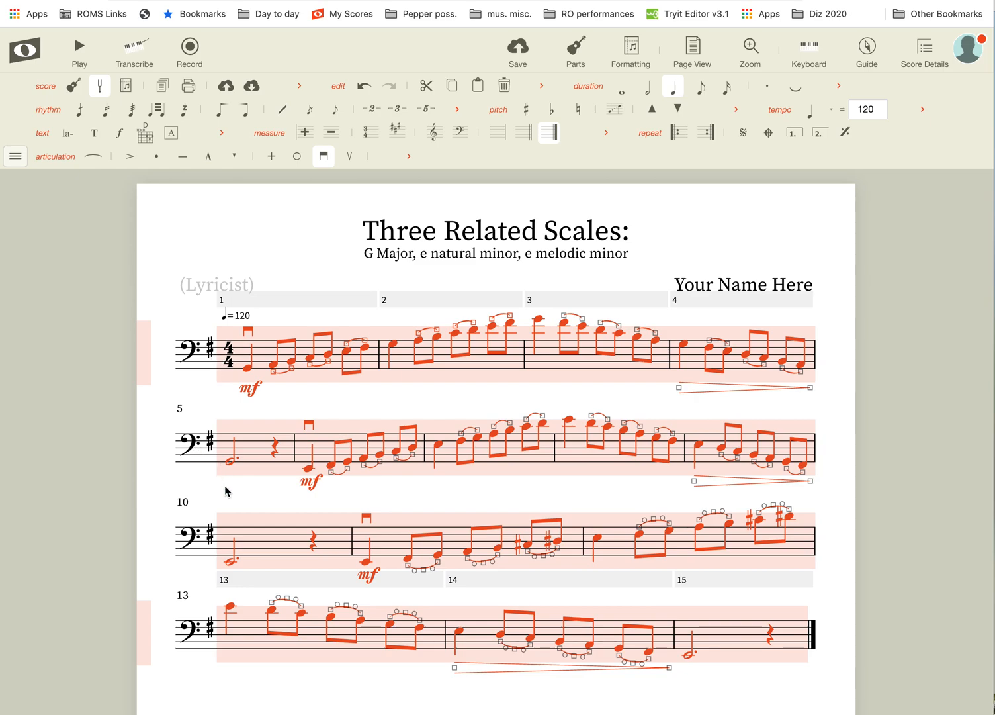
left_click(184, 419)
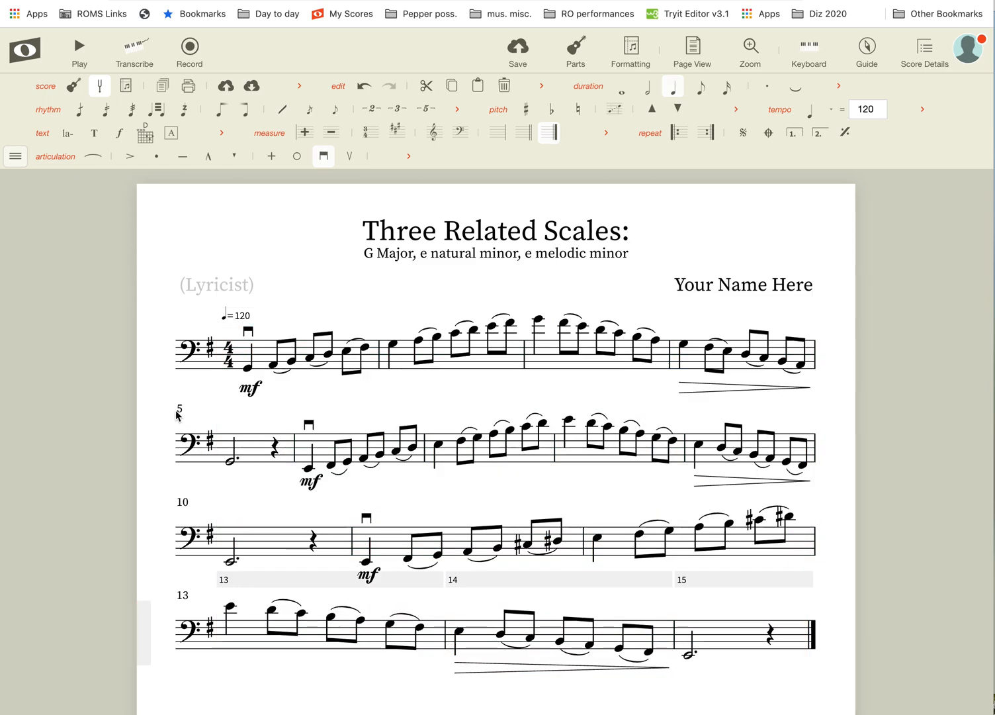
left_click(274, 451)
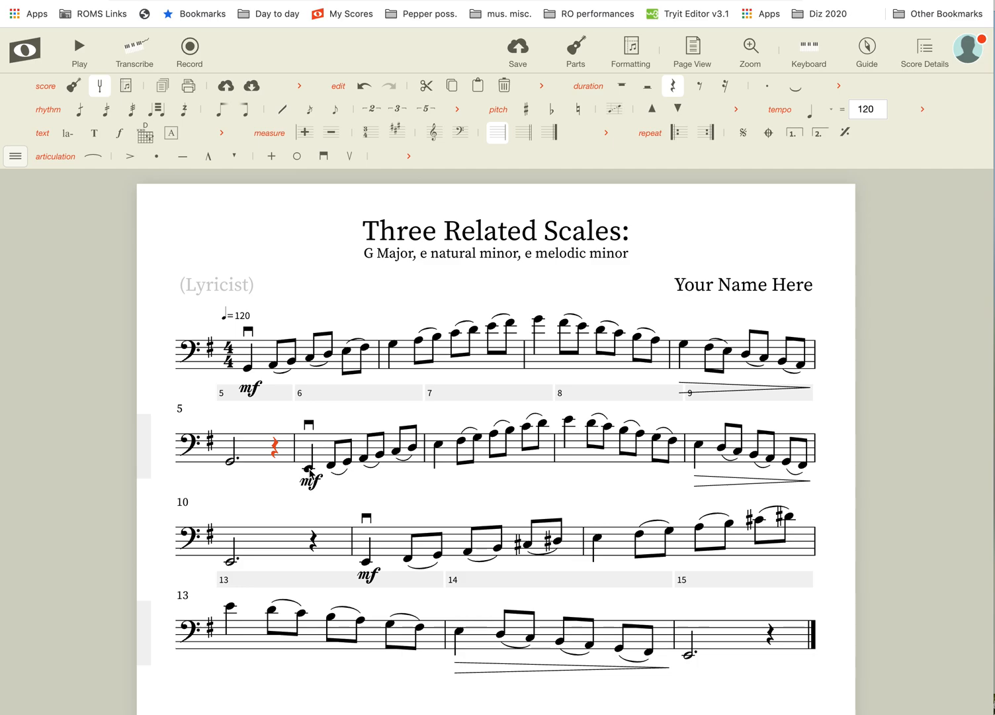
left_click(309, 469)
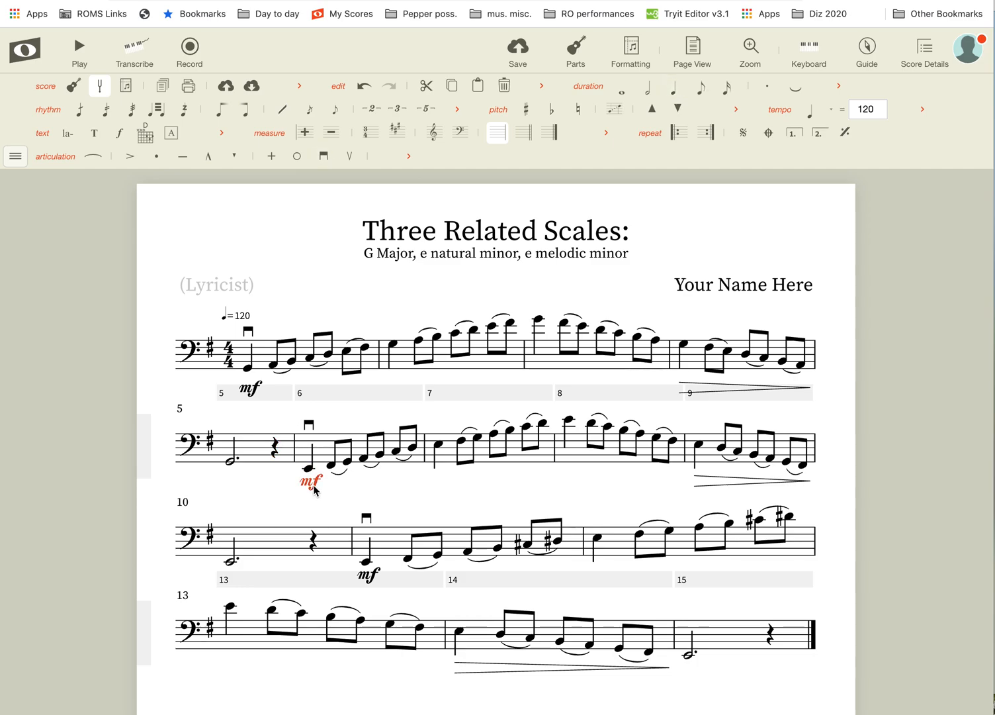
left_click(309, 425)
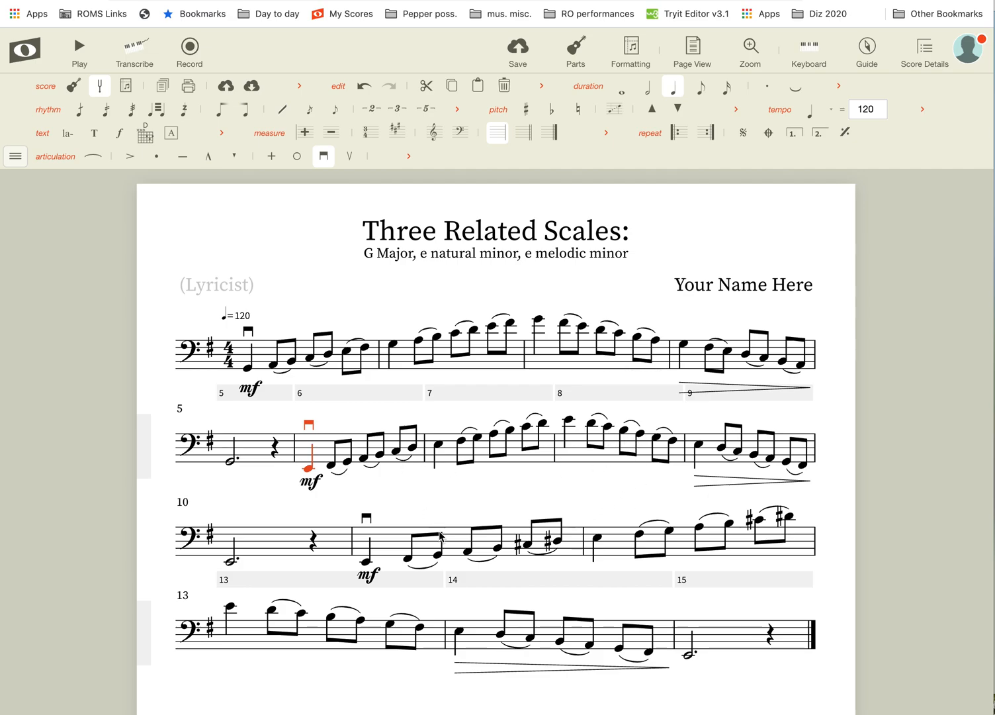
Try to extend the first slur in measure 11 to the measure's last note, and undo the change.
left_click(425, 567)
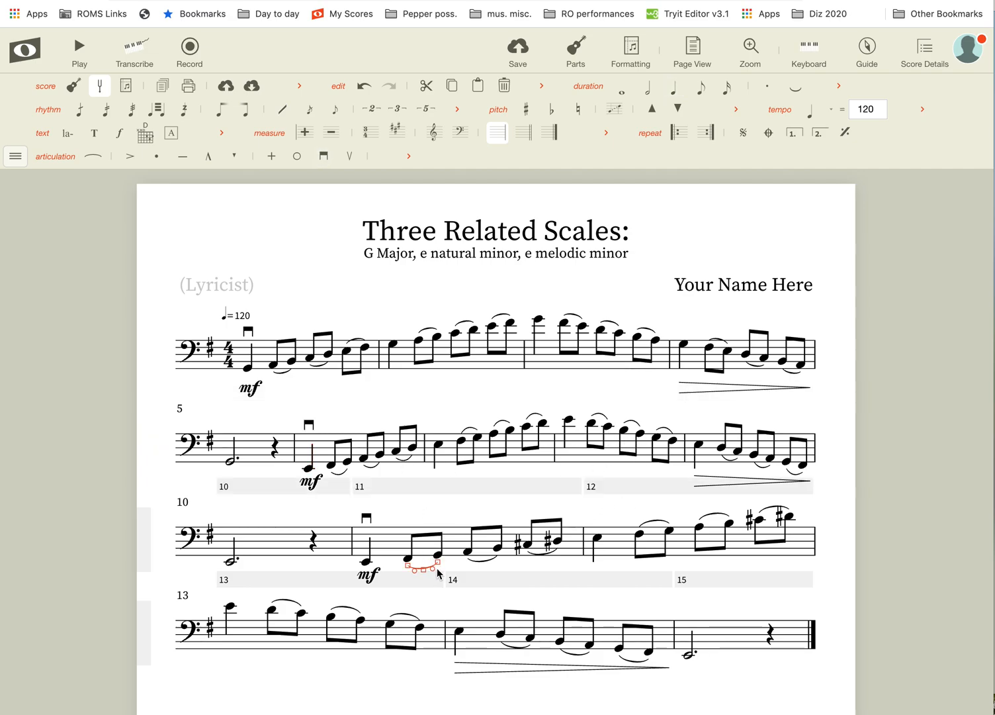
left_click_drag(439, 564, 566, 554)
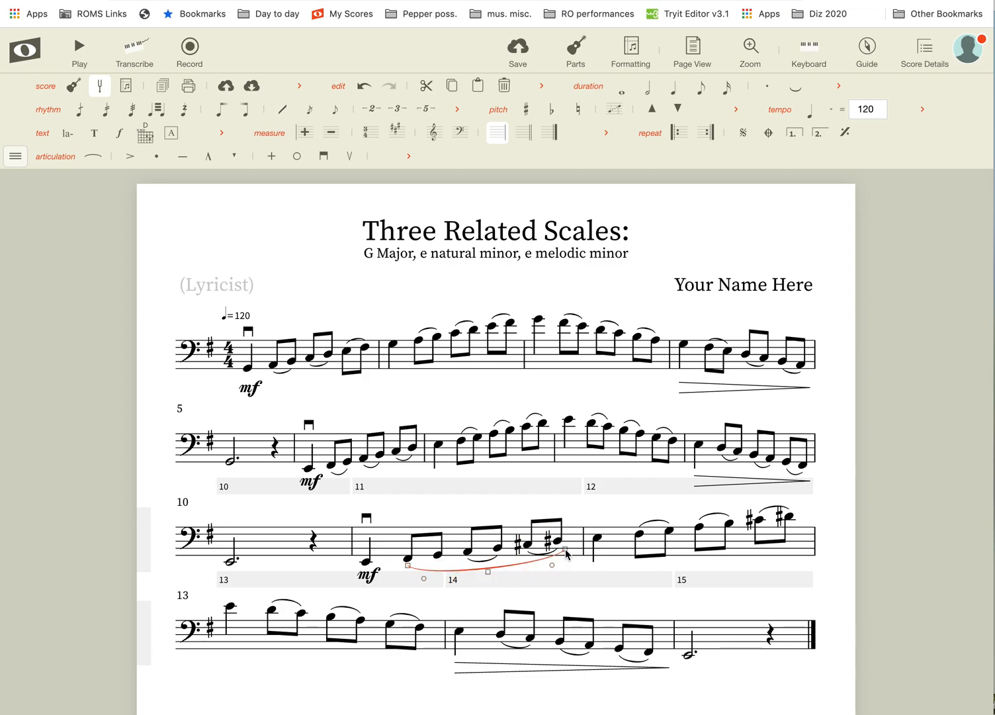
key("ctrl+z")
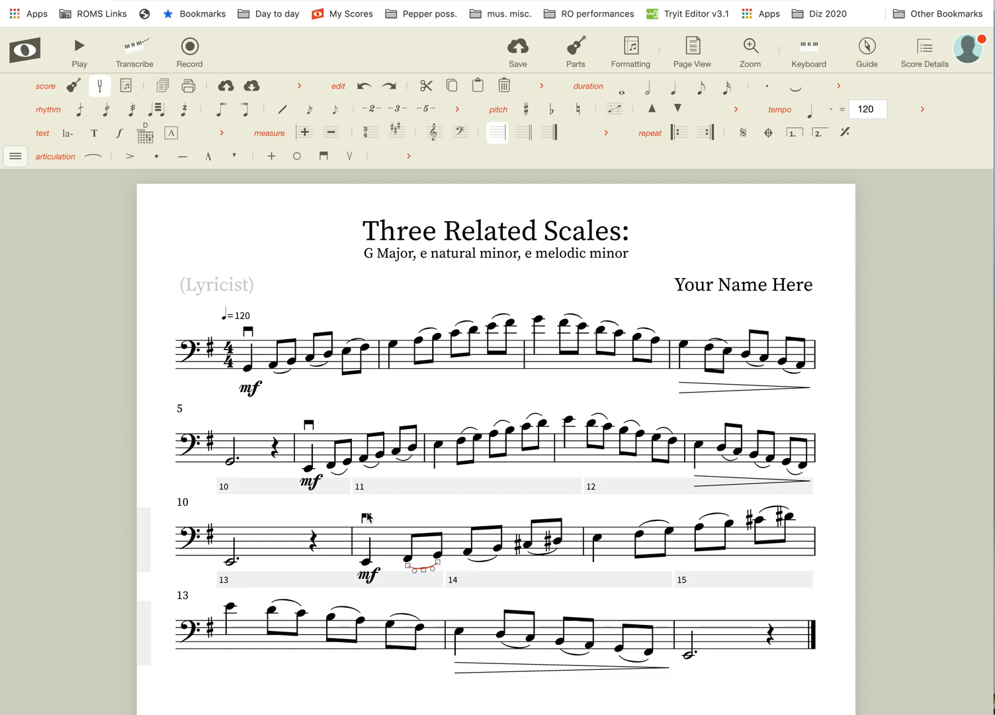
Change the barline between measures 5 and 6 to a double barline.
left_click(294, 451)
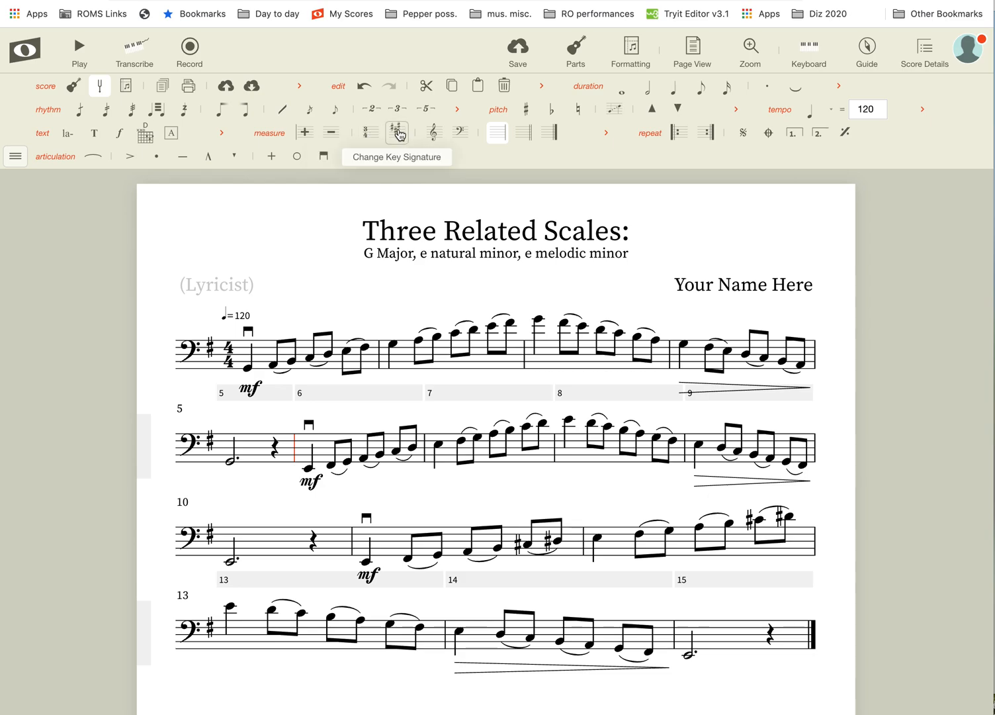
left_click(526, 135)
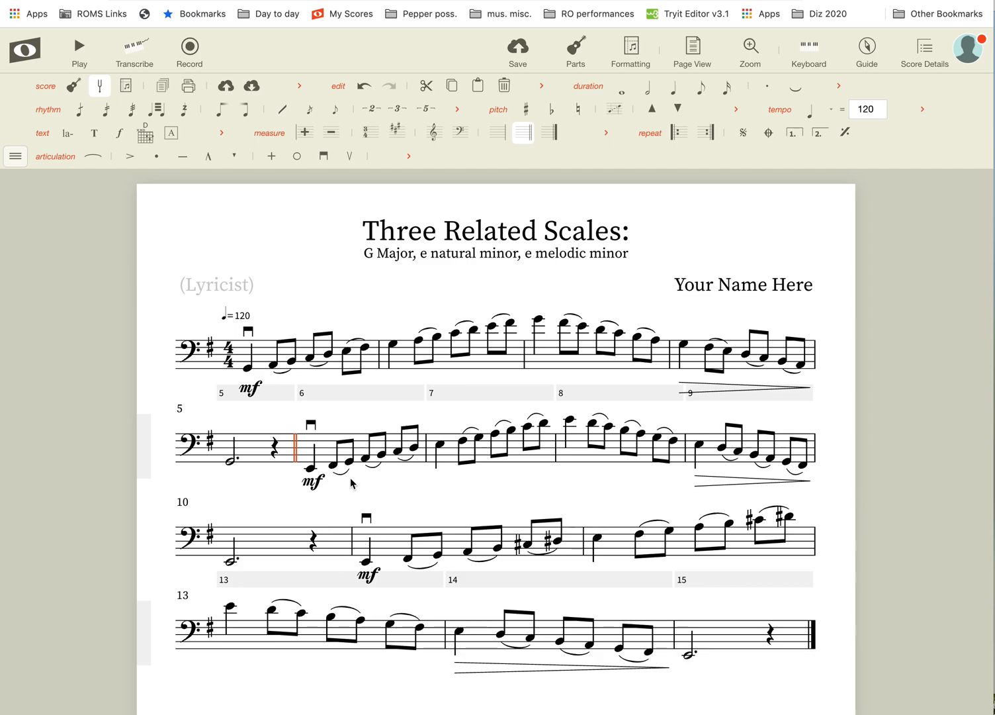
Change the barline between measures 10 and 11 to a double barline.
left_click(352, 553)
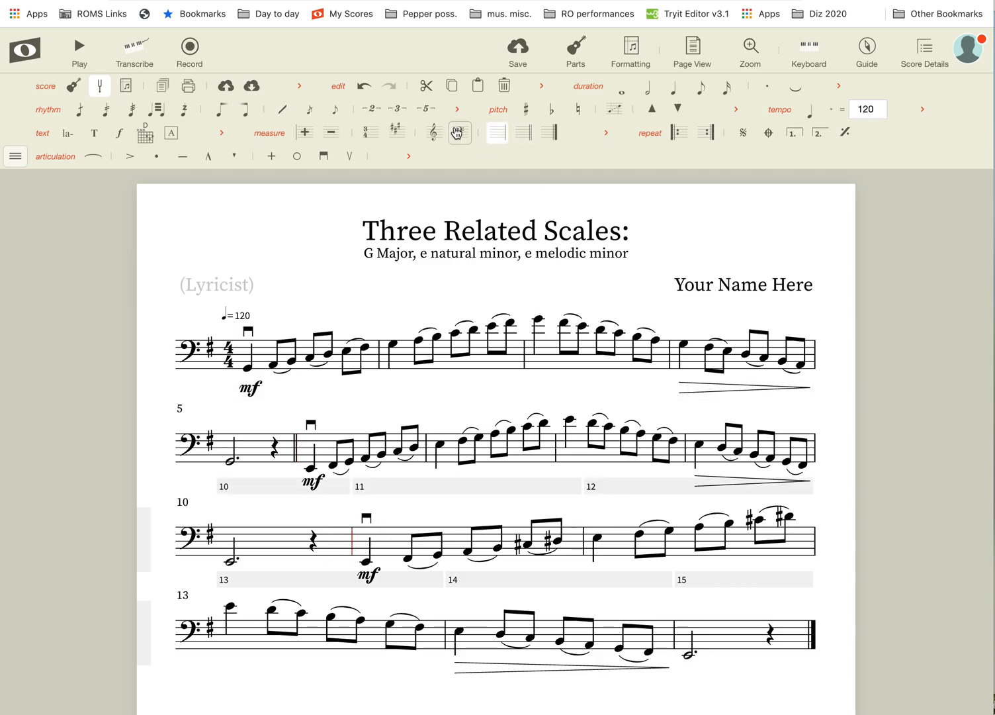
left_click(523, 135)
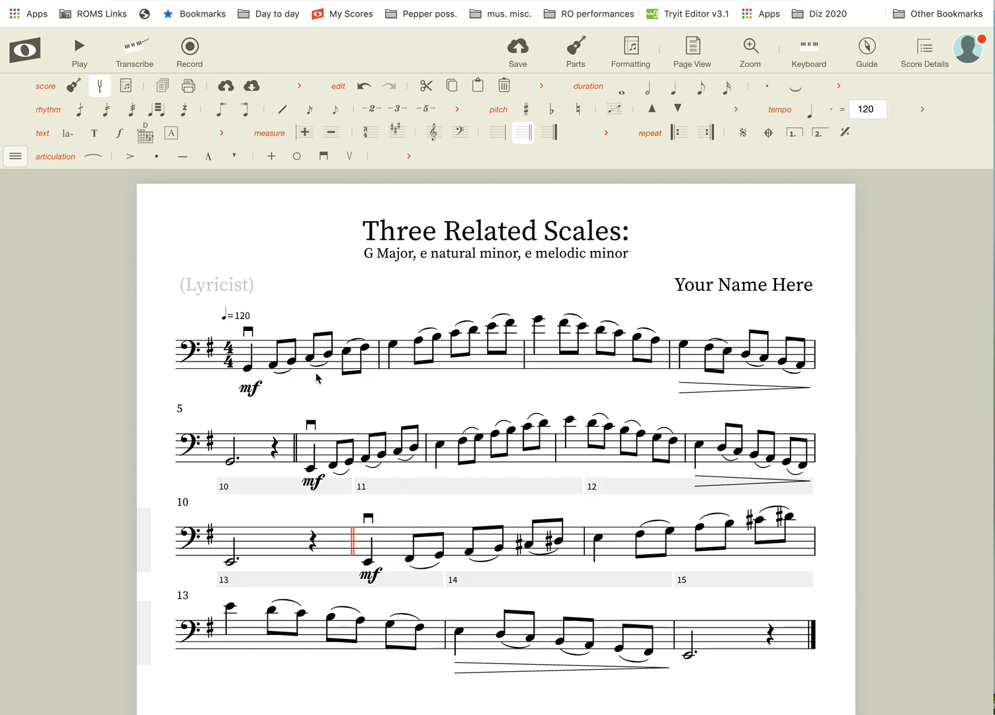
Add the text "G Major" above the first note of measure 1 and move it clear of the tempo marking.
left_click(249, 368)
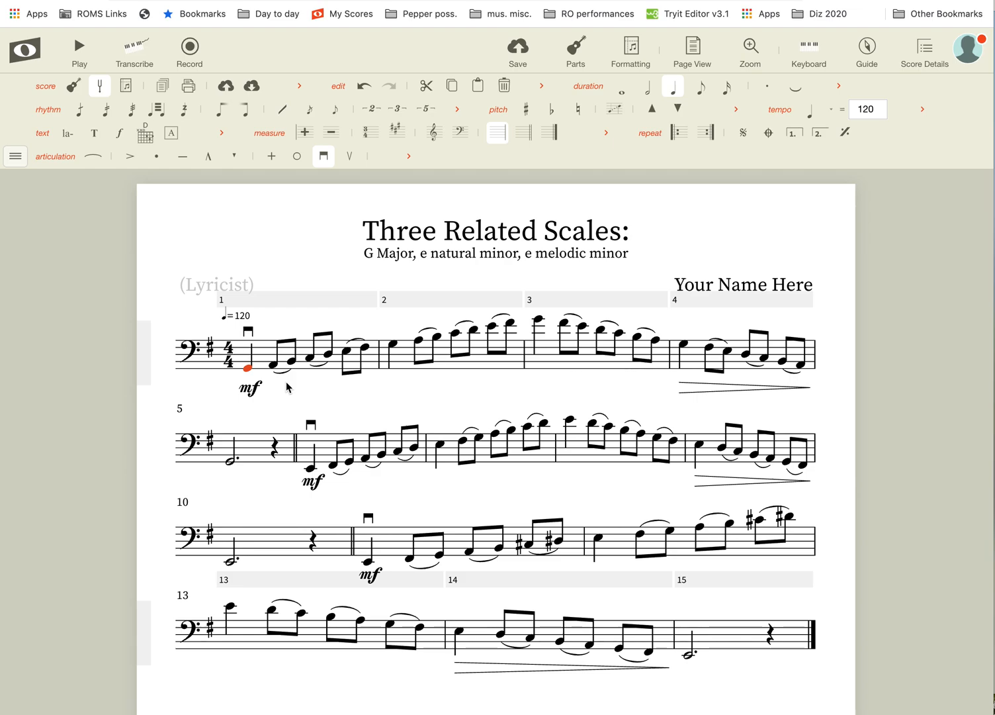
key("Tab")
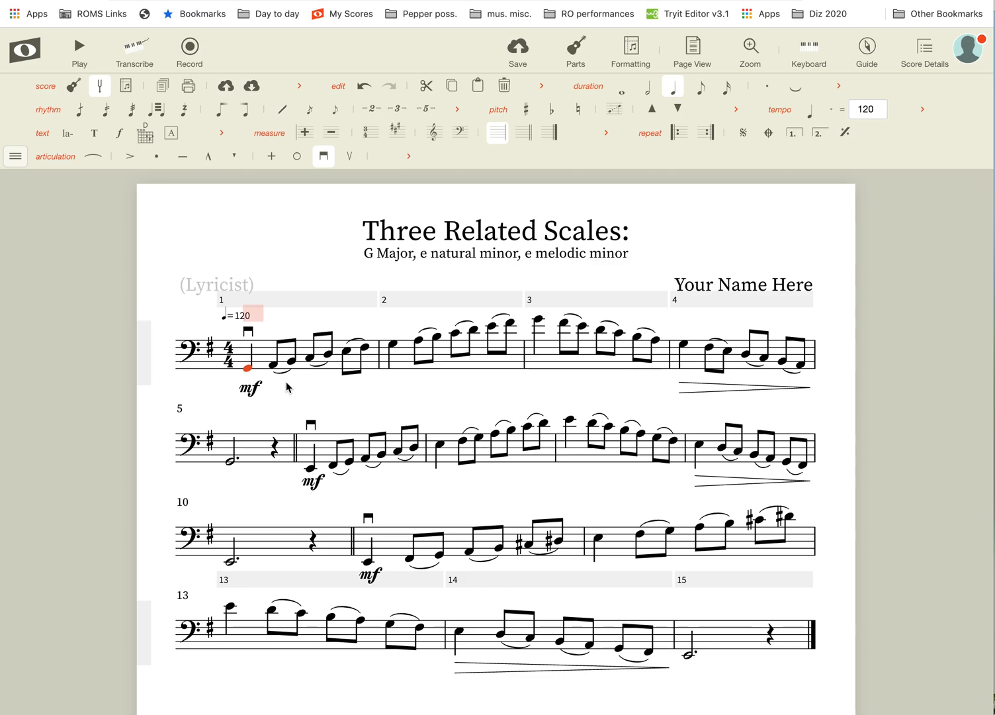
type("G Major")
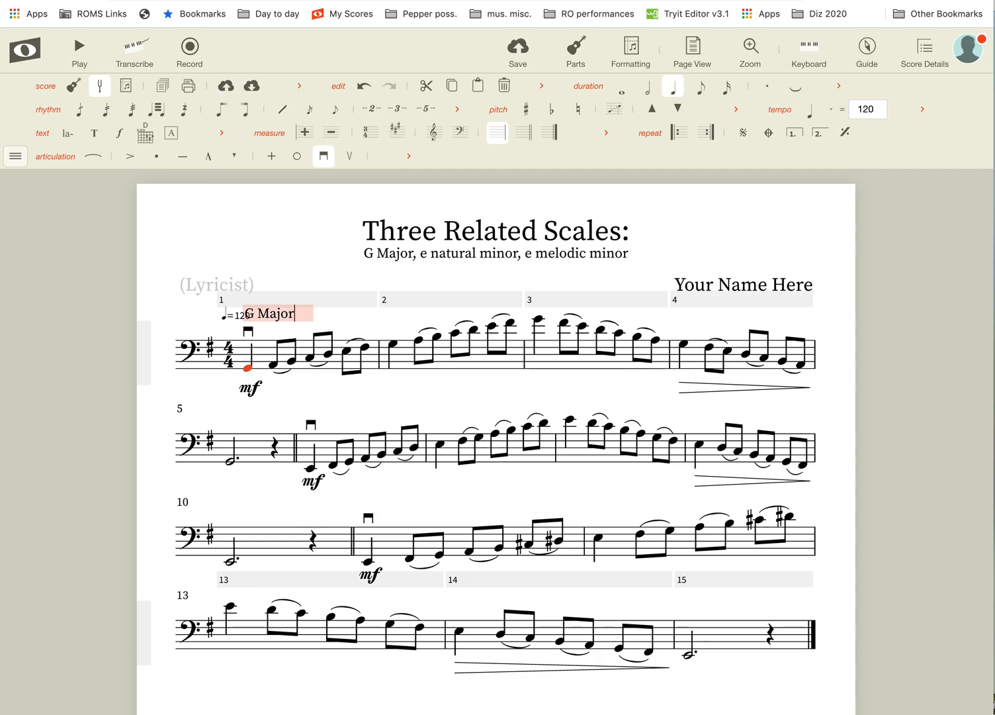
left_click(368, 317)
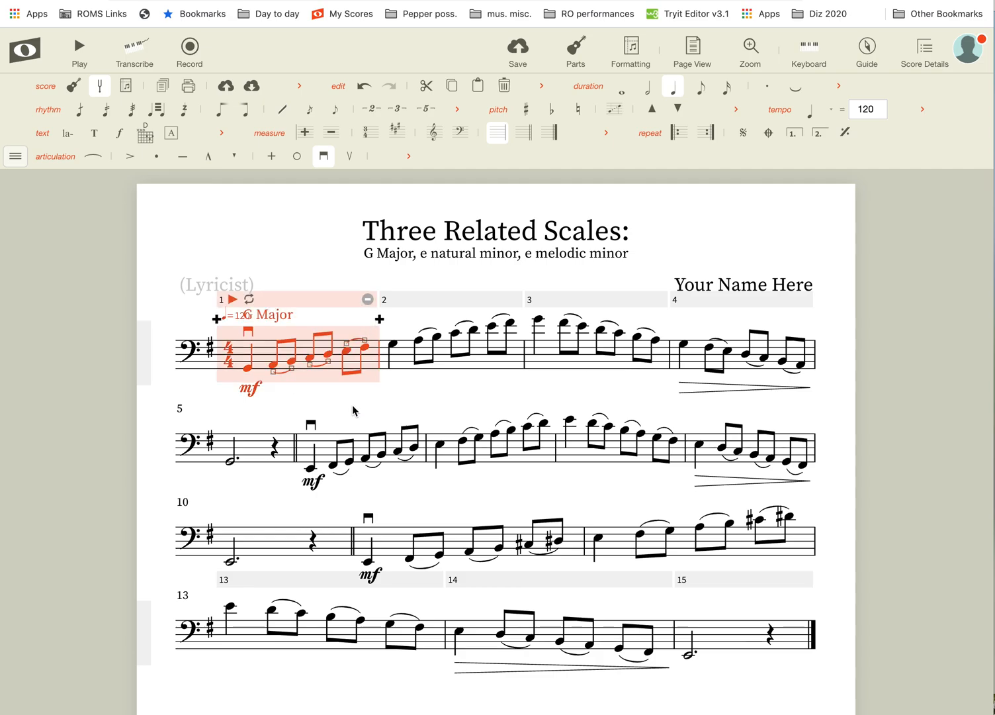
left_click(411, 411)
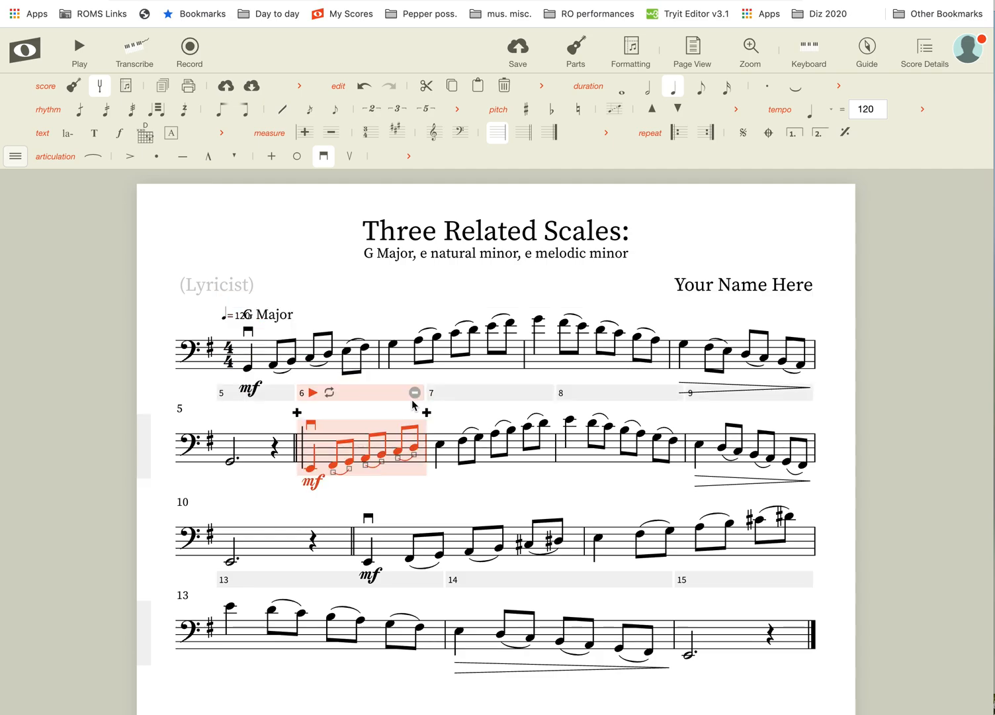
left_click(277, 319)
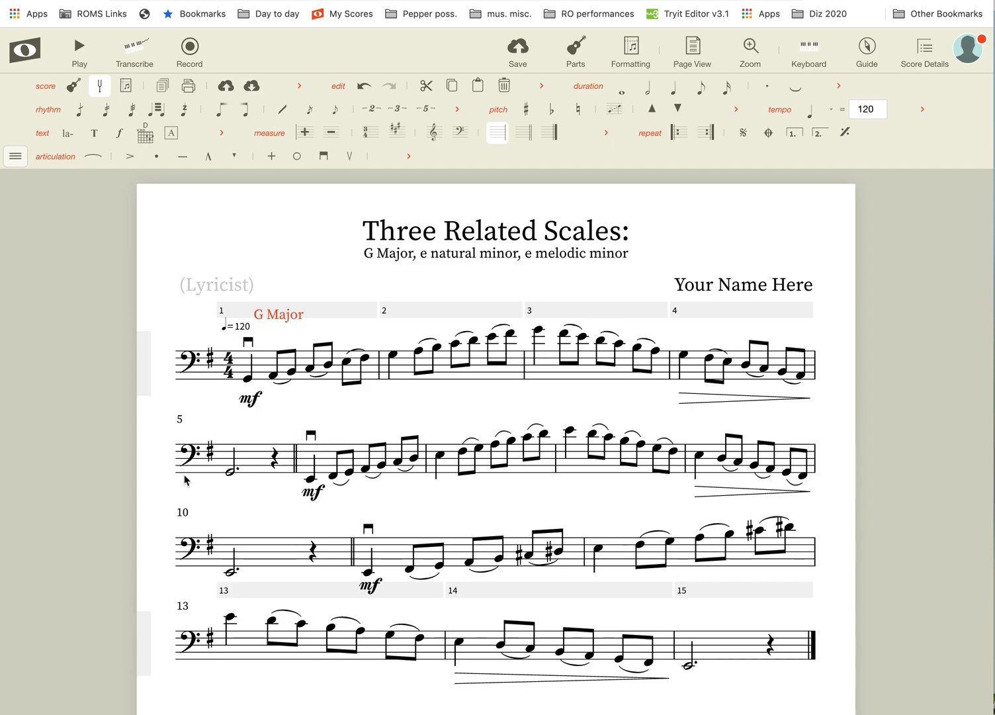
Add the text "e natural minor" above the first note of measure 6.
left_click(310, 480)
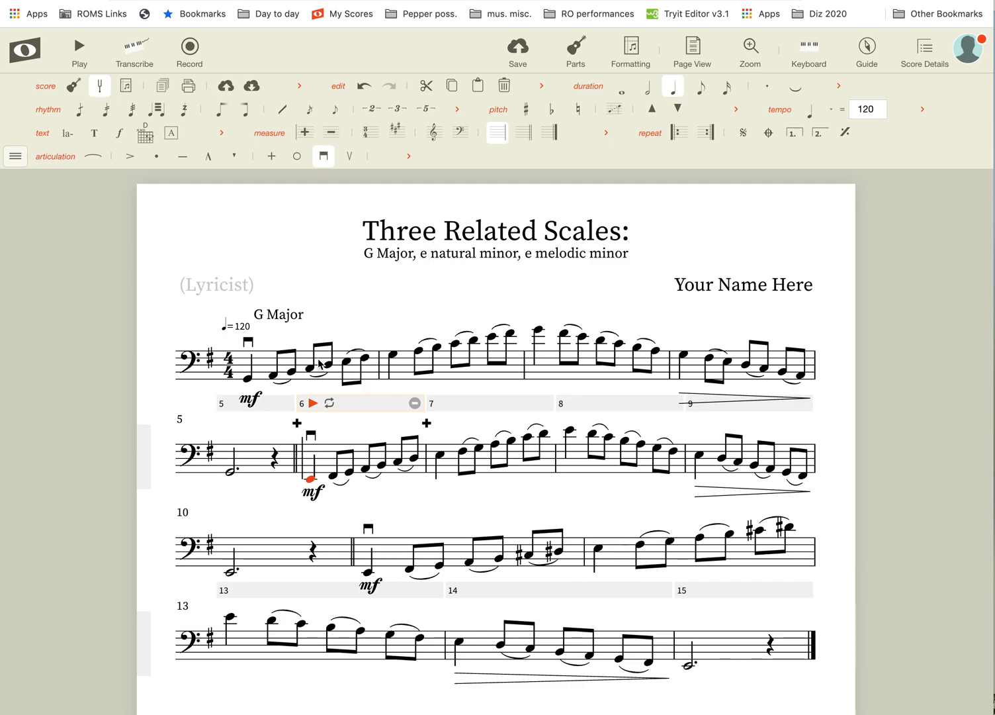
type("e na")
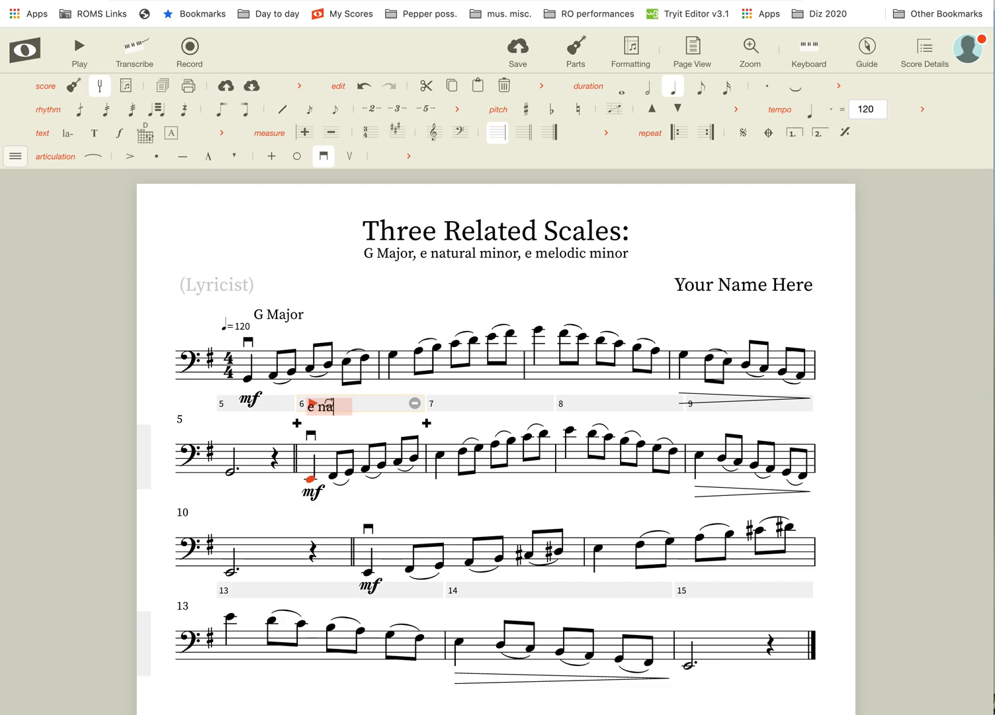
type("tural minor")
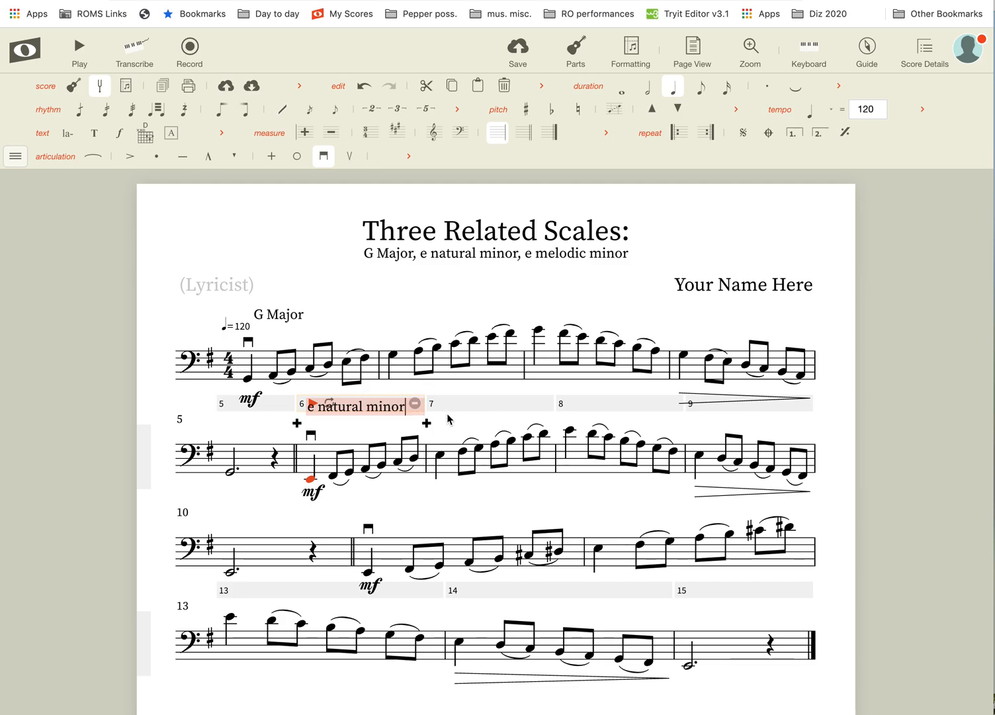
left_click(708, 237)
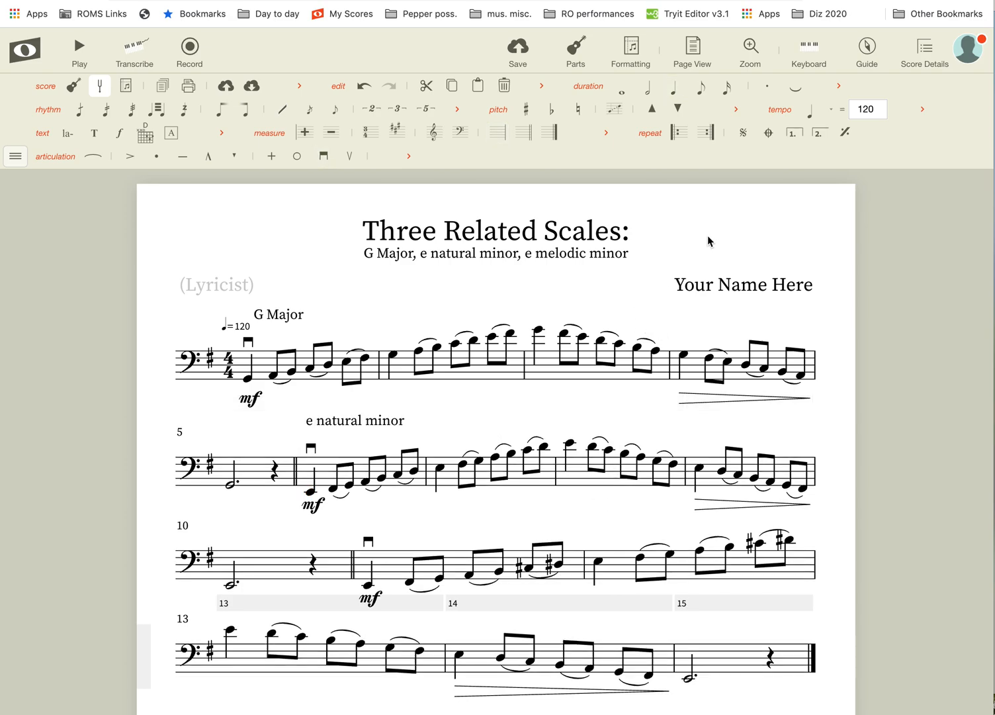
Try adding blank lines after the "e natural minor" text, and remove them again.
left_click(360, 420)
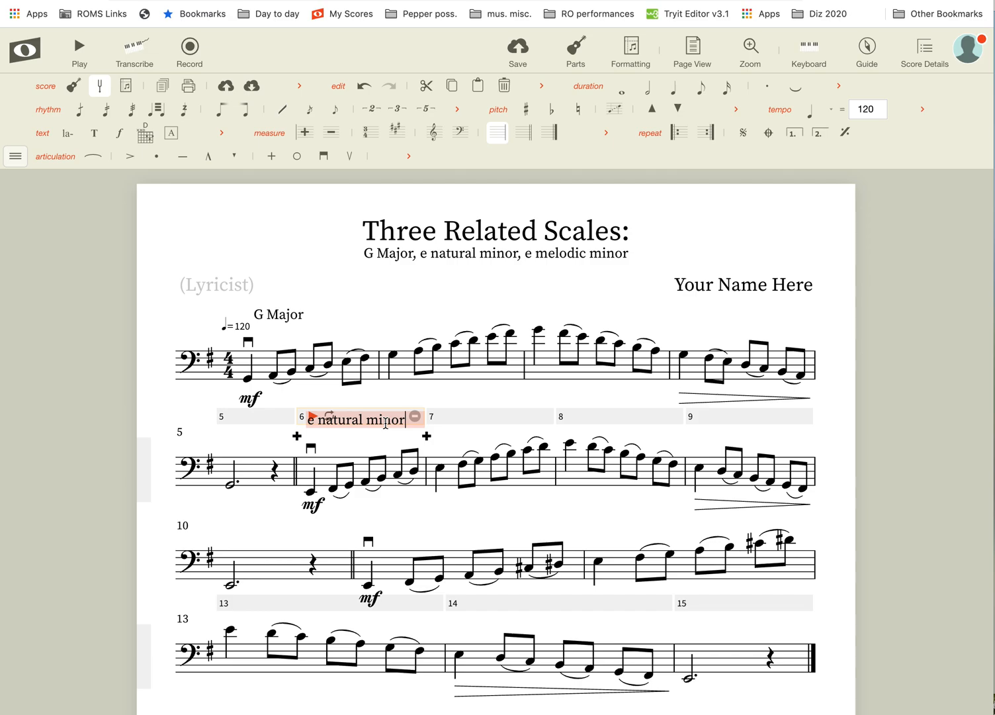
key("Return")
key("Return")
key("Return")
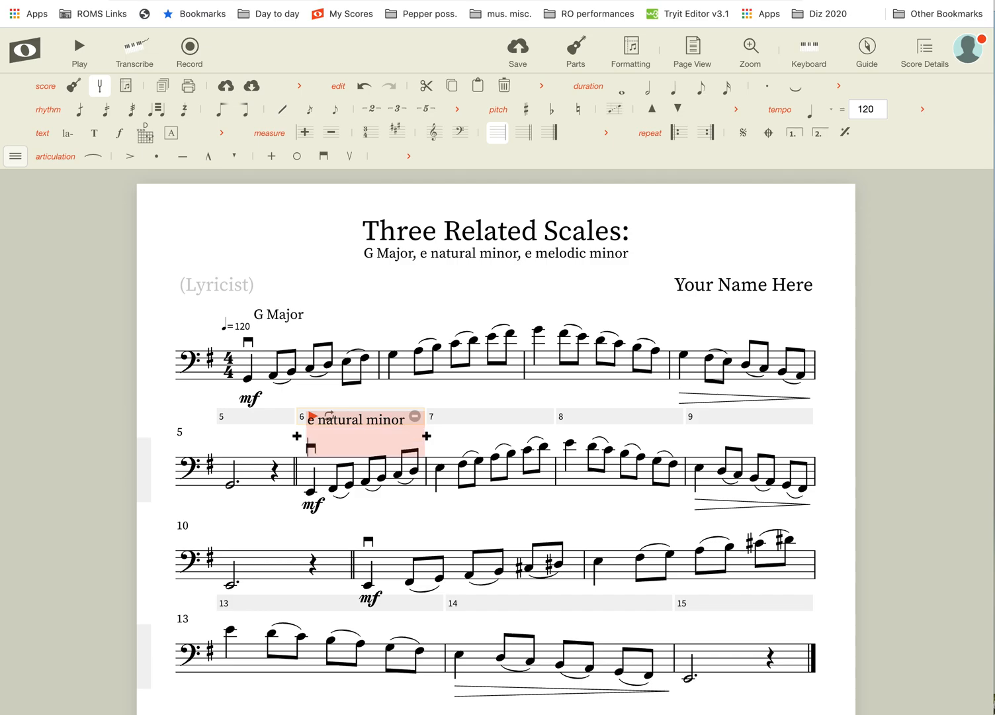
key("BackSpace")
key("BackSpace")
key("BackSpace")
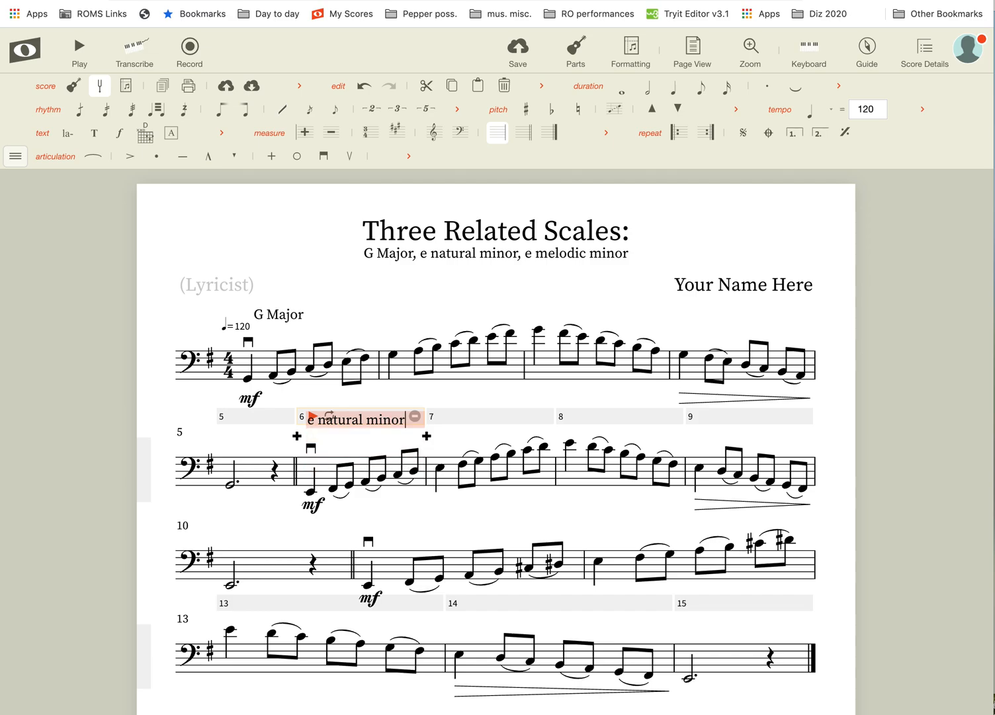
left_click(718, 218)
Move the "e natural minor" text slightly closer to the staff above measure 6 and clear the selection.
left_click(344, 430)
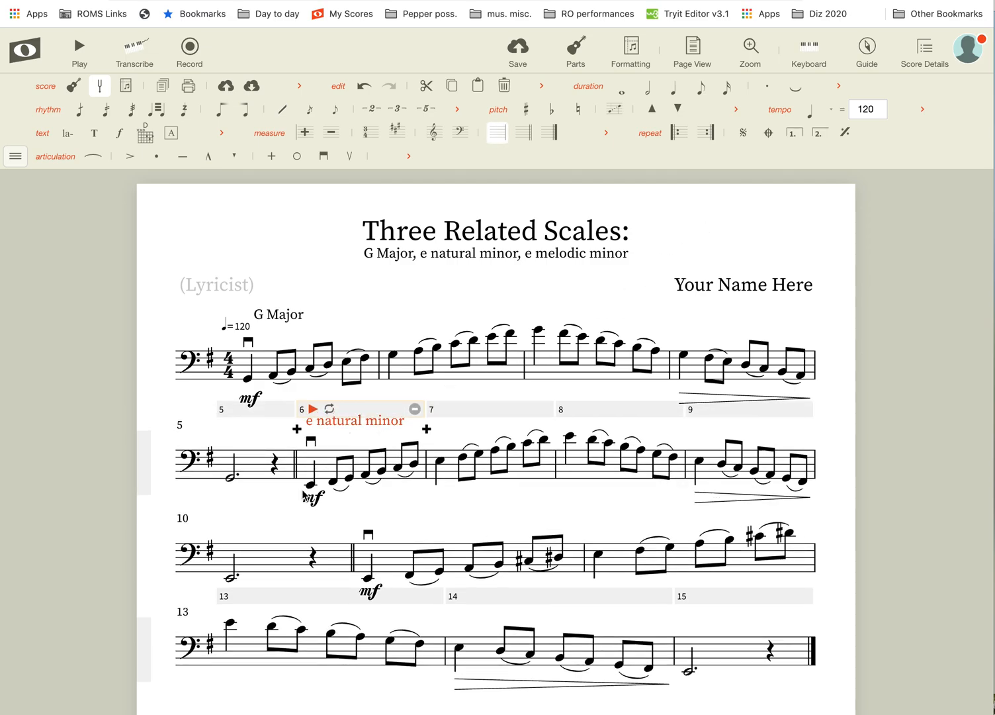
left_click(419, 507)
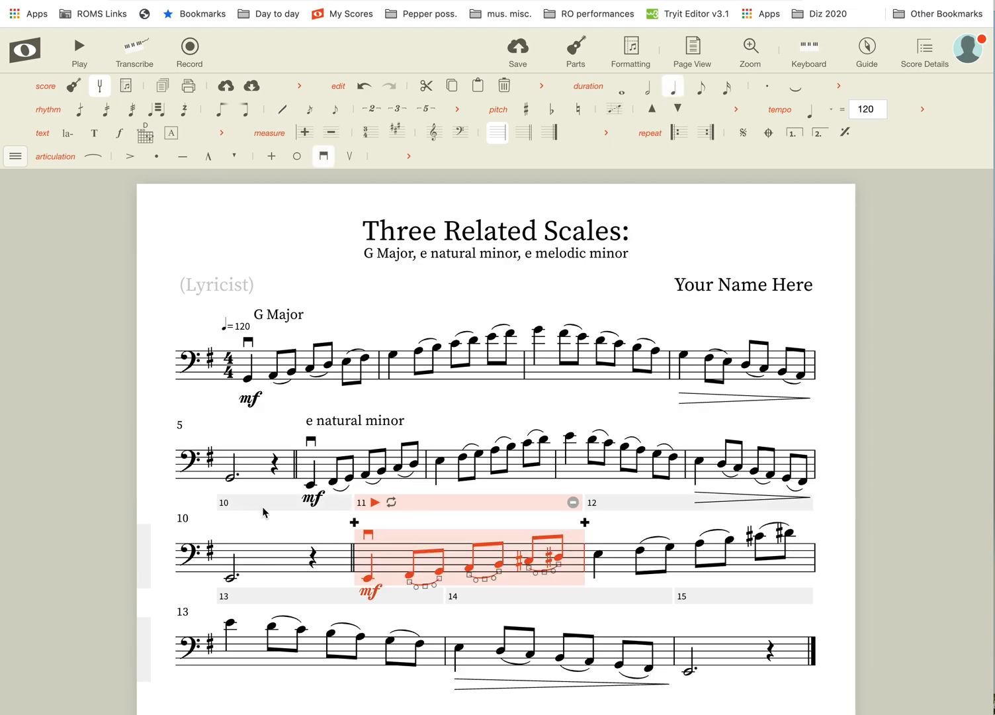
left_click(158, 490)
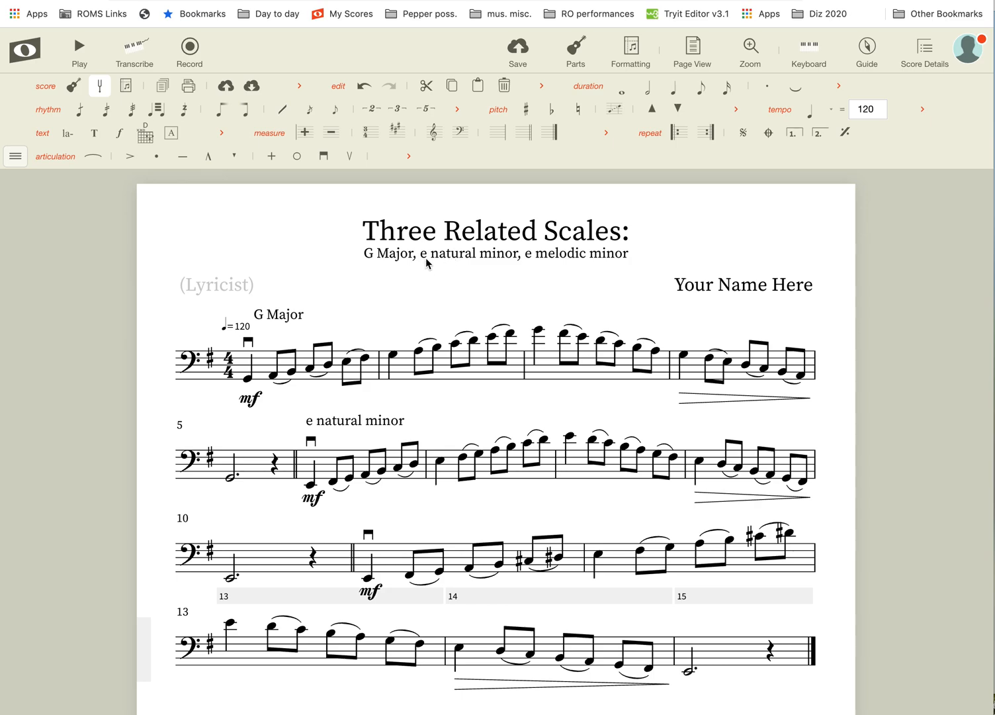
Add the text "e melodic minor" above the first note of measure 11.
scroll(378, 452, "down", 3)
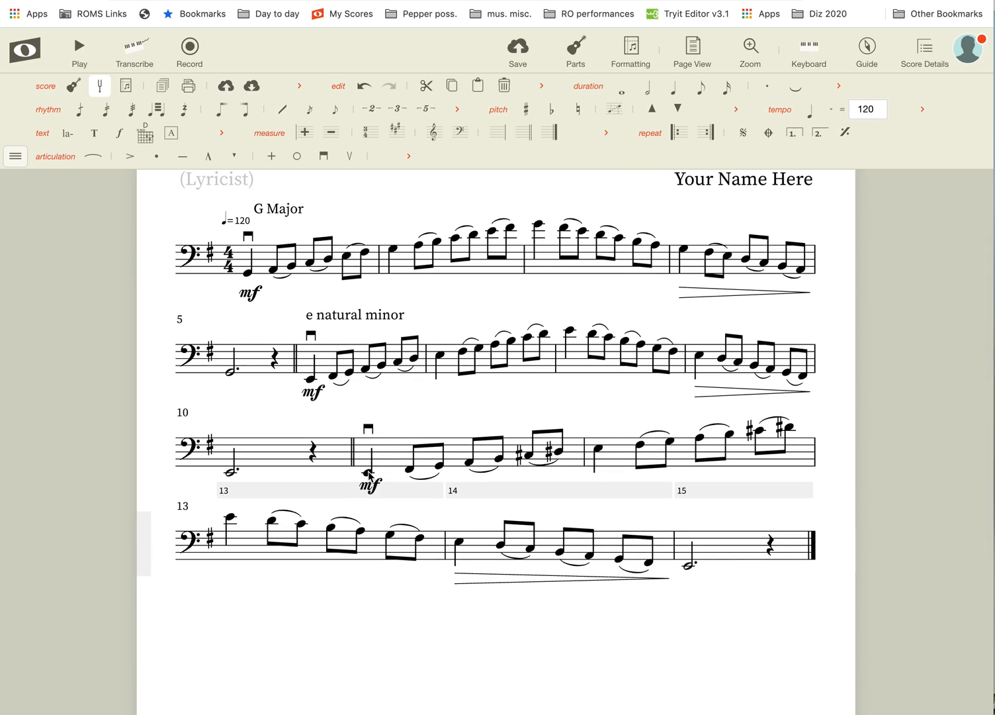
left_click(368, 477)
scroll(368, 476, "up", 3)
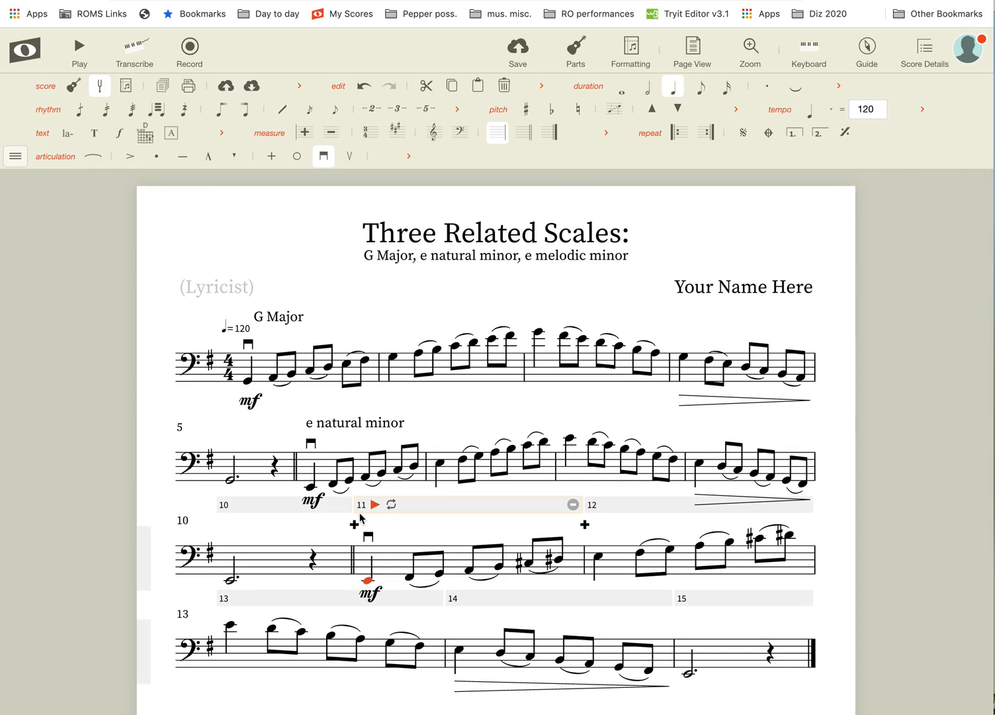
type("e mel")
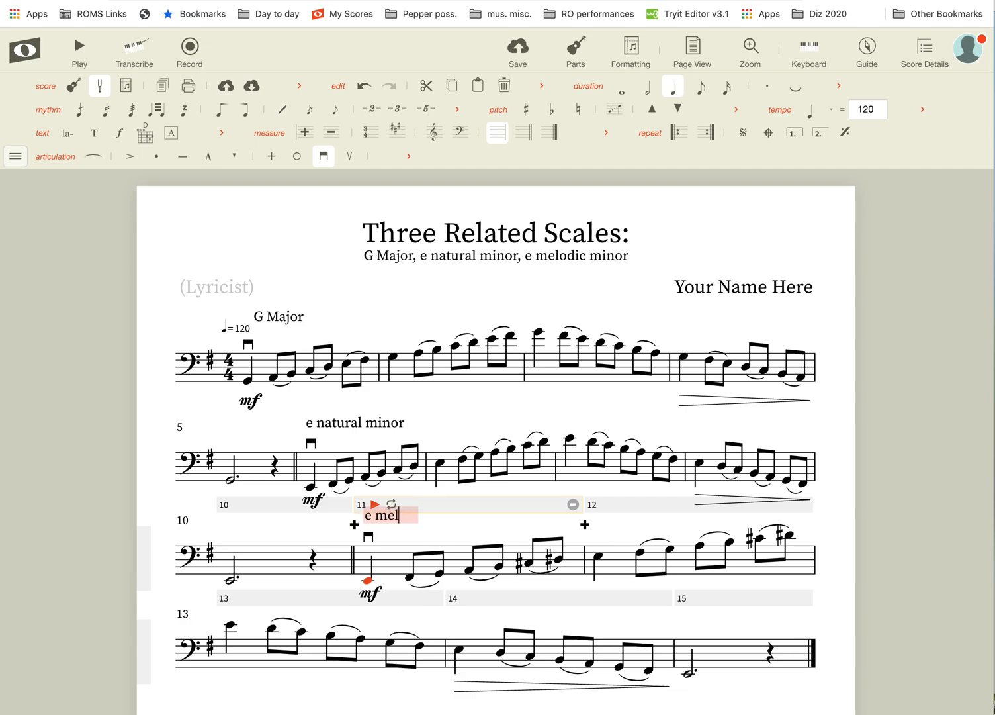
type("odic minor")
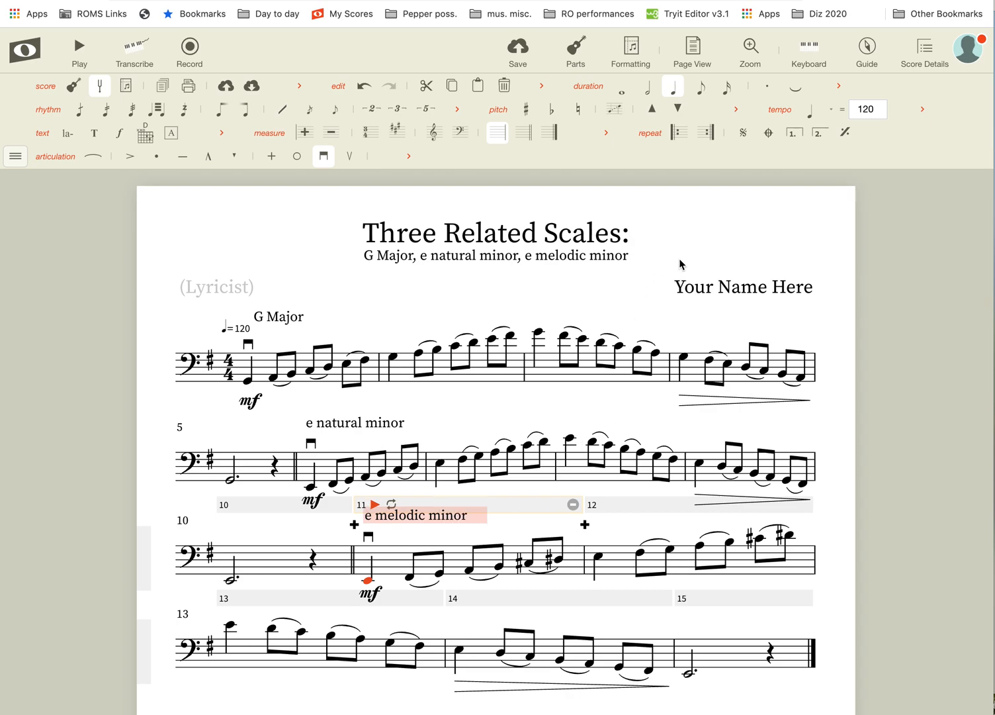
left_click(744, 234)
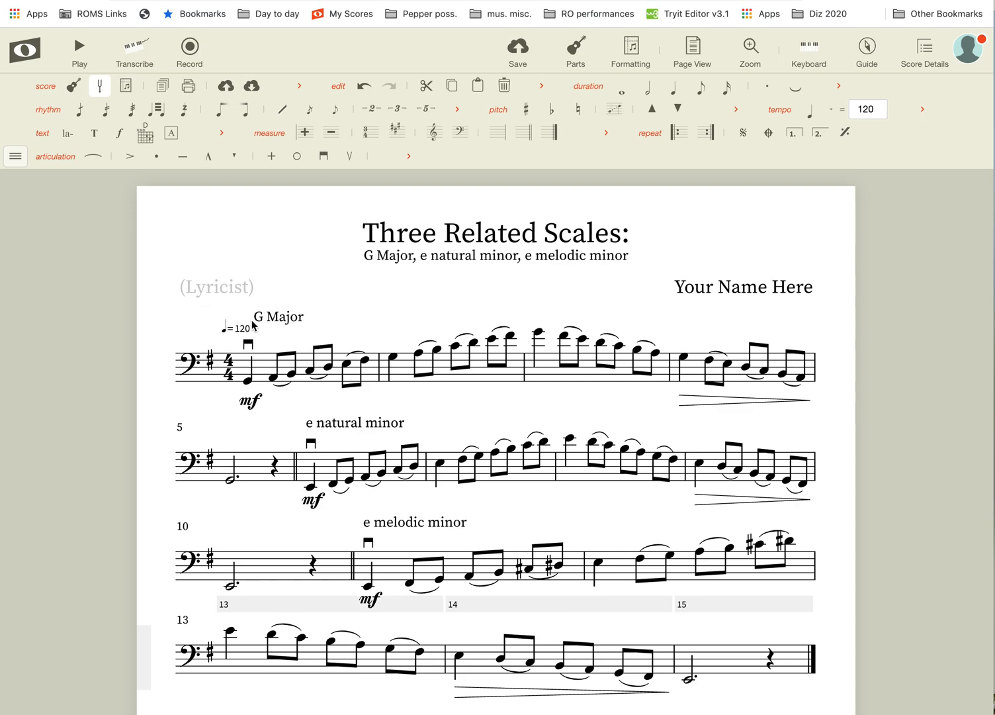
Select the double barline between measures 5 and 6.
left_click(296, 474)
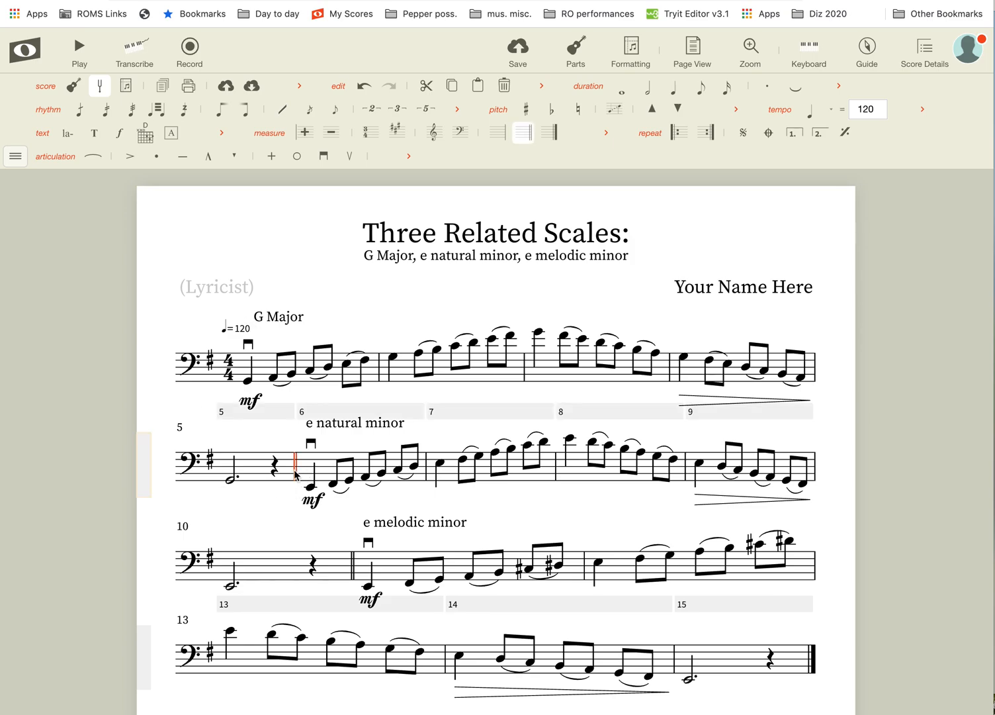